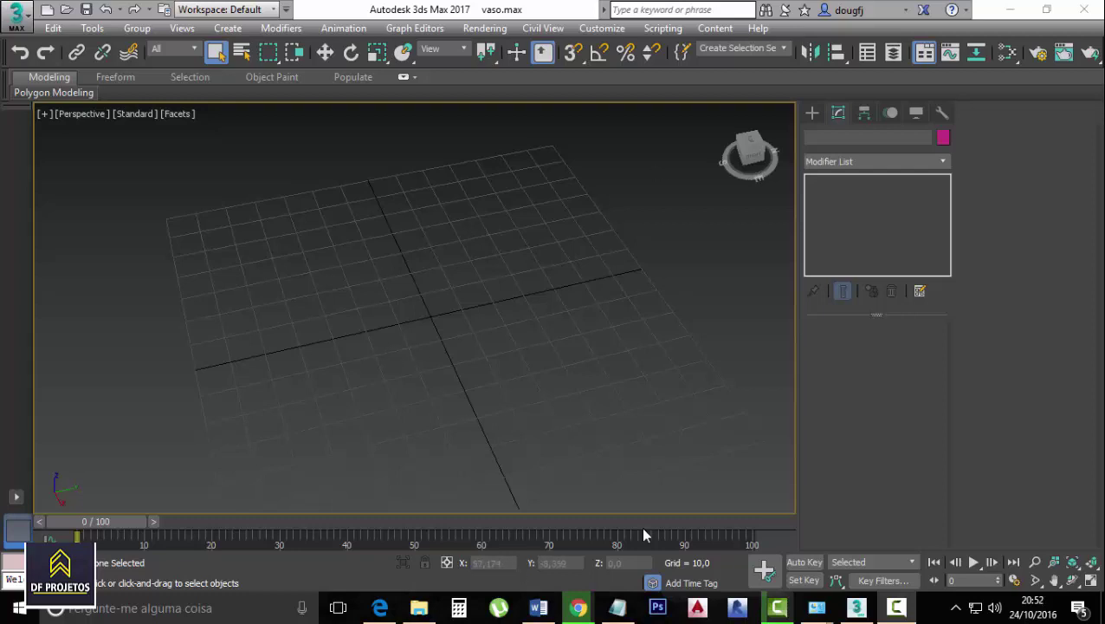
# Start the Line spline tool and switch to the Front view
pyautogui.click(811, 113)
pyautogui.click(833, 136)
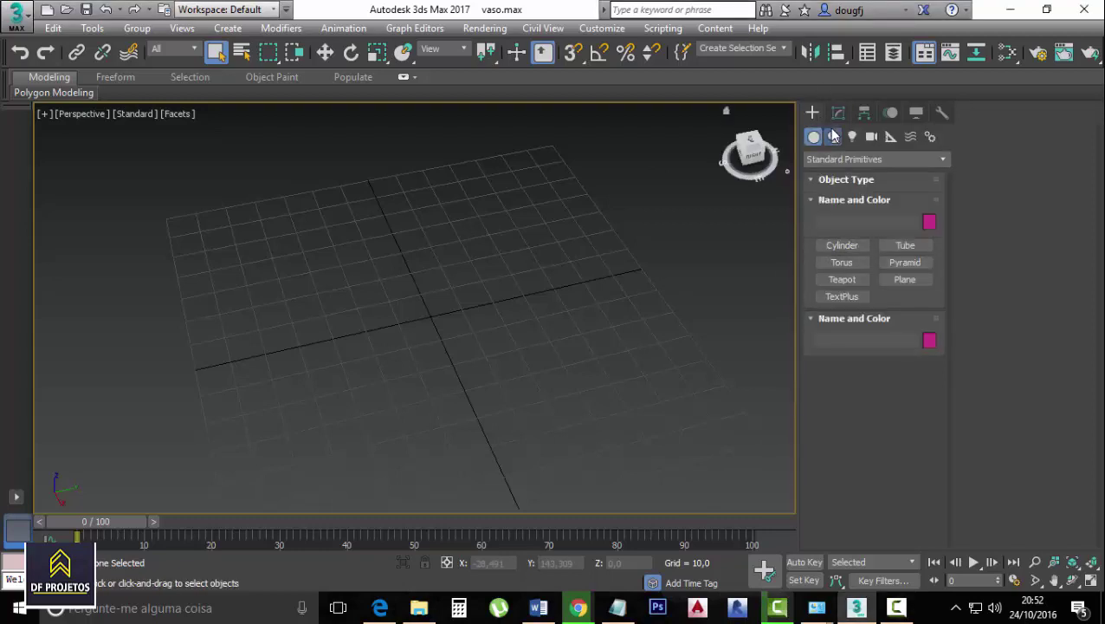
pyautogui.click(843, 227)
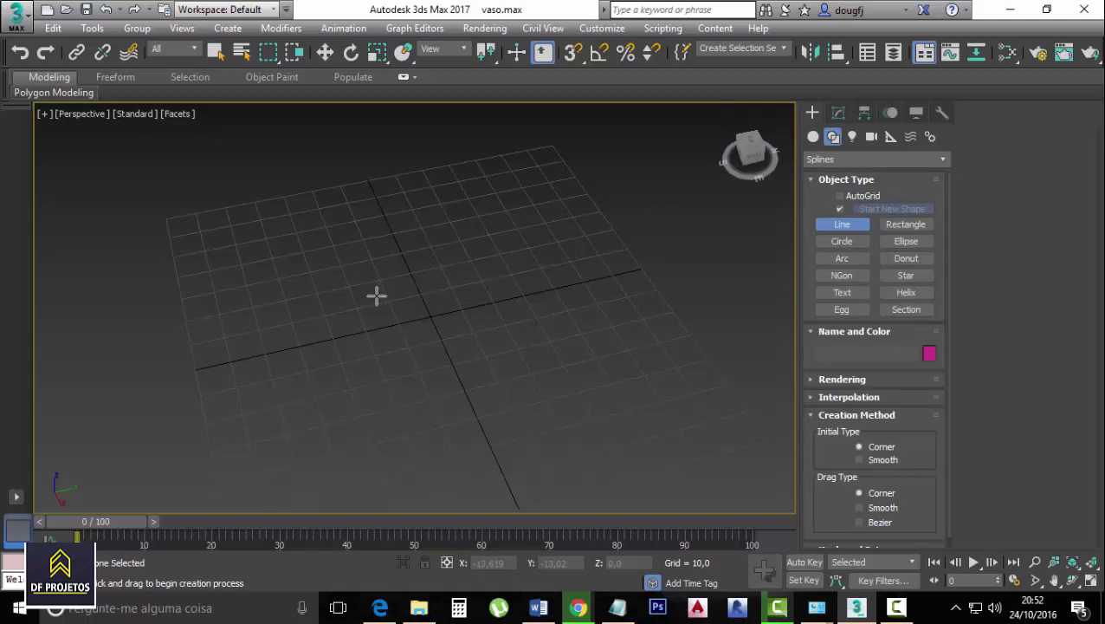
pyautogui.press('f')
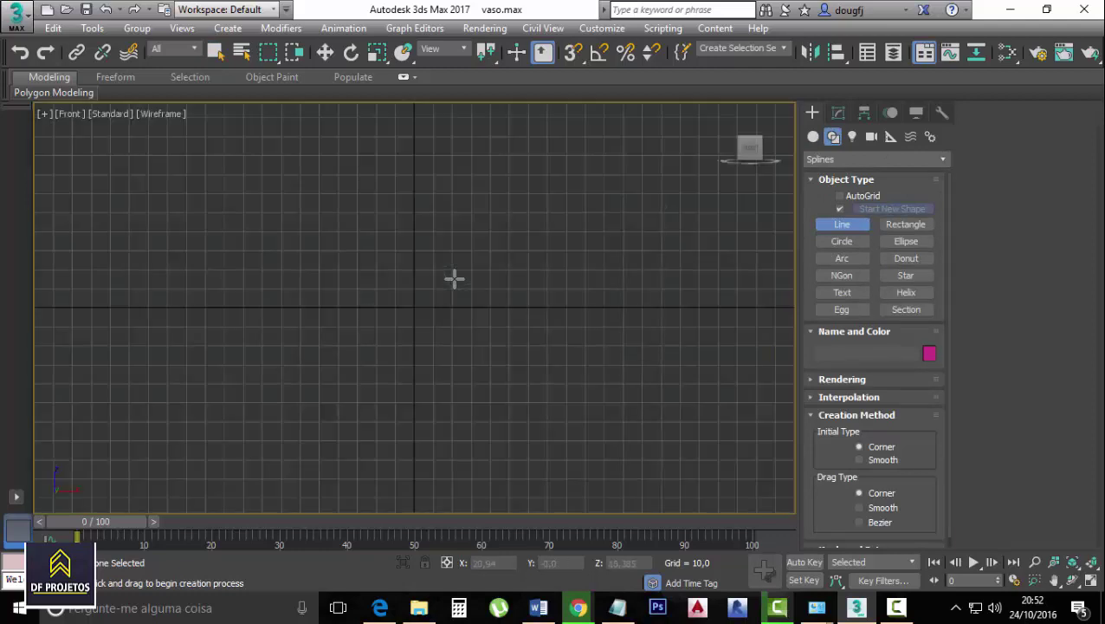
pyautogui.scroll(2, 518, 256)
# Draw the open vase side profile from the baseline up to the neck as Line001
pyautogui.click(527, 321)
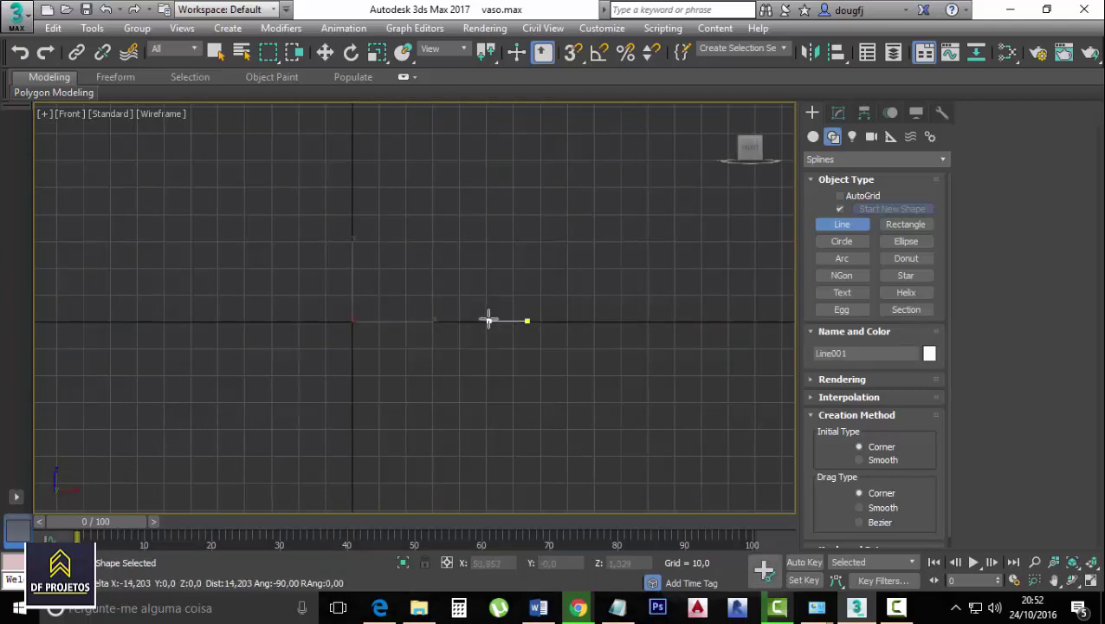
pyautogui.click(488, 320)
pyautogui.click(473, 302)
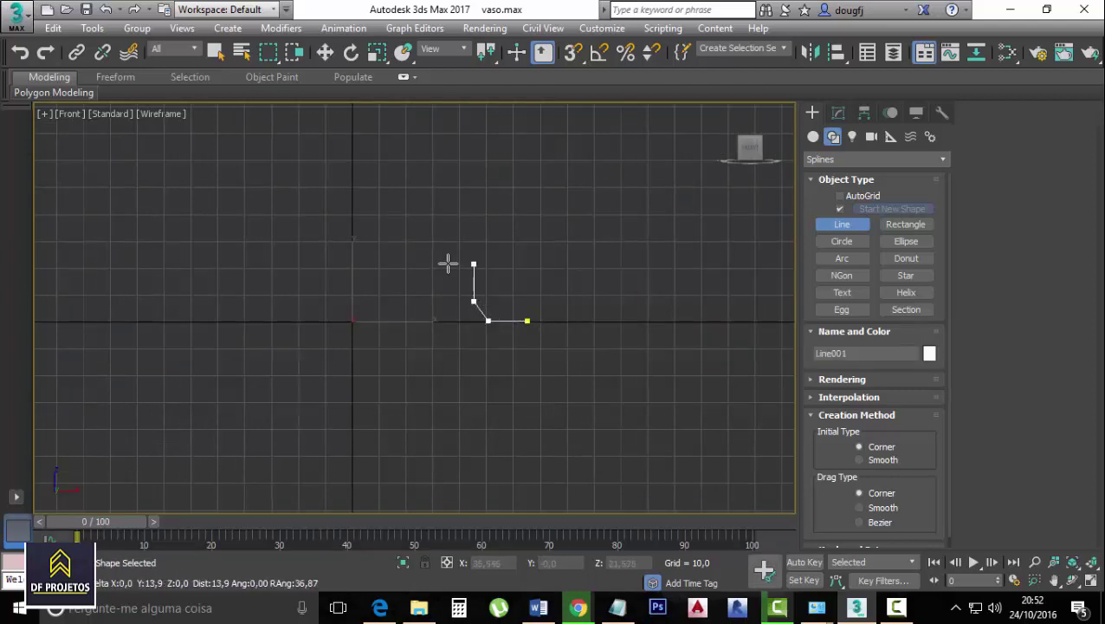
pyautogui.click(453, 264)
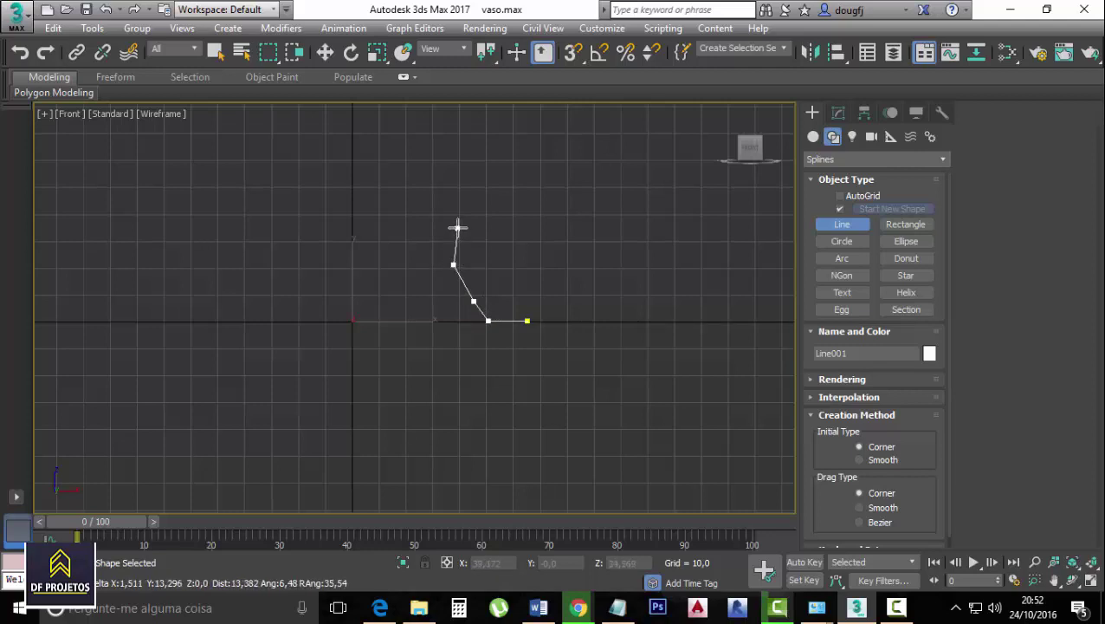
pyautogui.click(455, 208)
pyautogui.moveTo(482, 180); pyautogui.dragTo(500, 294, button='middle')
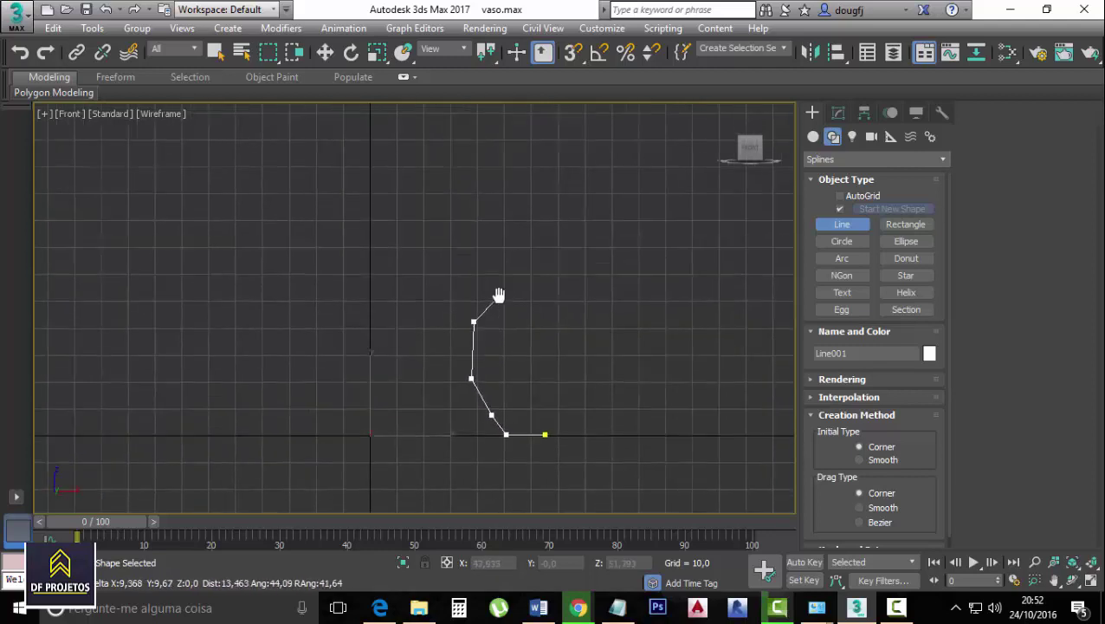
pyautogui.click(504, 247)
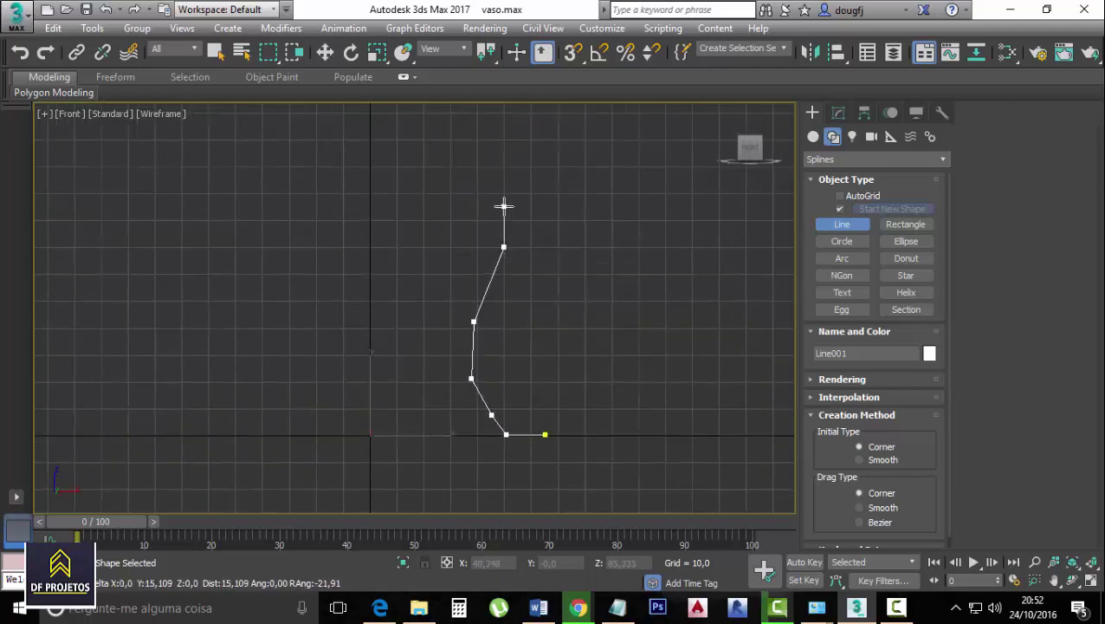
pyautogui.click(504, 206)
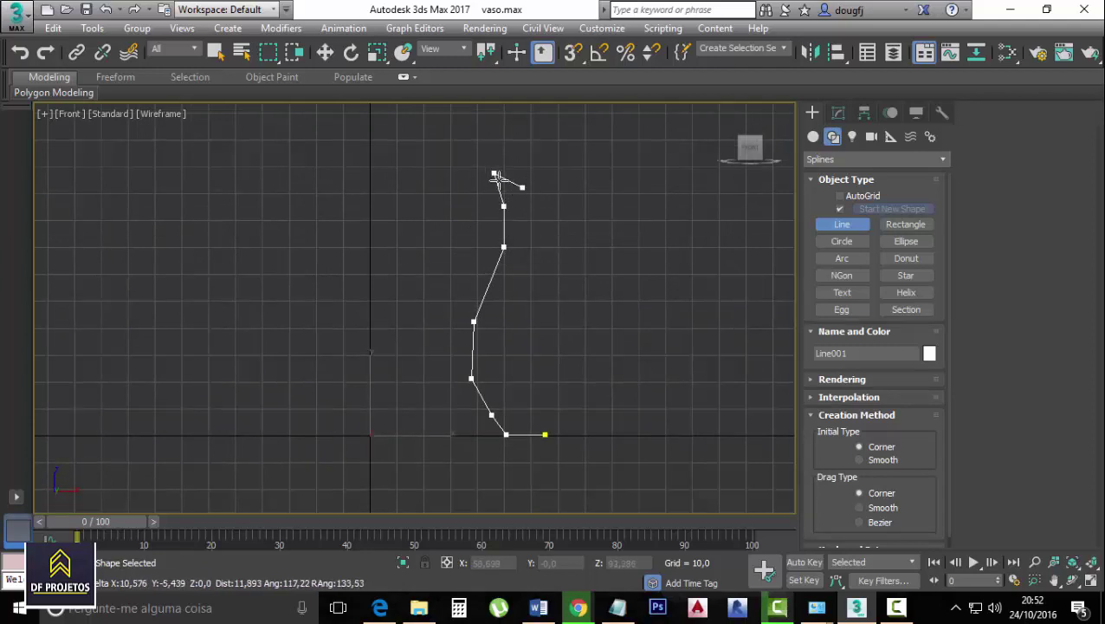
pyautogui.rightClick(496, 173)
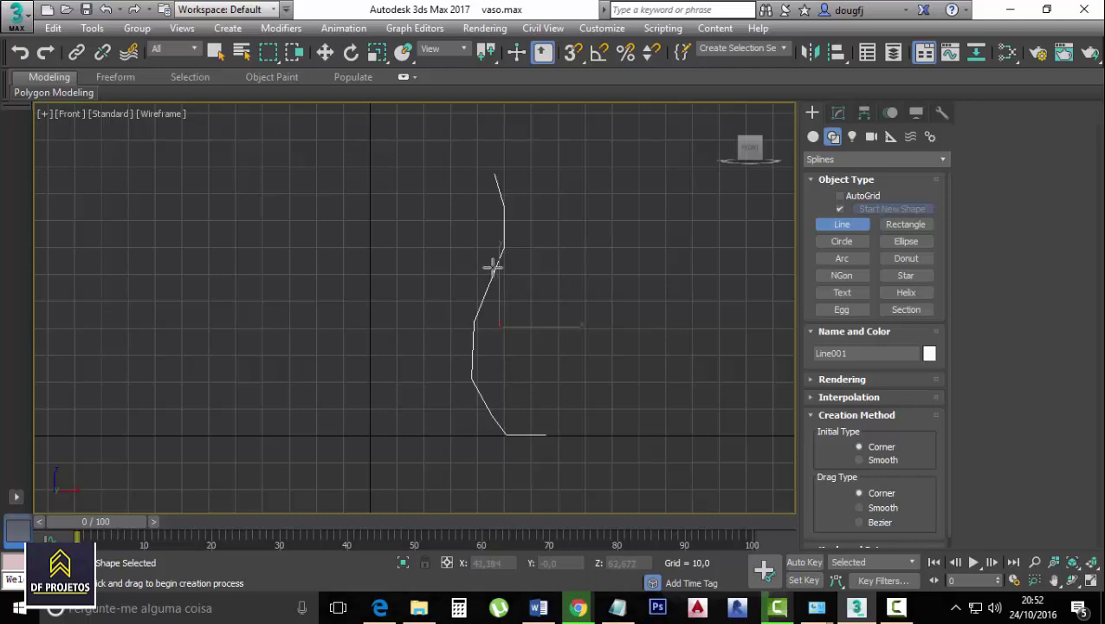
pyautogui.rightClick(495, 267)
# Select the profile line and enter Vertex sub-object mode in the Modify panel
pyautogui.click(477, 303)
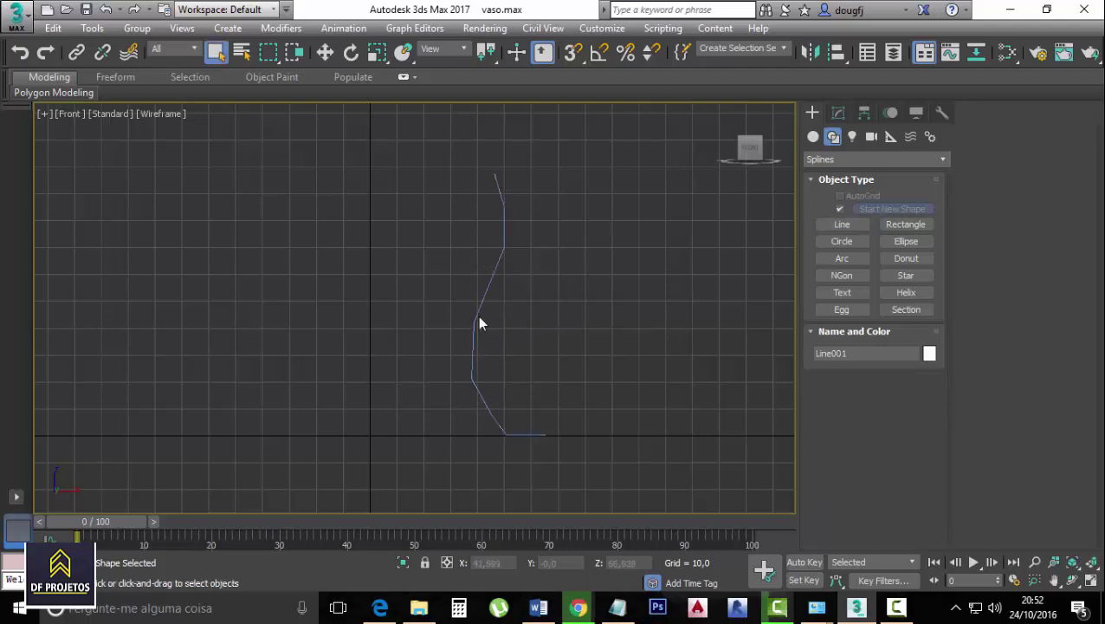
pyautogui.click(474, 316)
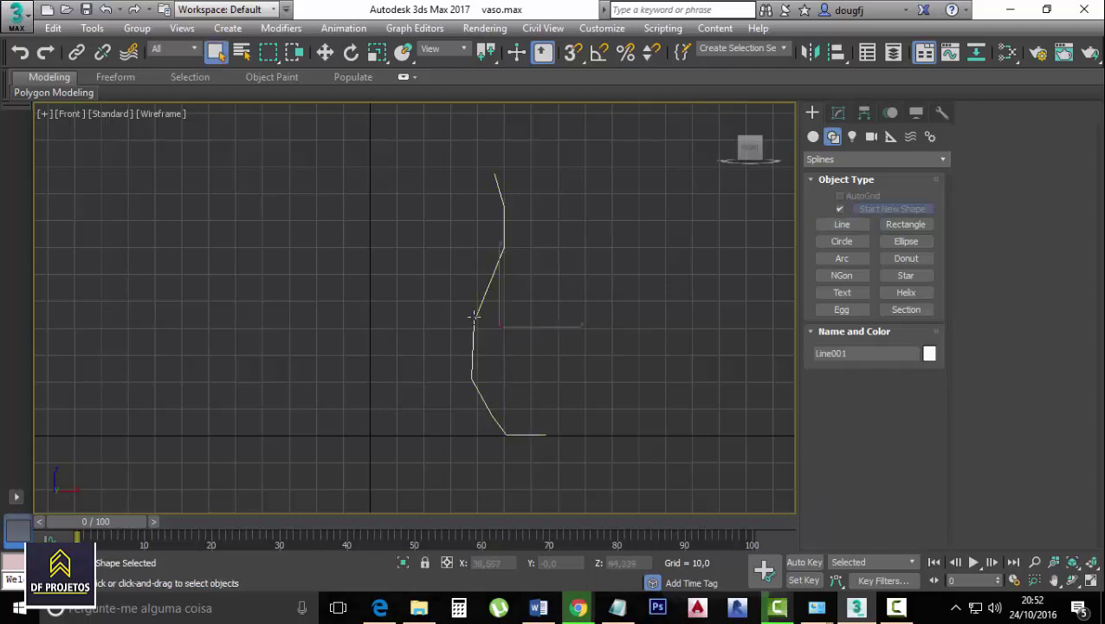
pyautogui.click(838, 113)
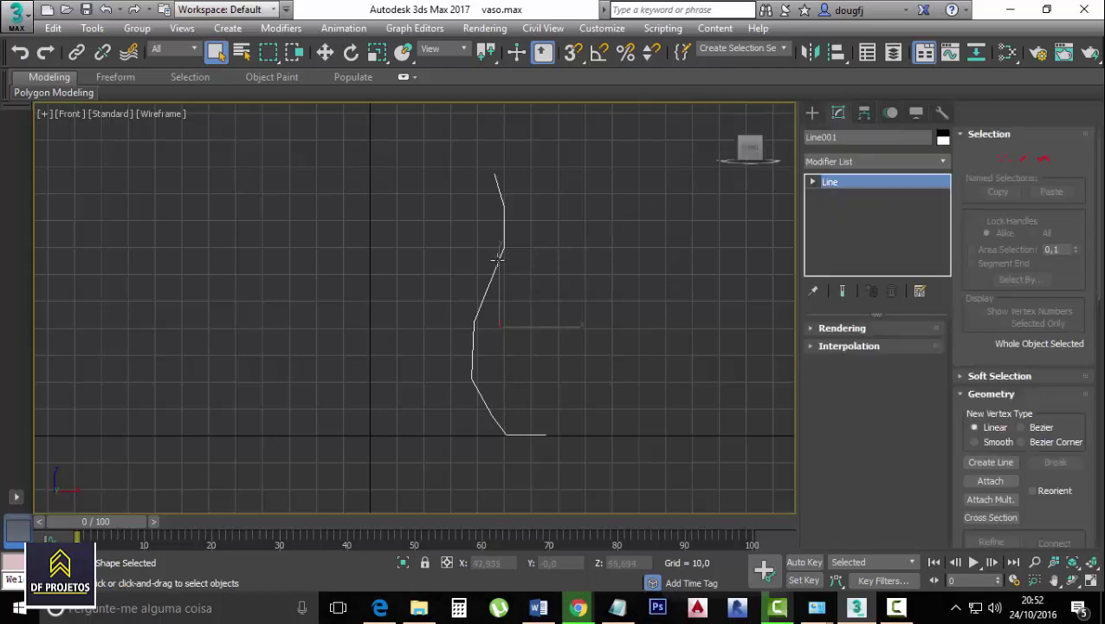
pyautogui.click(483, 291)
pyautogui.click(1003, 158)
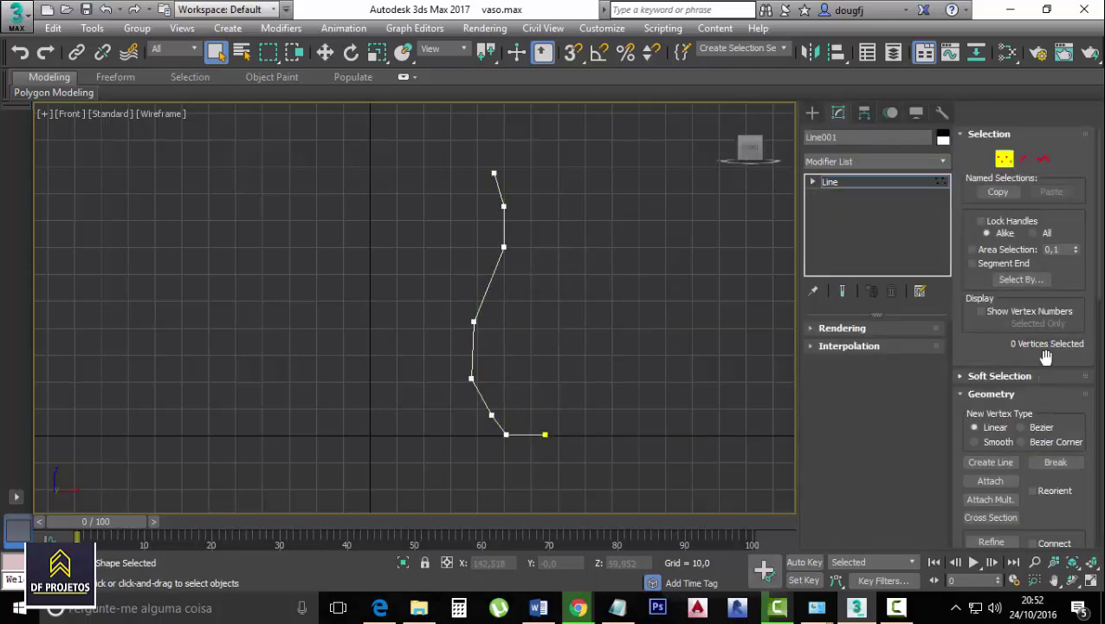
pyautogui.scroll(-3, 1046, 358)
pyautogui.scroll(-2, 1046, 358)
pyautogui.scroll(-5, 1046, 357)
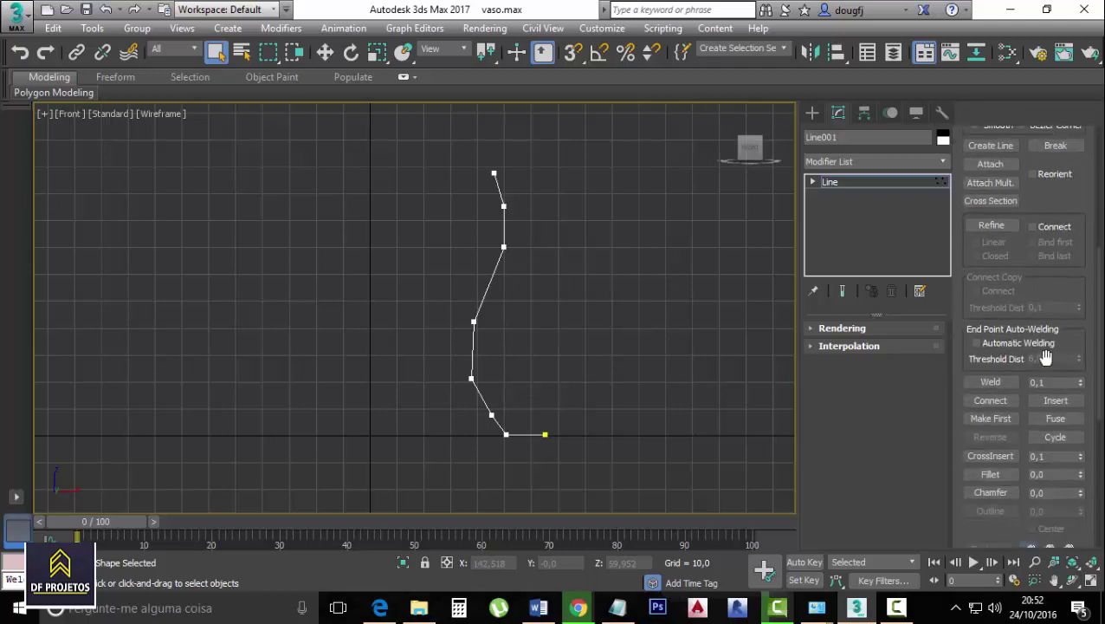
pyautogui.scroll(-5, 1044, 361)
pyautogui.scroll(-1, 1040, 365)
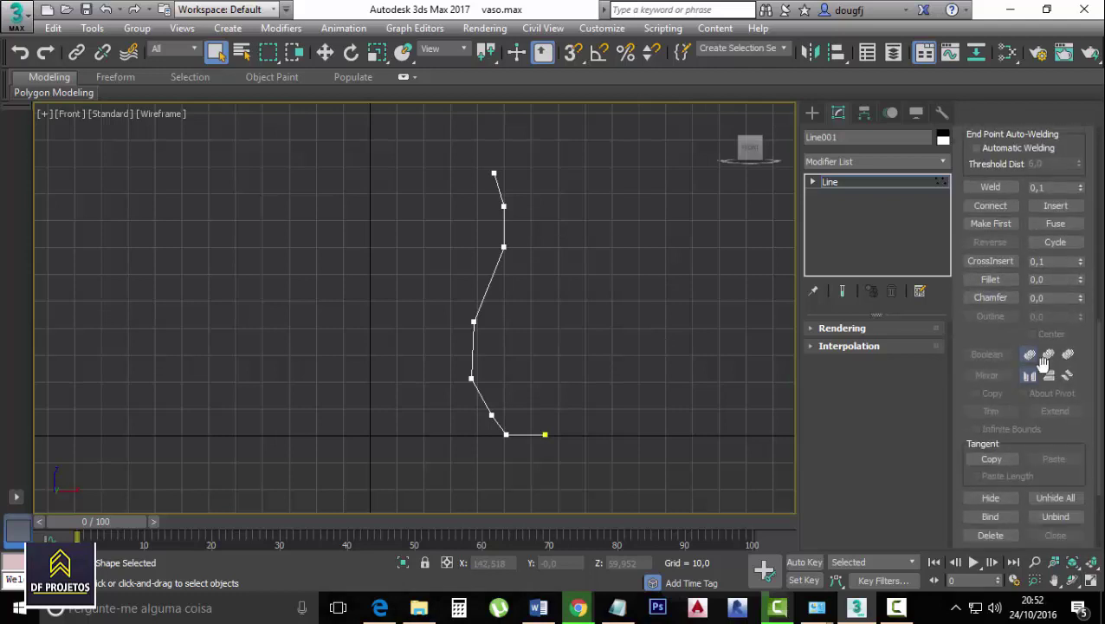
pyautogui.scroll(-3, 1040, 365)
pyautogui.scroll(-1, 1041, 370)
pyautogui.scroll(1, 1037, 371)
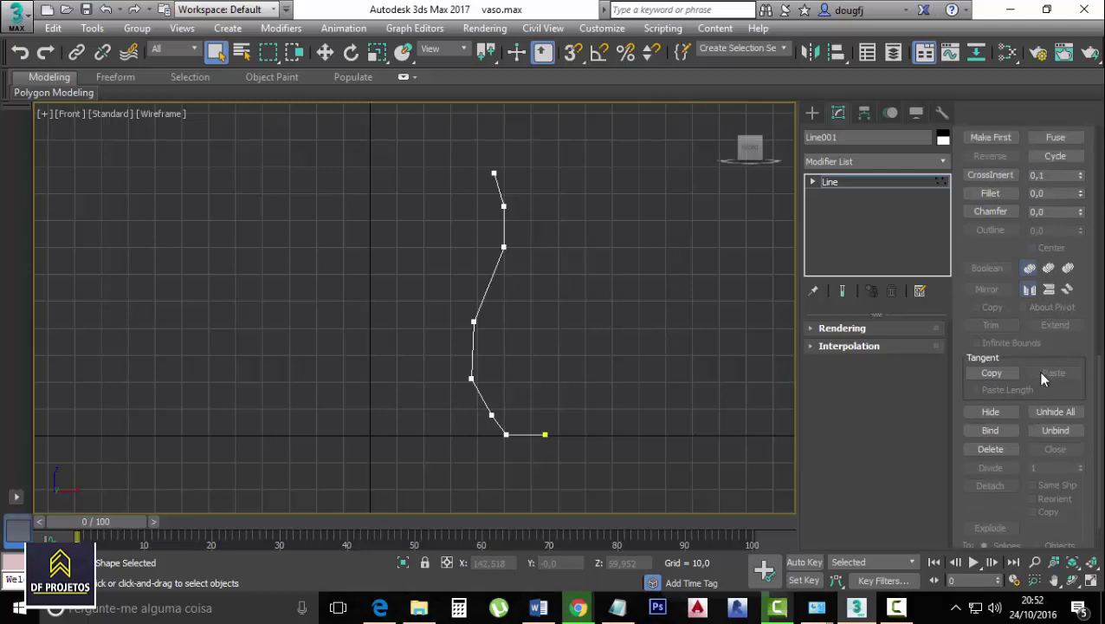
pyautogui.scroll(2, 1037, 371)
# Fillet each corner vertex from base to top into smooth S-shaped curves
pyautogui.click(994, 242)
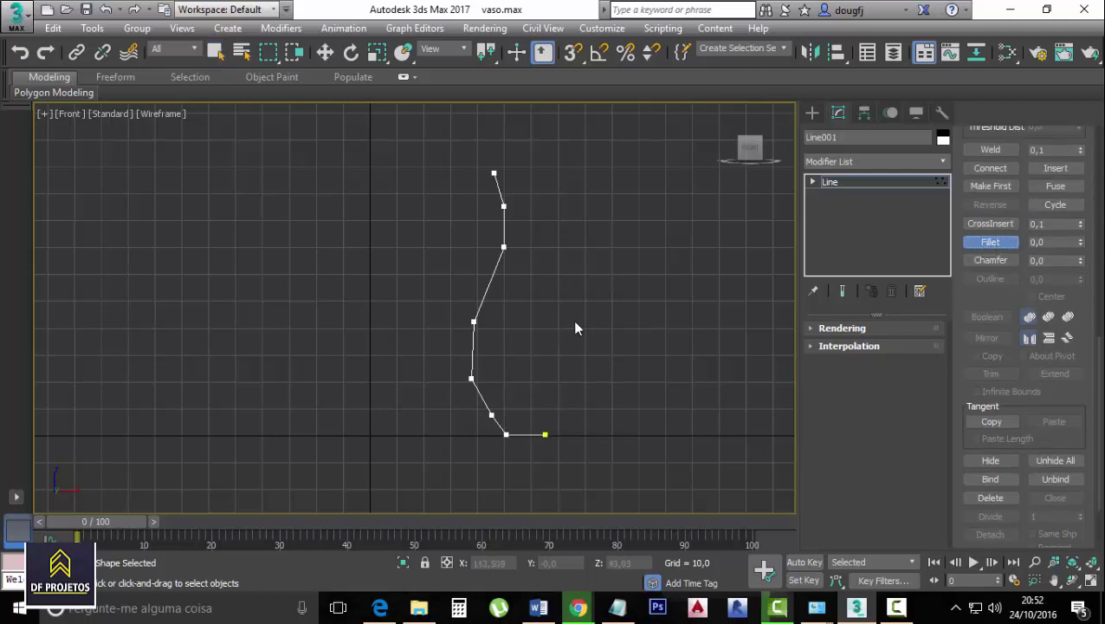
pyautogui.scroll(4, 509, 406)
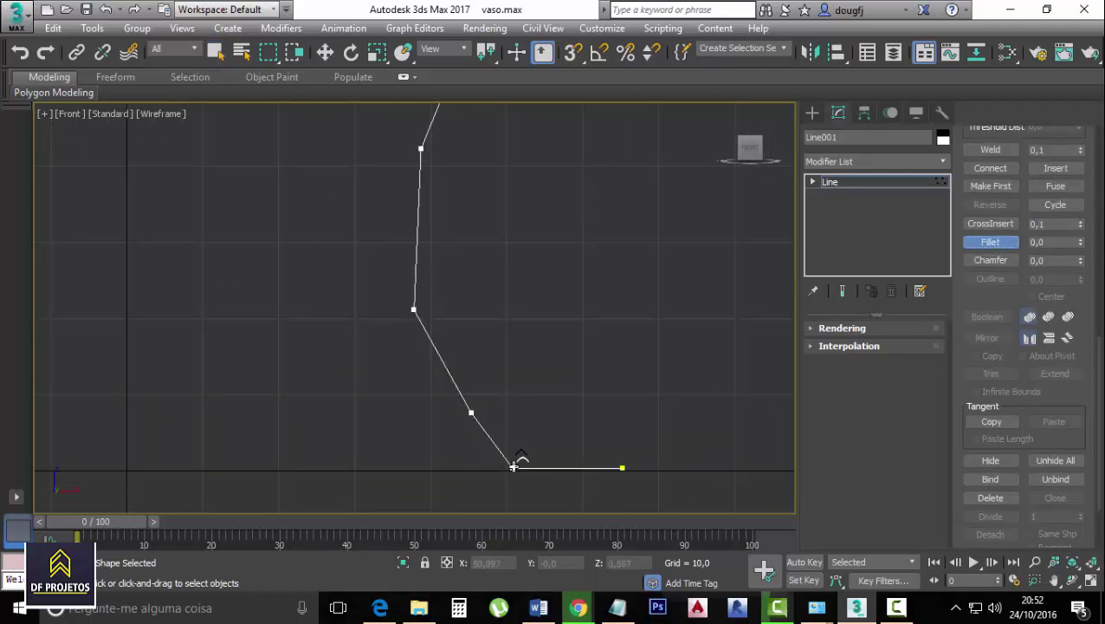
pyautogui.moveTo(514, 468); pyautogui.dragTo(475, 408)
pyautogui.moveTo(411, 309); pyautogui.dragTo(412, 279)
pyautogui.moveTo(426, 256); pyautogui.dragTo(417, 393, button='middle')
pyautogui.moveTo(410, 277); pyautogui.dragTo(419, 226)
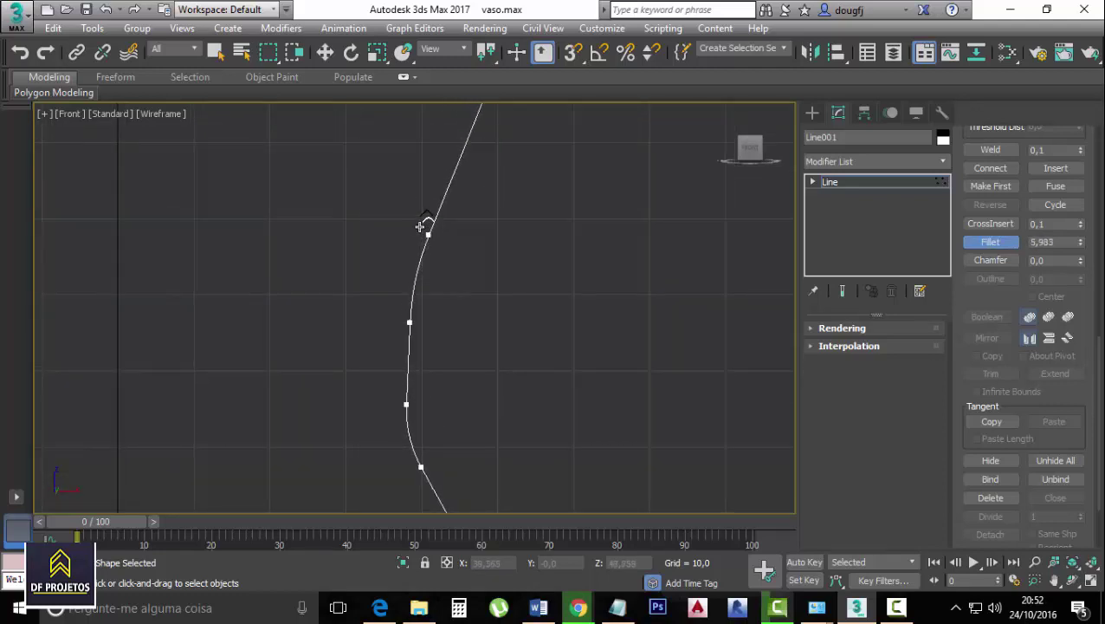
pyautogui.moveTo(450, 274); pyautogui.dragTo(447, 479, button='middle')
pyautogui.moveTo(490, 271); pyautogui.dragTo(492, 225)
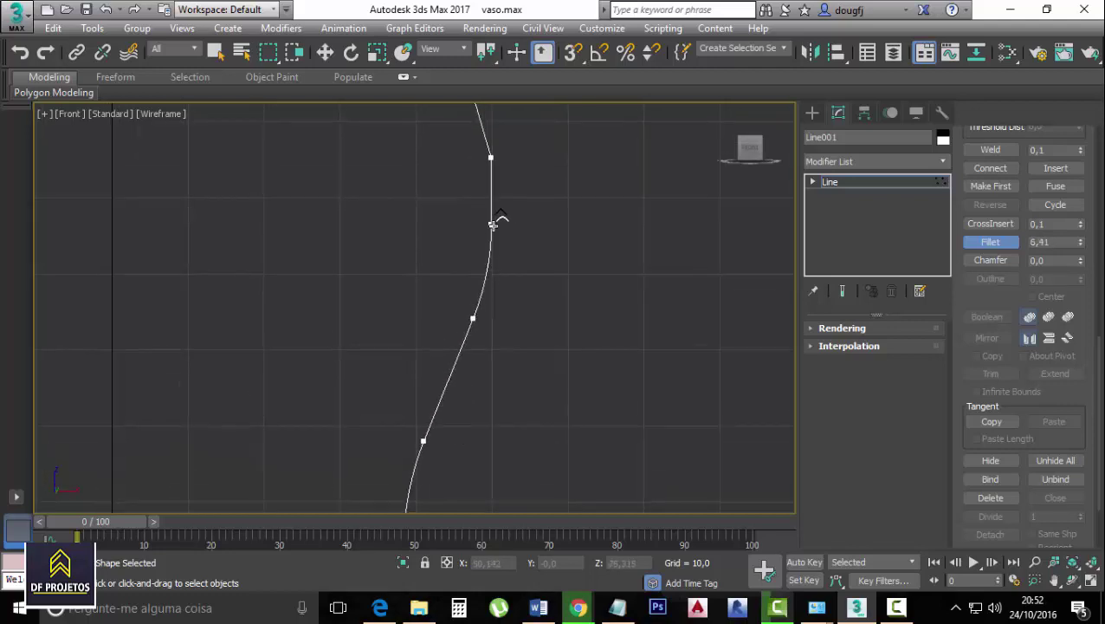
pyautogui.moveTo(492, 224); pyautogui.dragTo(483, 361, button='middle')
pyautogui.moveTo(472, 318); pyautogui.dragTo(472, 275)
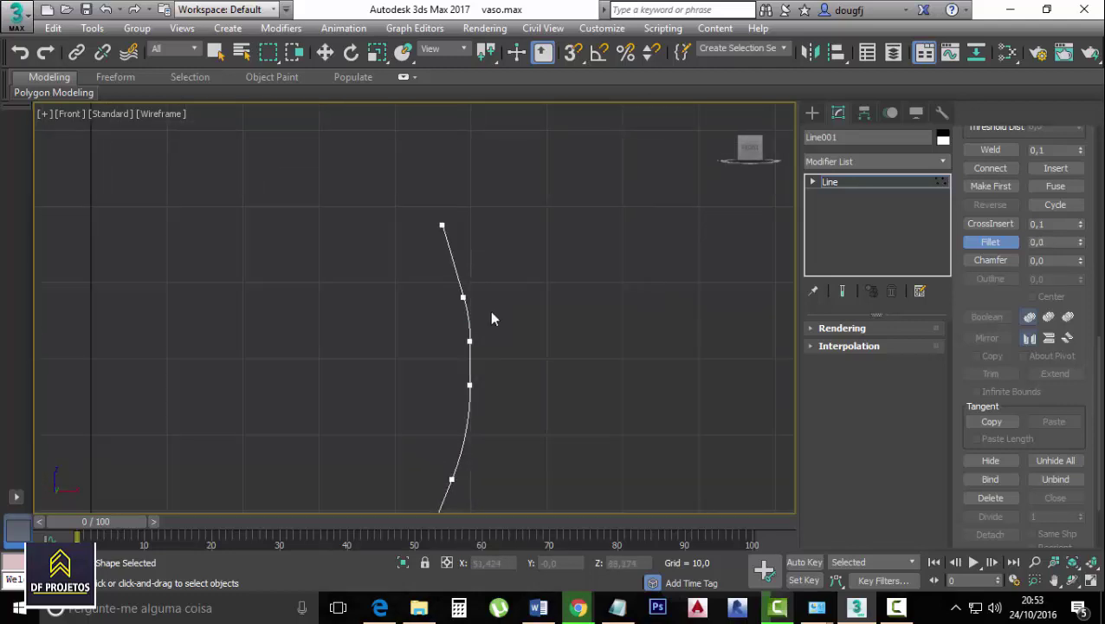
pyautogui.scroll(-5, 491, 319)
pyautogui.moveTo(511, 352); pyautogui.dragTo(523, 378, button='middle')
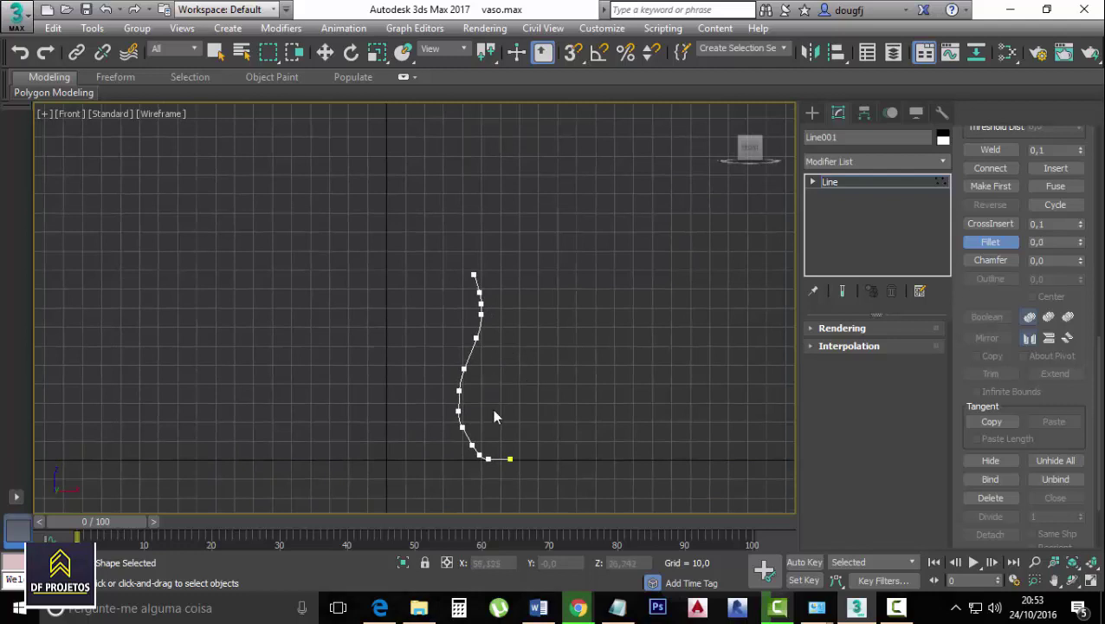
pyautogui.scroll(5, 960, 374)
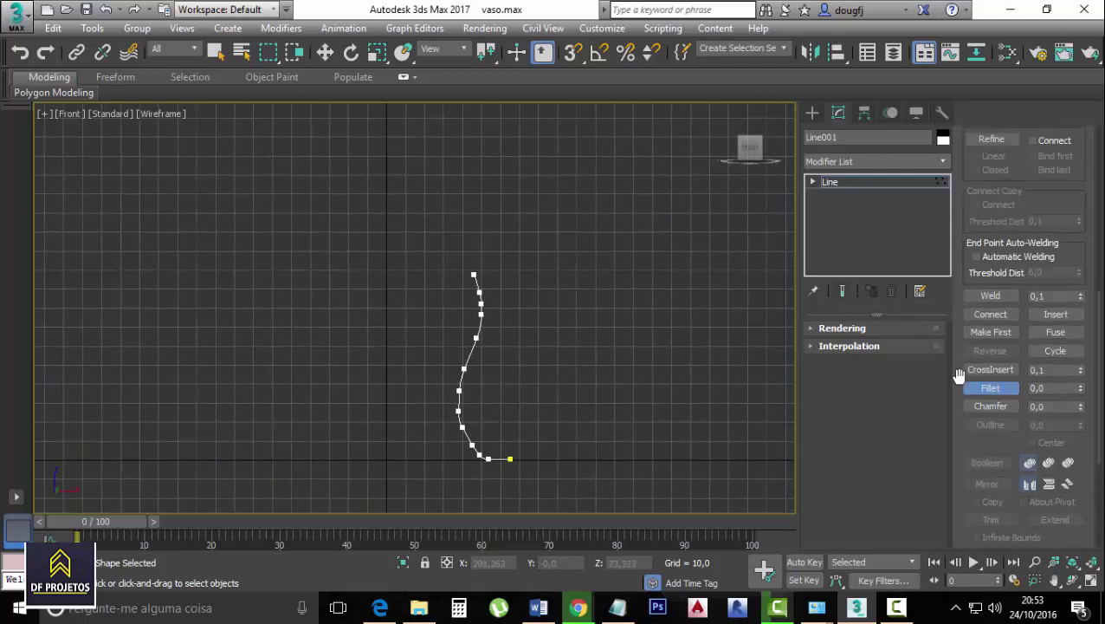
pyautogui.scroll(5, 959, 374)
pyautogui.scroll(5, 960, 375)
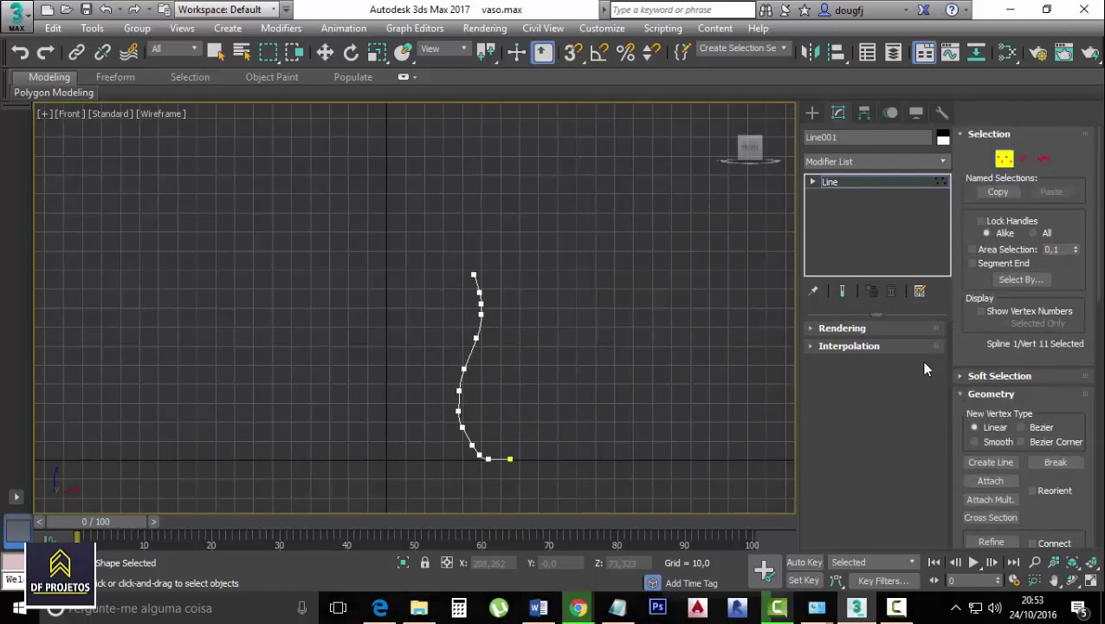
pyautogui.click(827, 328)
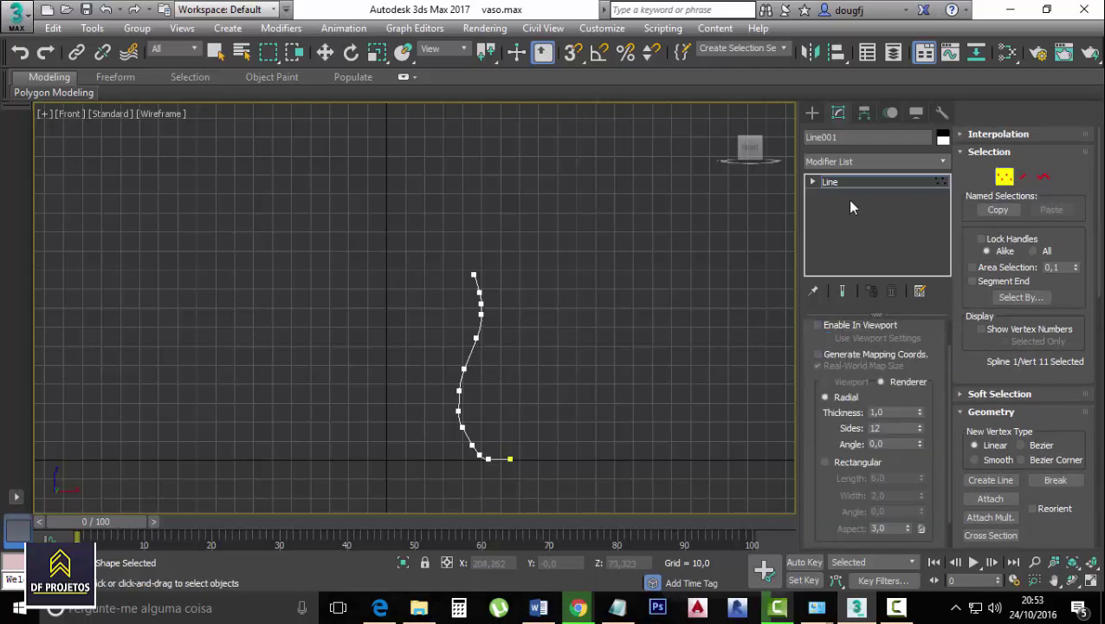
pyautogui.click(857, 160)
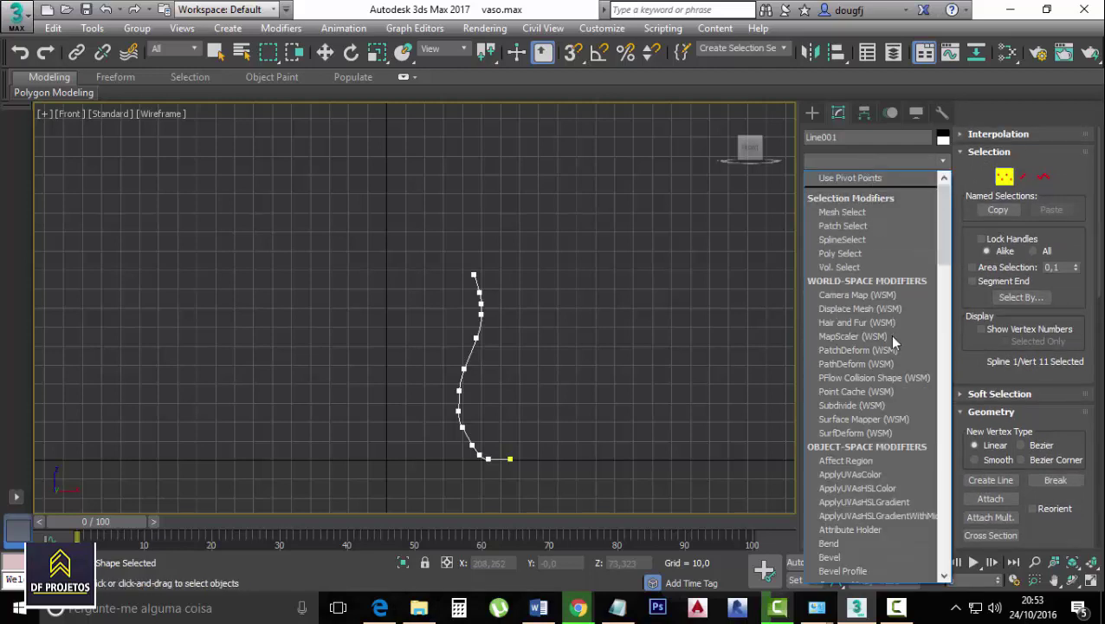
pyautogui.scroll(-1, 880, 456)
pyautogui.scroll(-1, 879, 456)
pyautogui.scroll(-1, 878, 456)
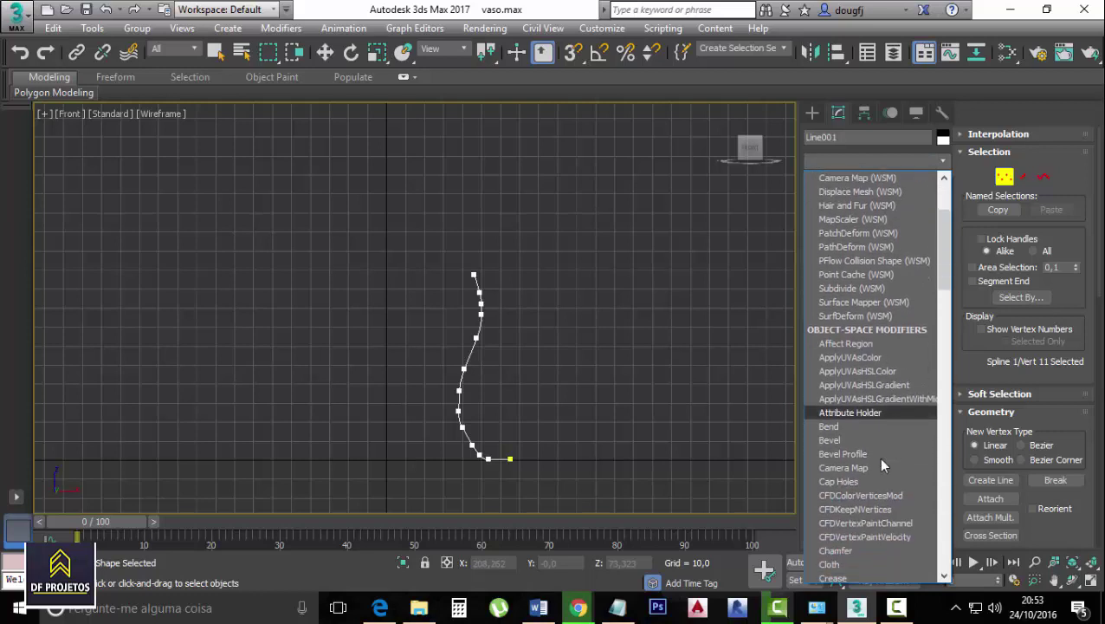
pyautogui.scroll(-2, 878, 456)
pyautogui.scroll(-1, 879, 457)
pyautogui.scroll(-1, 879, 457)
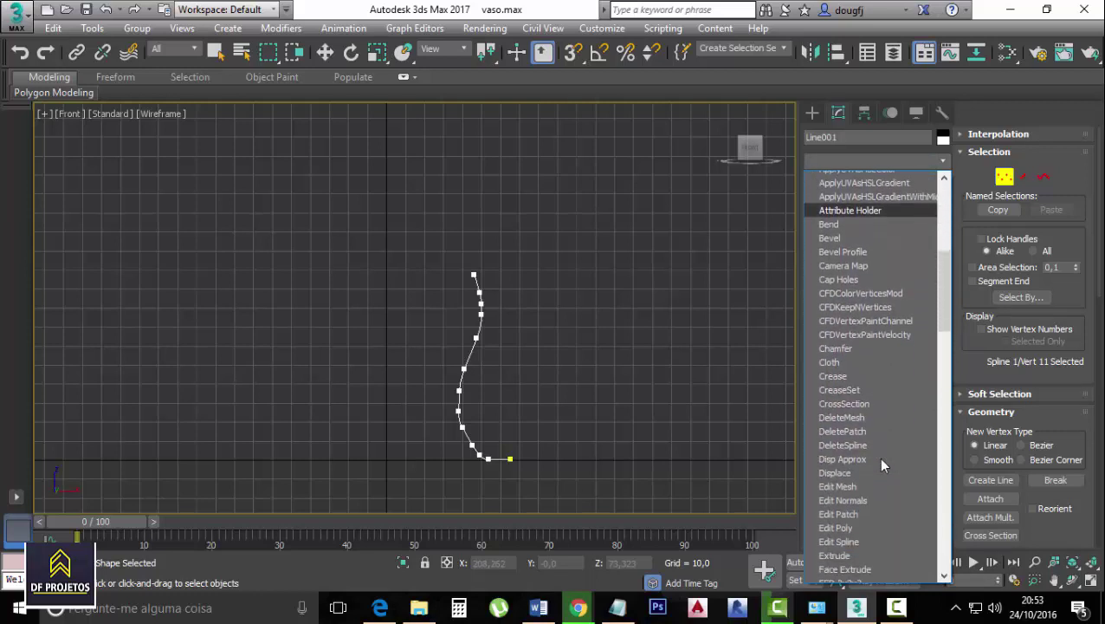
pyautogui.scroll(-1, 878, 457)
pyautogui.scroll(-1, 878, 465)
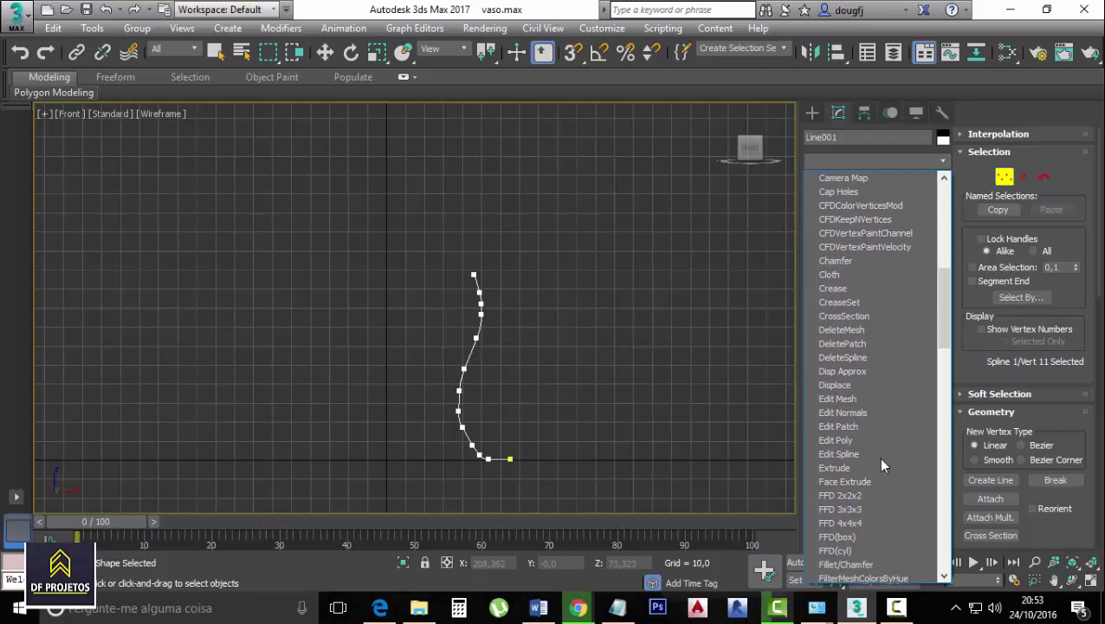
pyautogui.scroll(-1, 878, 457)
pyautogui.scroll(-1, 877, 457)
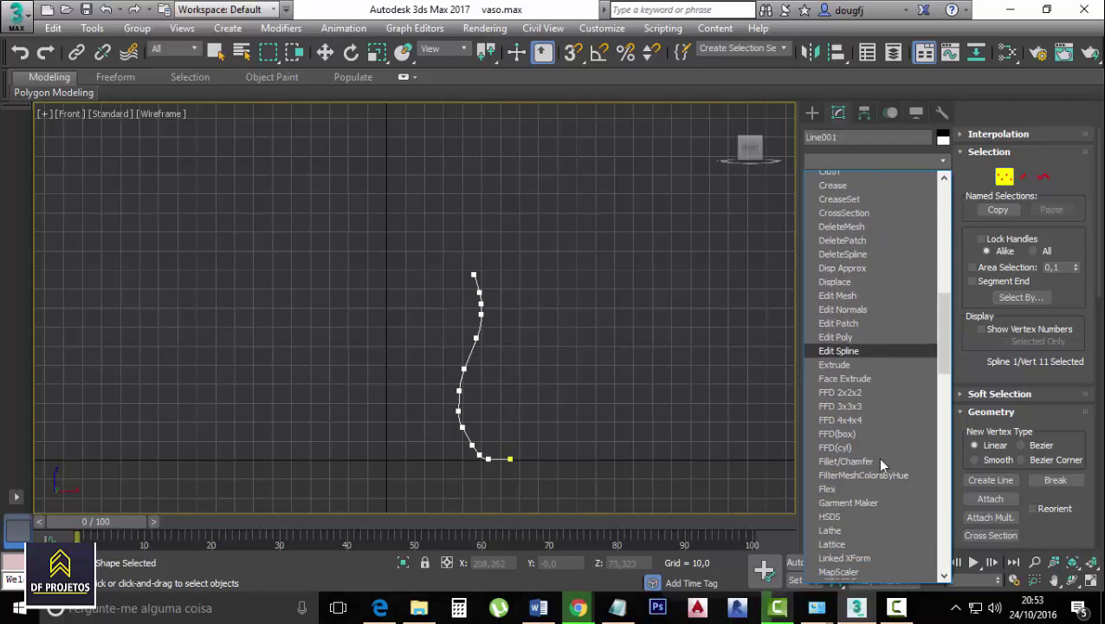
pyautogui.scroll(-1, 877, 456)
pyautogui.scroll(-1, 878, 458)
pyautogui.scroll(-1, 878, 457)
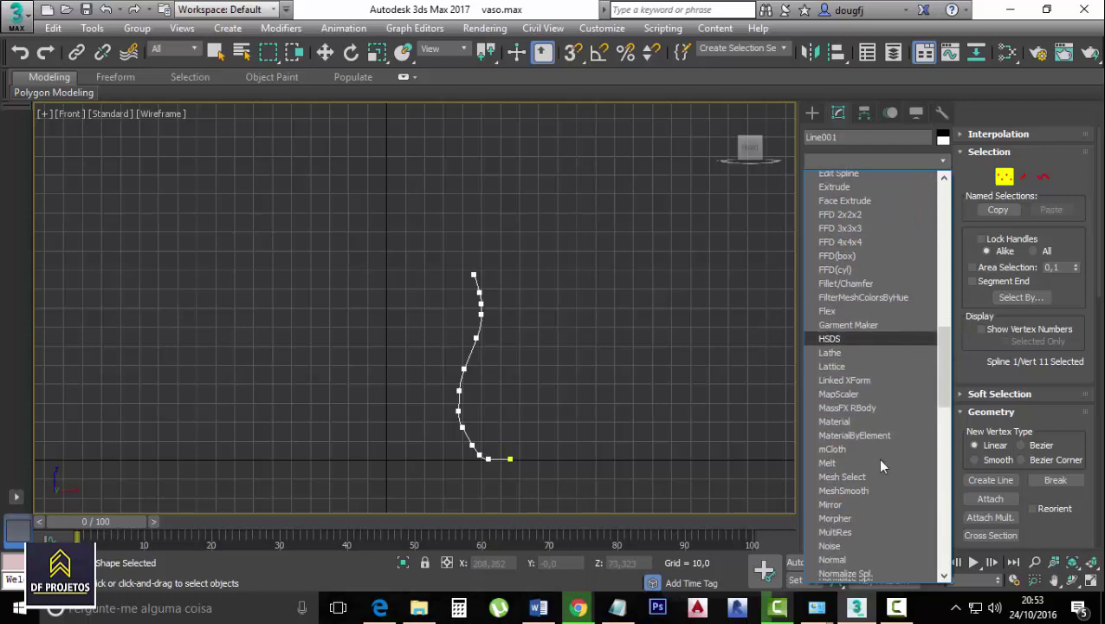
pyautogui.scroll(-1, 878, 457)
pyautogui.scroll(-1, 877, 458)
pyautogui.scroll(-1, 878, 457)
pyautogui.scroll(-1, 877, 458)
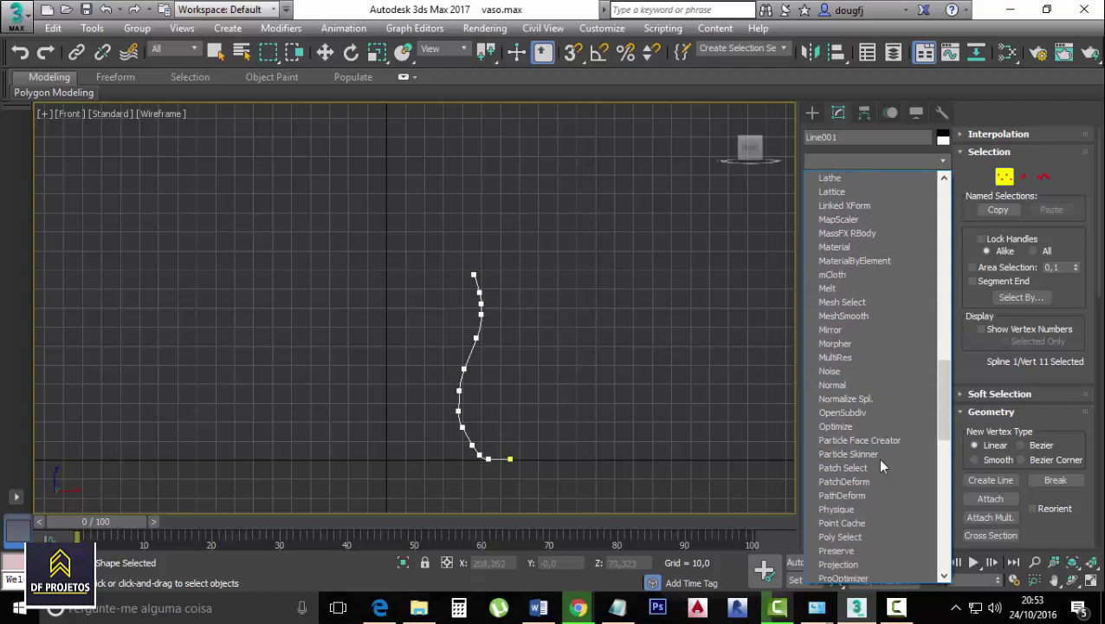
pyautogui.scroll(-1, 877, 457)
pyautogui.scroll(-1, 877, 457)
pyautogui.scroll(-1, 877, 457)
pyautogui.scroll(-1, 878, 457)
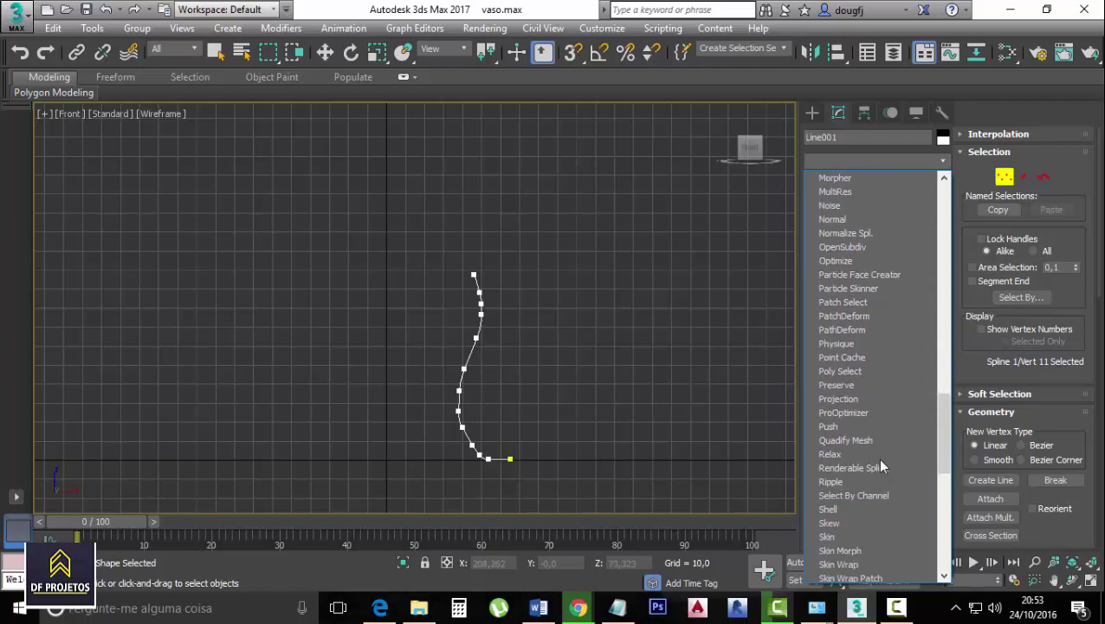
pyautogui.scroll(-1, 880, 461)
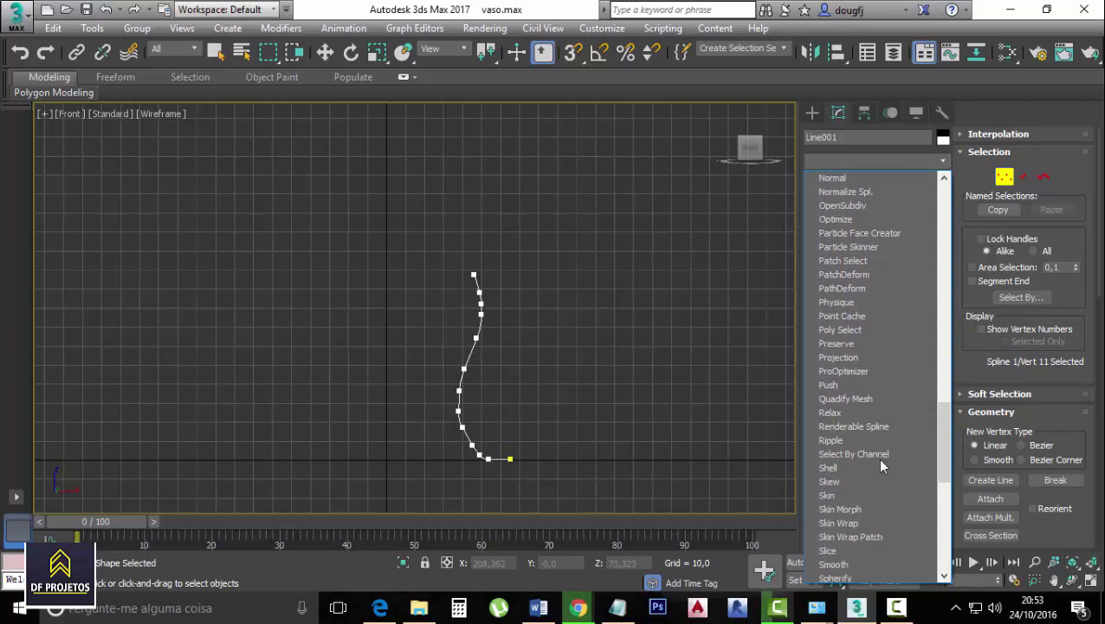
pyautogui.scroll(-1, 880, 462)
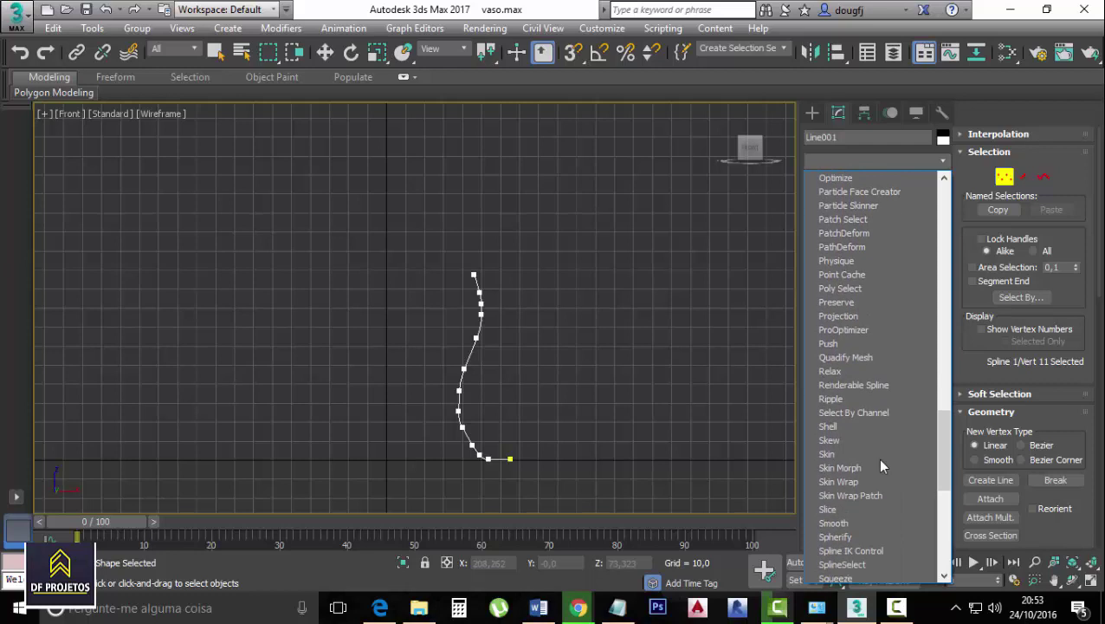
pyautogui.click(837, 426)
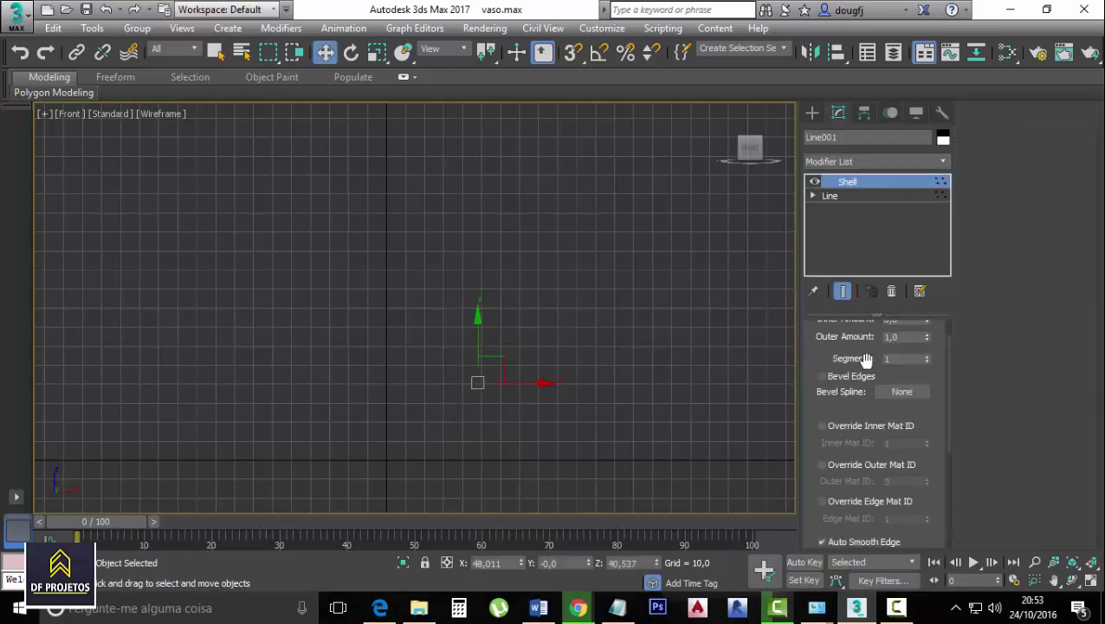
pyautogui.hotkey('ctrl', 'z')
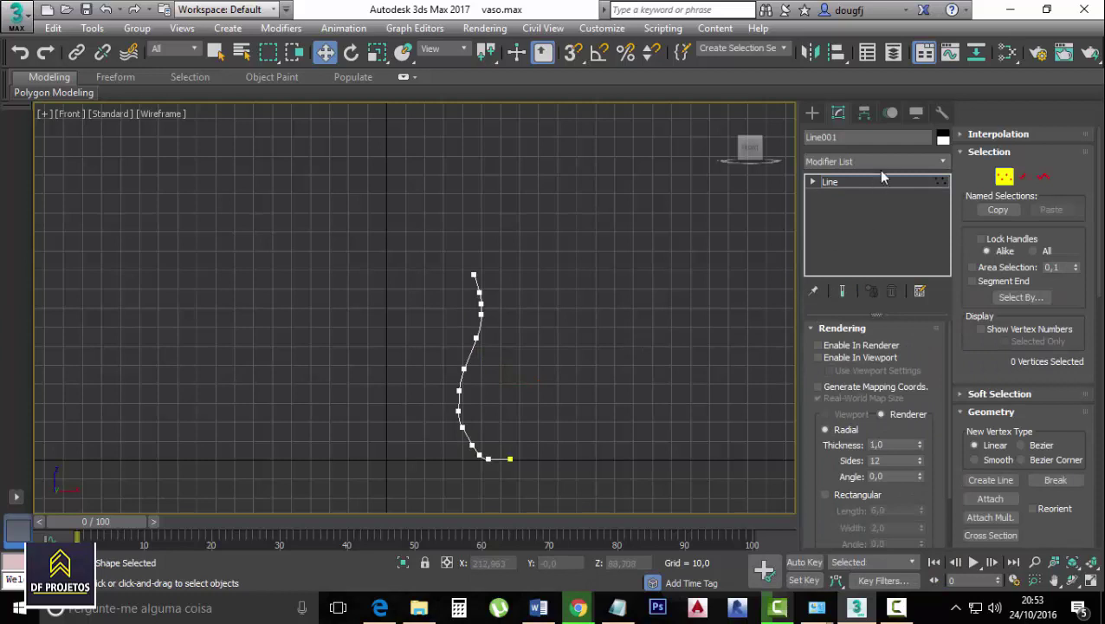
# Apply a Lathe modifier to the vase profile line
pyautogui.click(874, 161)
pyautogui.scroll(-3, 874, 387)
pyautogui.scroll(-4, 874, 387)
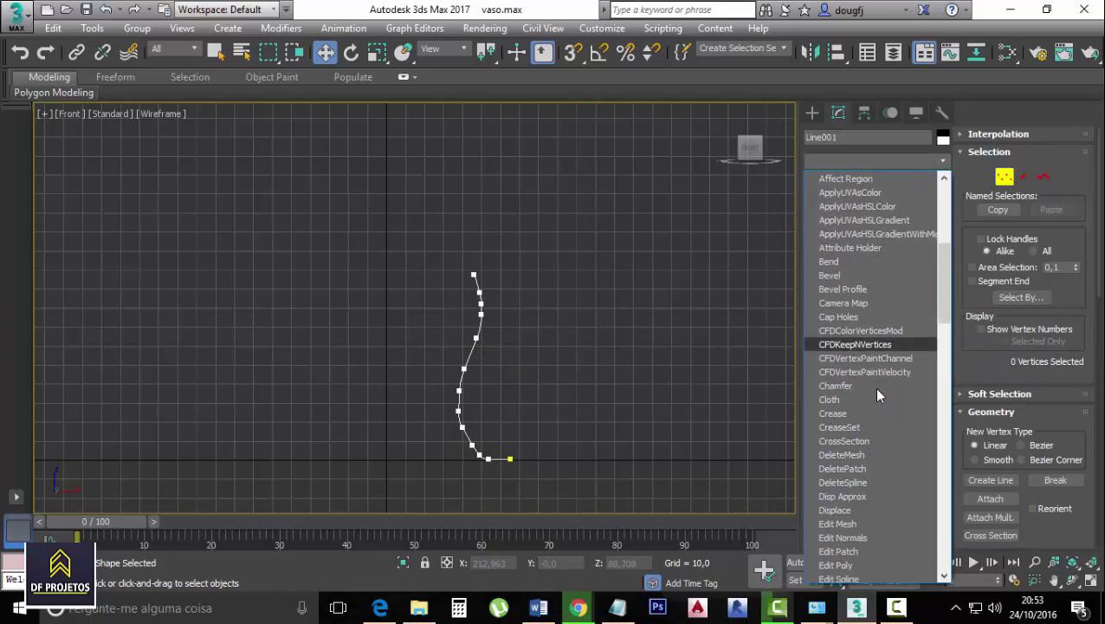
pyautogui.scroll(-4, 892, 373)
pyautogui.moveTo(946, 336)
pyautogui.mouseDown()
pyautogui.moveTo(936, 527)
pyautogui.moveTo(930, 503)
pyautogui.mouseUp()
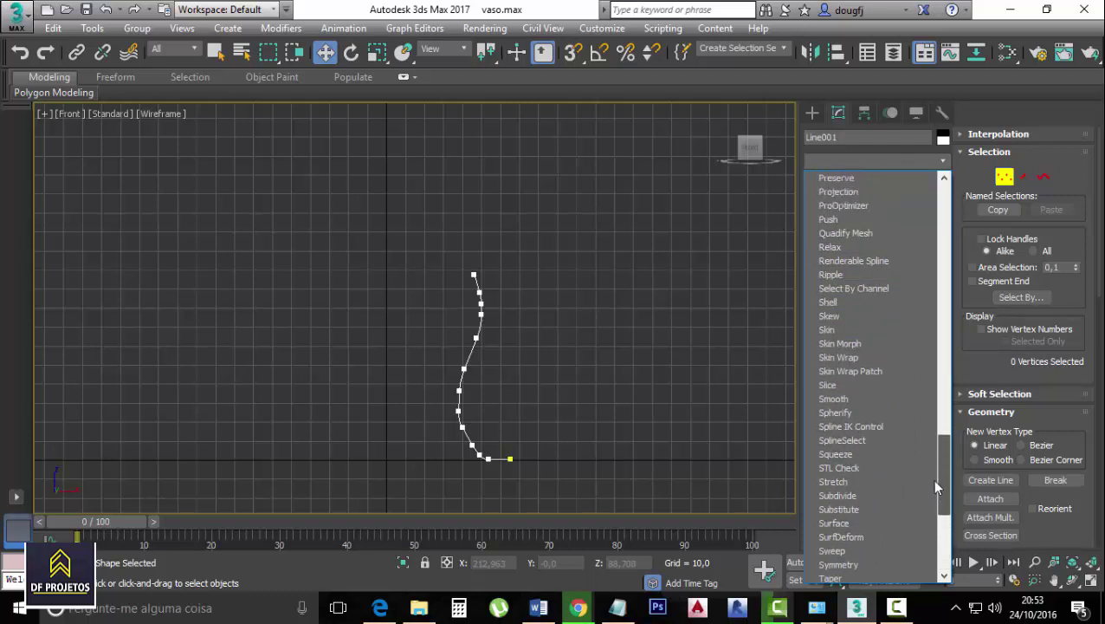
pyautogui.moveTo(934, 513); pyautogui.dragTo(932, 465)
pyautogui.click(853, 162)
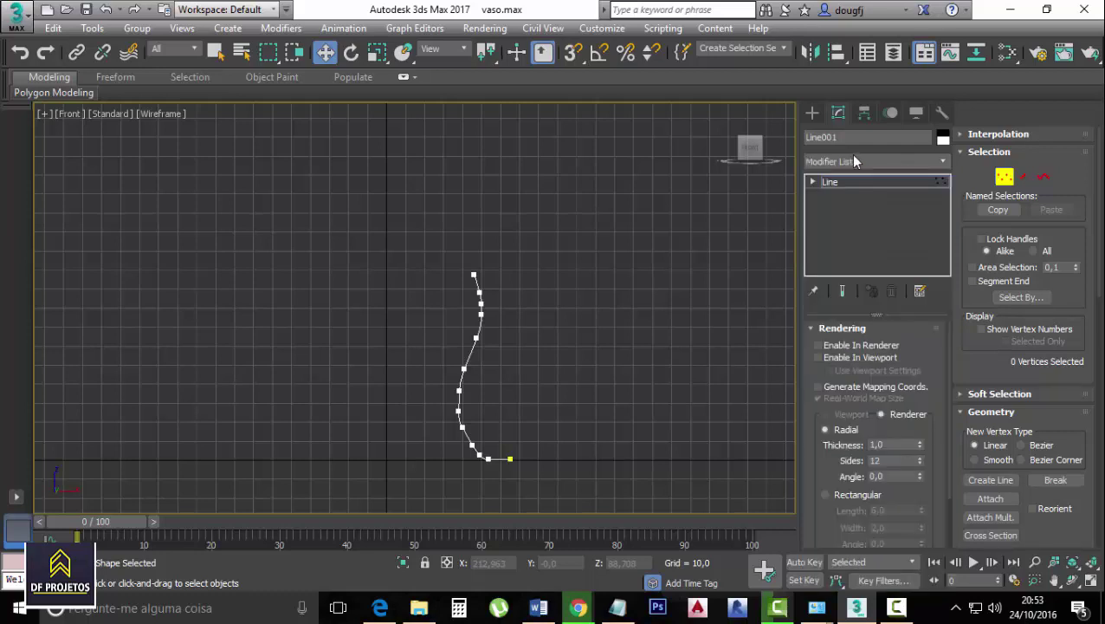
pyautogui.click(854, 163)
pyautogui.press('l')
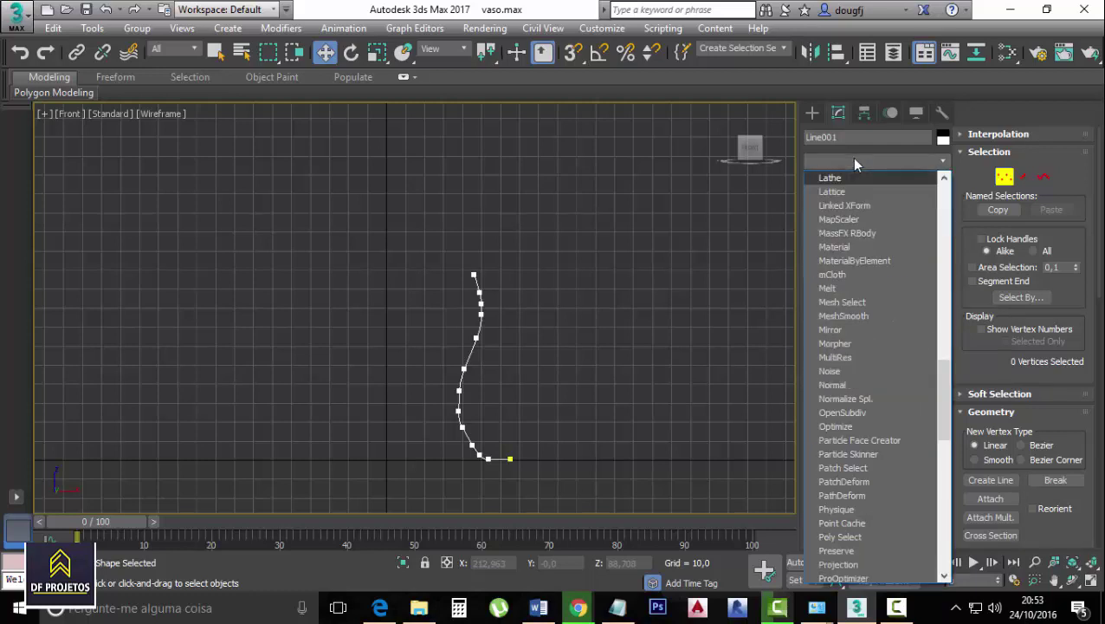
pyautogui.click(855, 178)
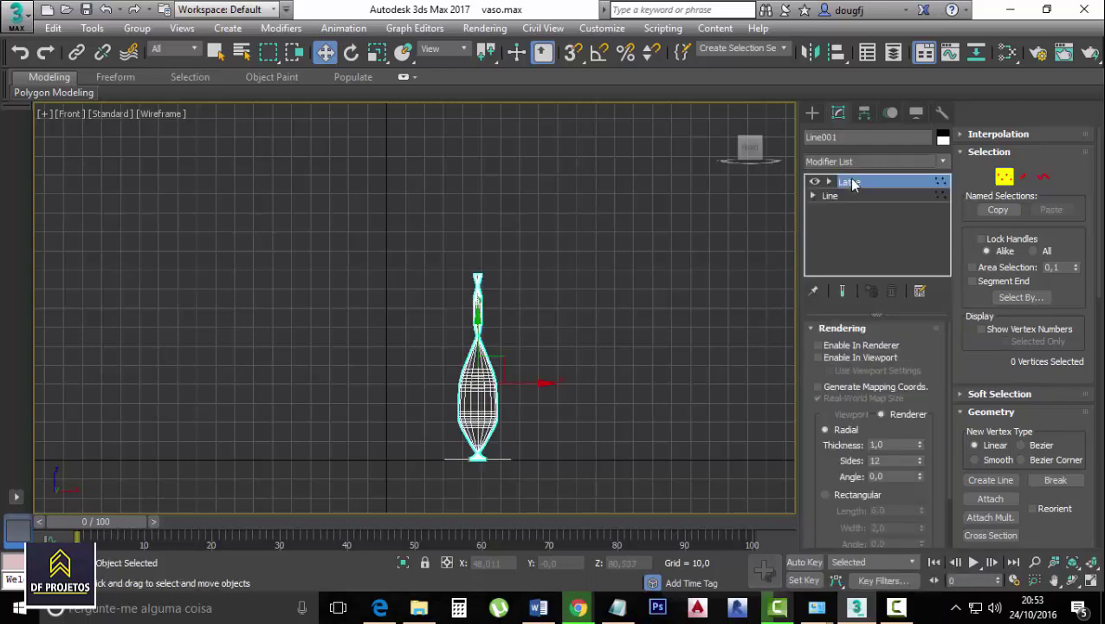
# Move the Lathe axis sideways to widen the vase
pyautogui.click(829, 181)
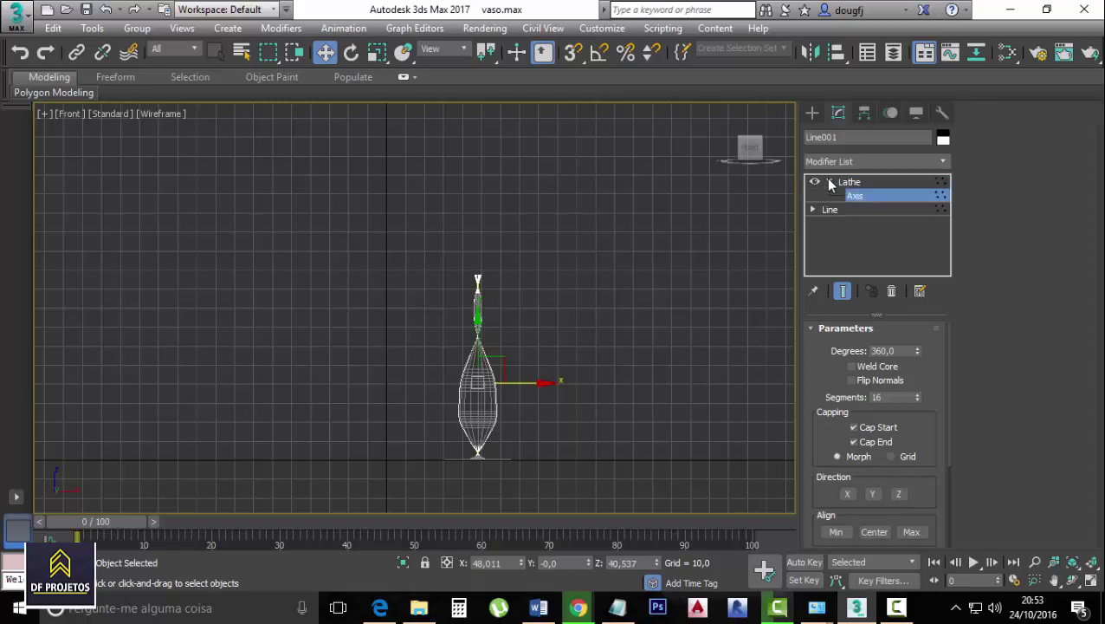
pyautogui.click(859, 196)
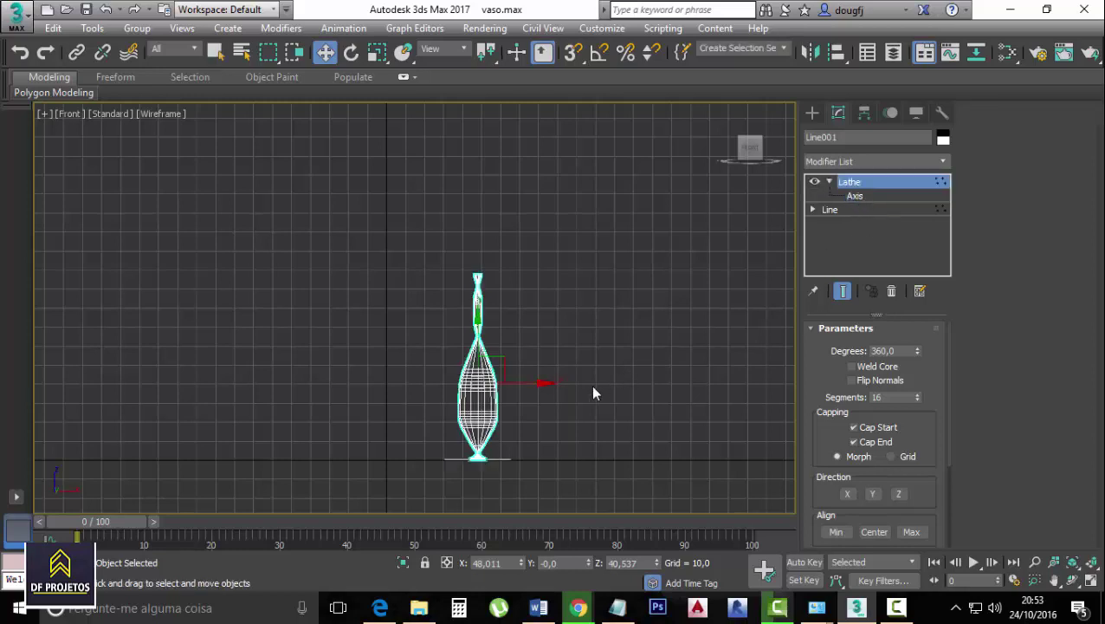
pyautogui.moveTo(539, 383); pyautogui.dragTo(587, 384)
pyautogui.click(855, 195)
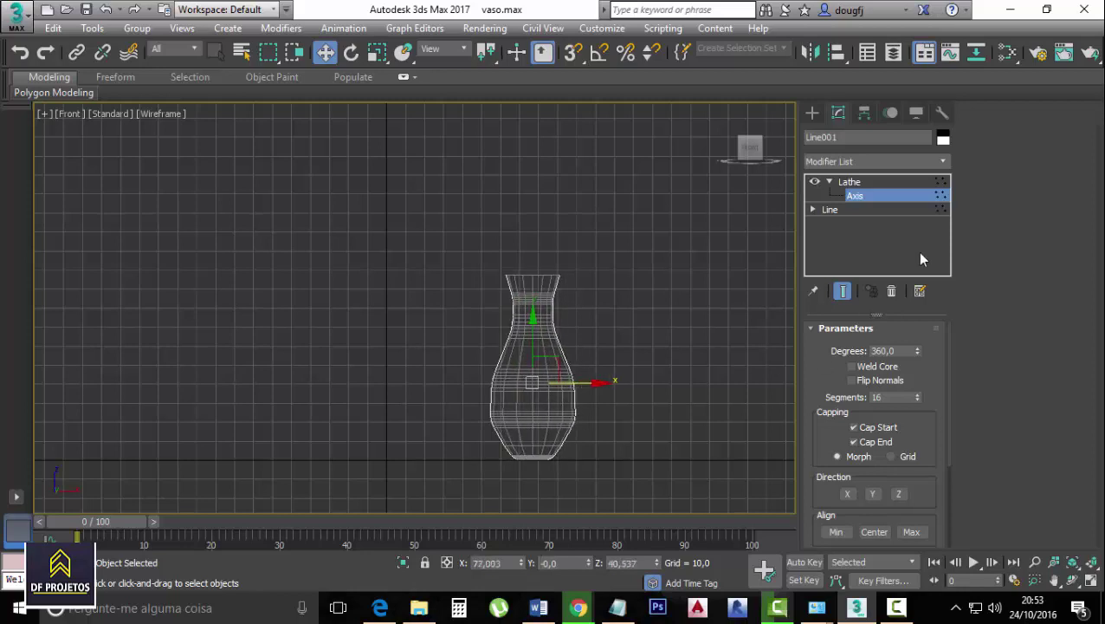
# Raise the Lathe segments from 16 to 47
pyautogui.scroll(3, 563, 419)
pyautogui.scroll(2, 573, 414)
pyautogui.scroll(-1, 607, 414)
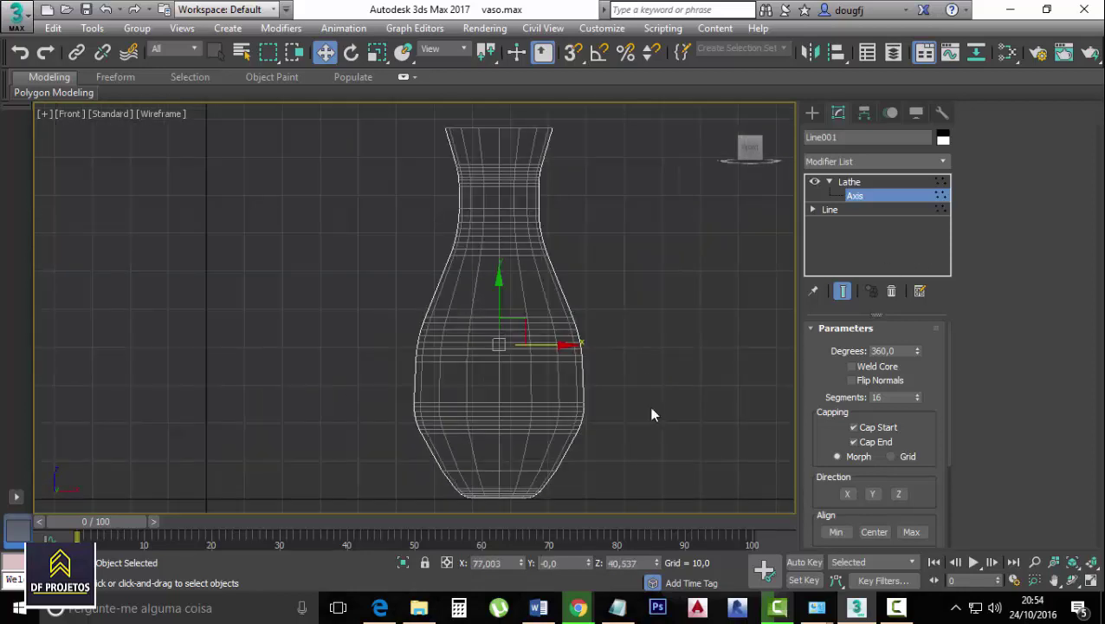
pyautogui.moveTo(916, 395); pyautogui.dragTo(913, 372)
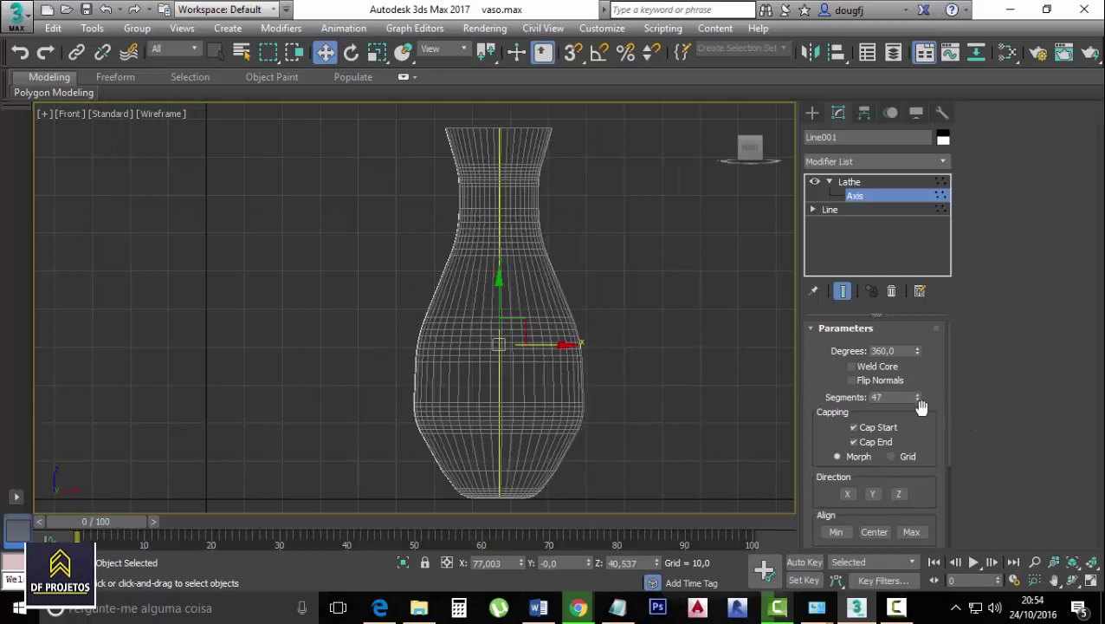
pyautogui.scroll(-1, 927, 414)
pyautogui.scroll(-3, 928, 415)
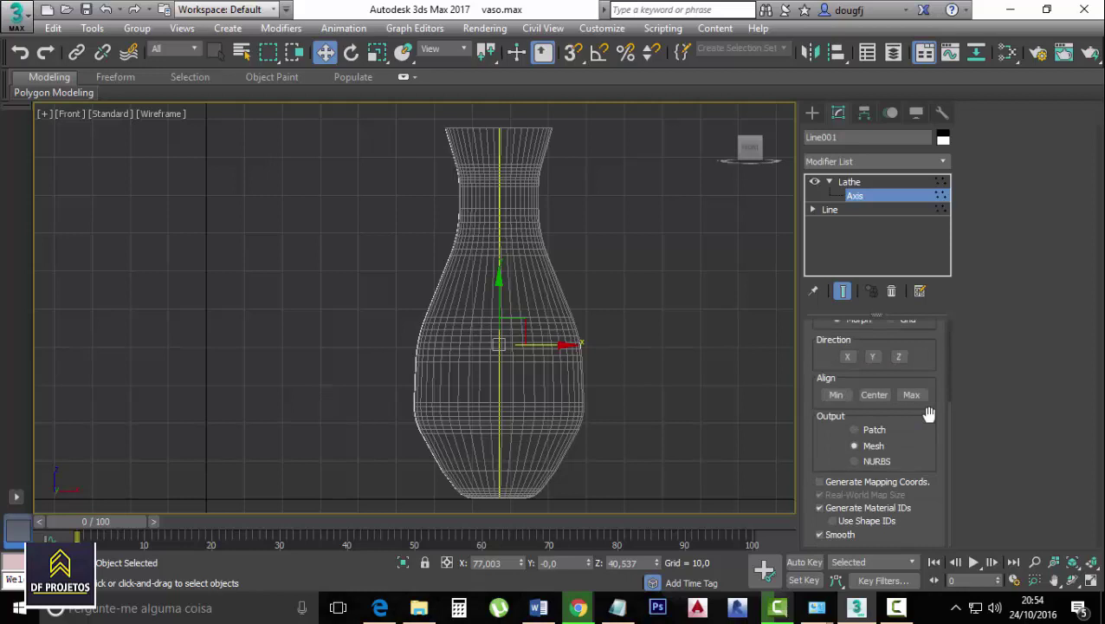
pyautogui.scroll(2, 929, 414)
pyautogui.scroll(2, 929, 414)
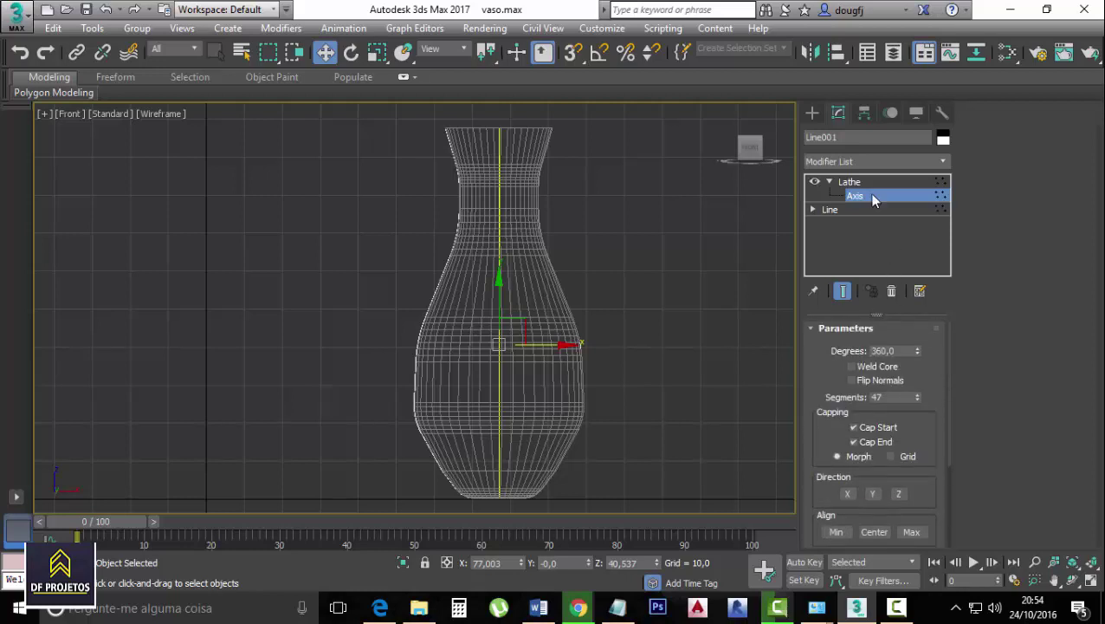
# Add a Shell modifier on top of the Lathe
pyautogui.click(856, 162)
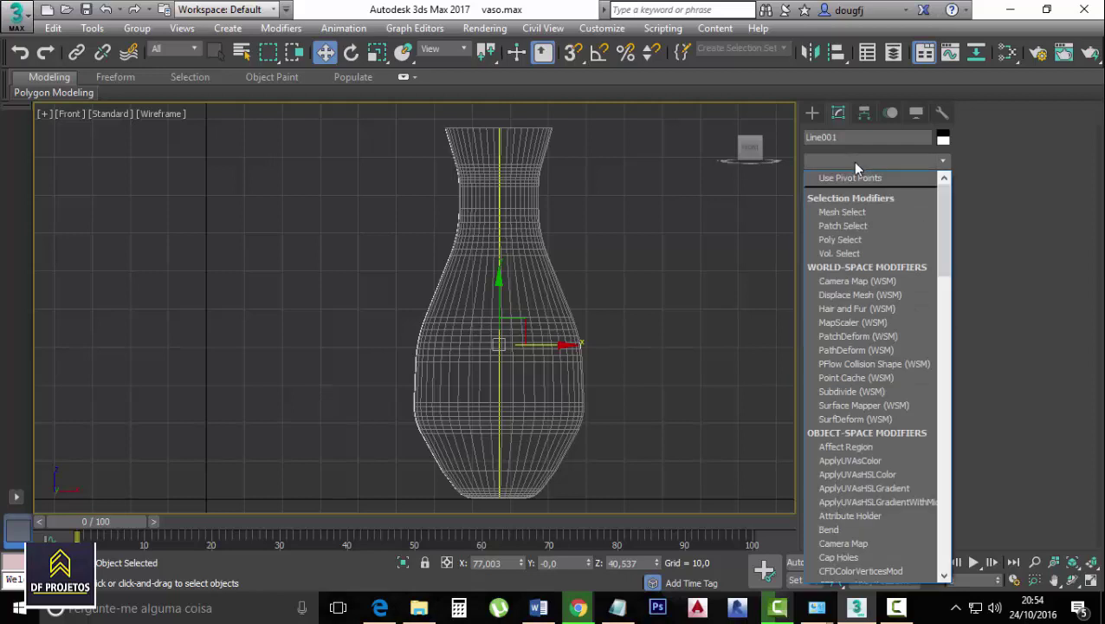
pyautogui.write('sh')
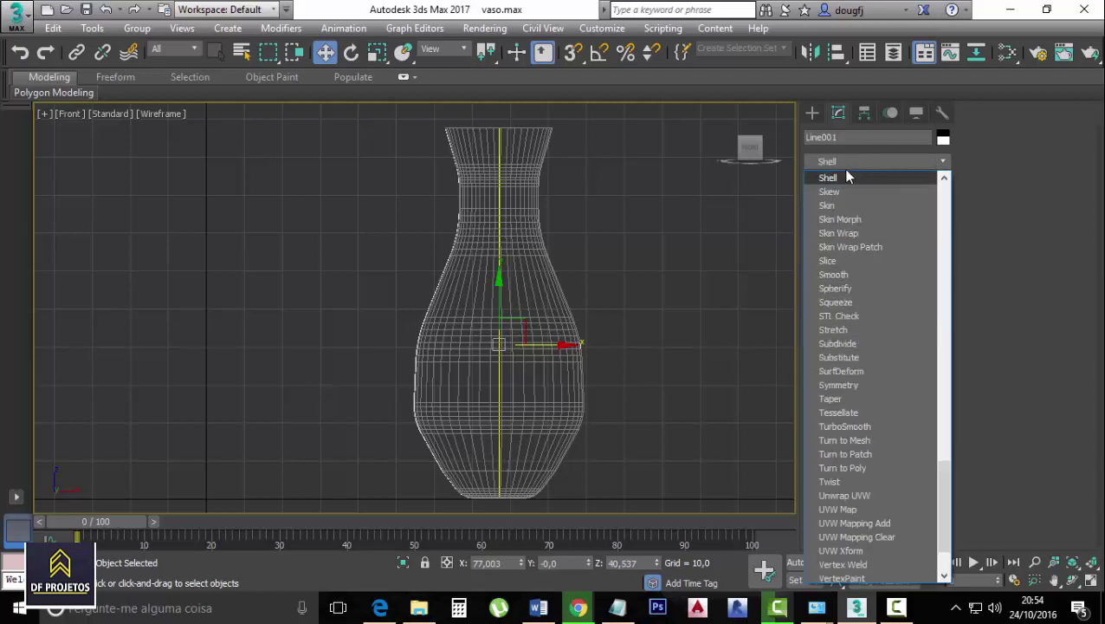
pyautogui.click(838, 177)
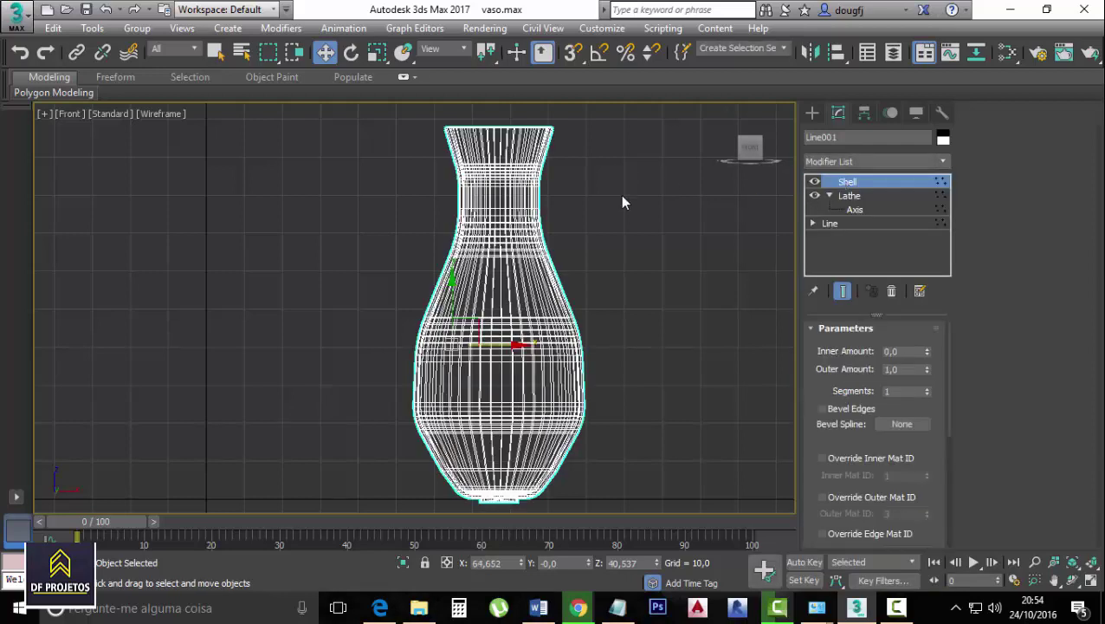
pyautogui.moveTo(587, 309)
pyautogui.keyDown('alt'); pyautogui.mouseDown(button='middle')
pyautogui.moveTo(631, 399)
pyautogui.moveTo(558, 203)
pyautogui.mouseUp(button='middle'); pyautogui.keyUp('alt')
pyautogui.scroll(3, 558, 202)
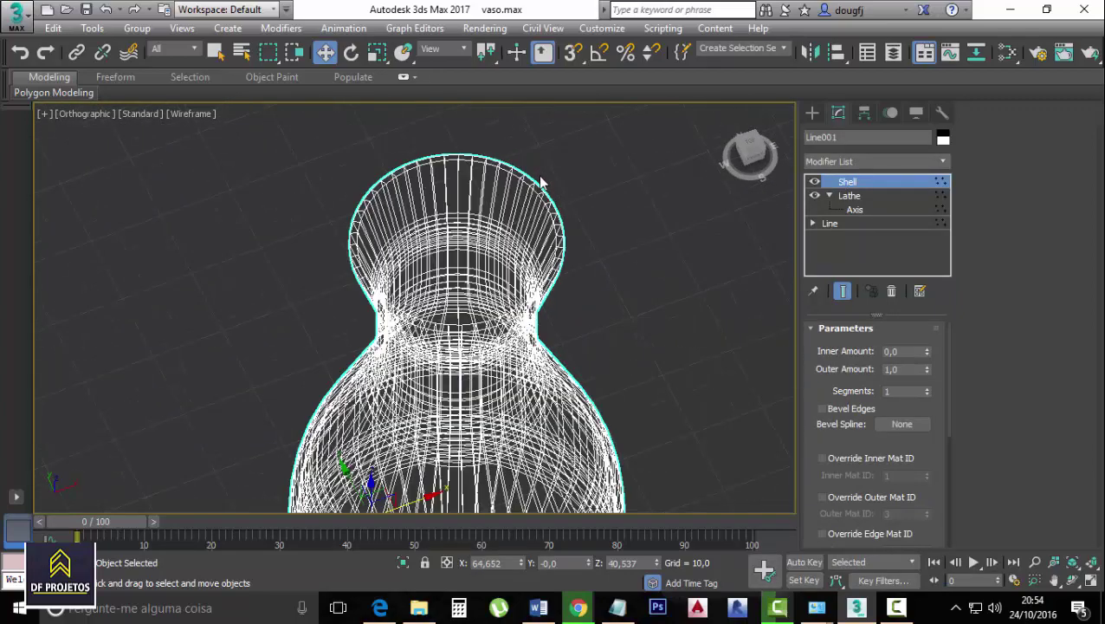
pyautogui.scroll(2, 541, 182)
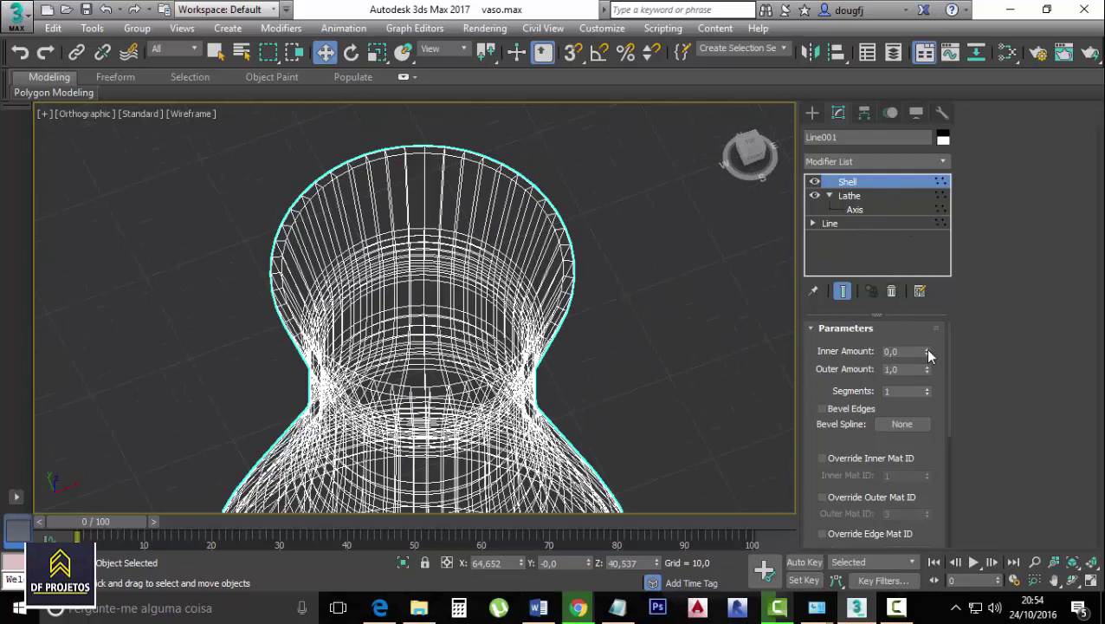
# Set the Shell Inner Amount to 1,52 and Outer Amount to 0,77
pyautogui.moveTo(928, 350)
pyautogui.mouseDown()
pyautogui.moveTo(922, 224)
pyautogui.moveTo(928, 388)
pyautogui.mouseUp()
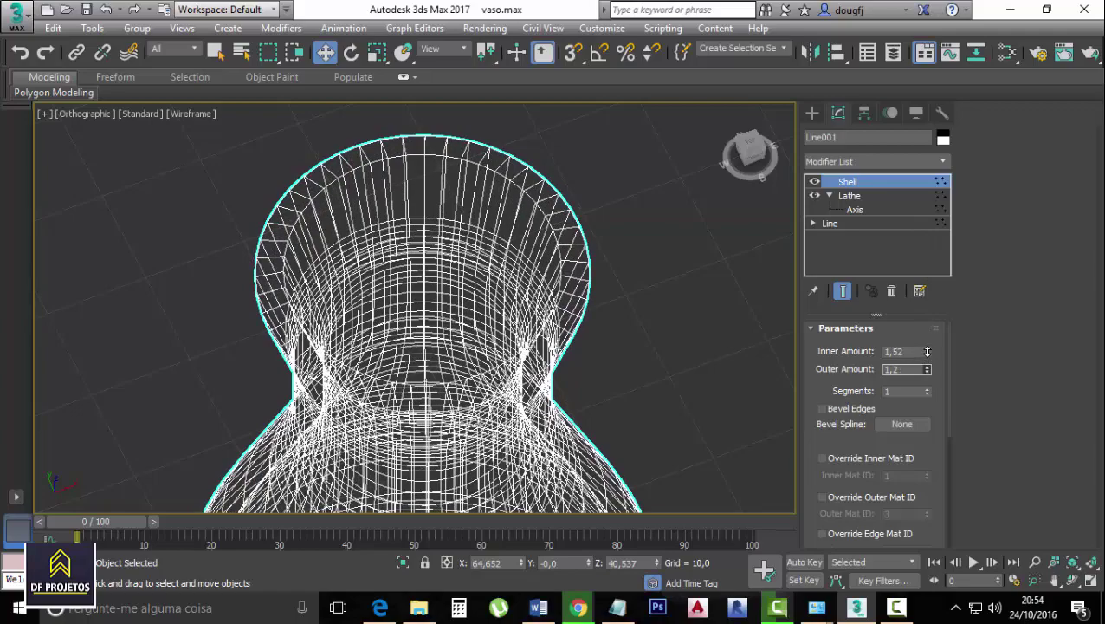
pyautogui.moveTo(927, 371); pyautogui.dragTo(929, 347)
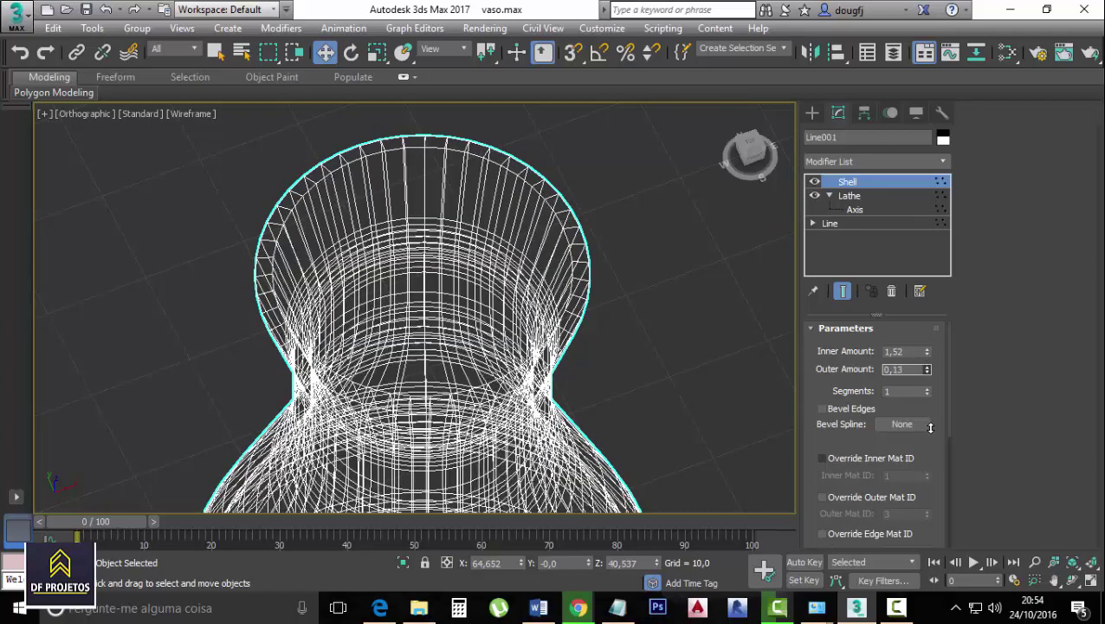
pyautogui.scroll(-3, 641, 364)
pyautogui.moveTo(641, 377); pyautogui.dragTo(613, 234, button='middle')
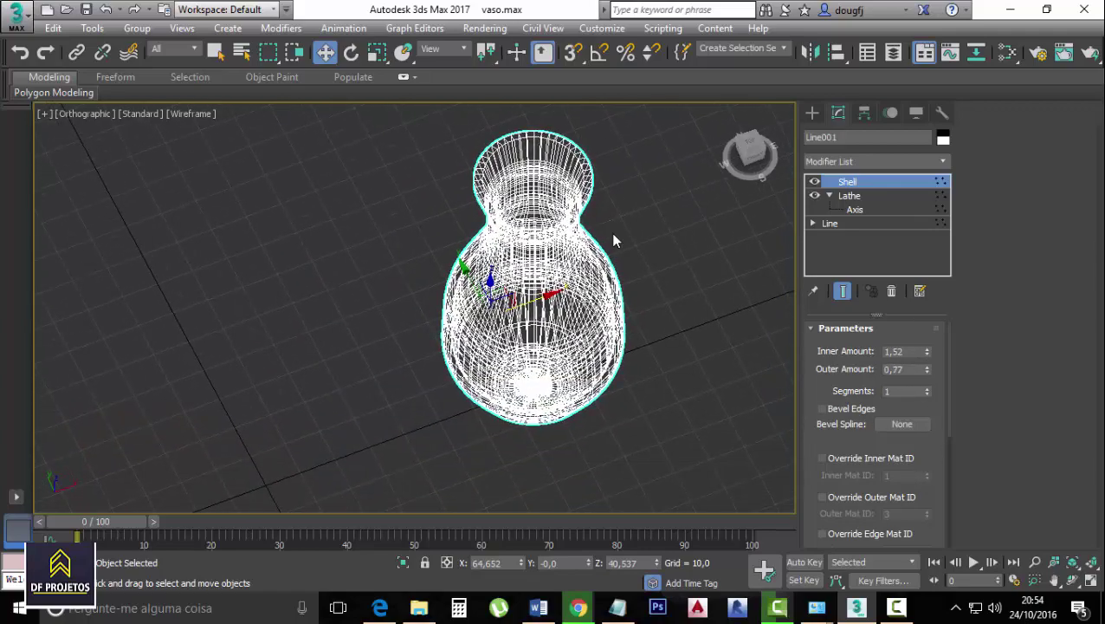
pyautogui.moveTo(635, 348)
pyautogui.keyDown('alt'); pyautogui.mouseDown(button='middle')
pyautogui.moveTo(644, 247)
pyautogui.moveTo(653, 304)
pyautogui.moveTo(646, 288)
pyautogui.moveTo(685, 266)
pyautogui.mouseUp(button='middle'); pyautogui.keyUp('alt')
pyautogui.click(685, 267)
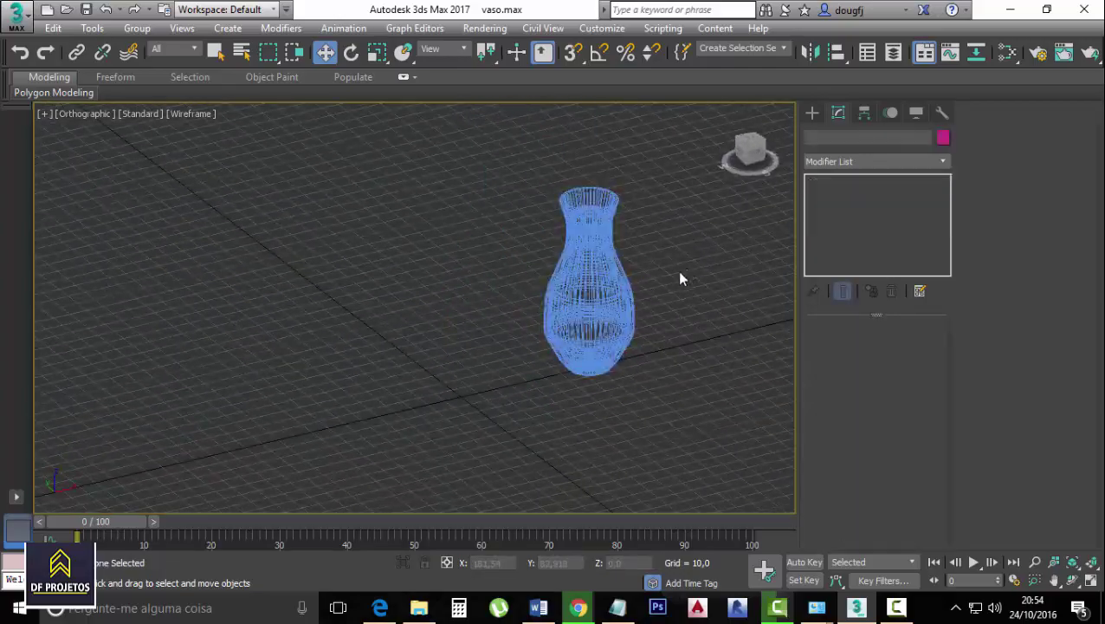
pyautogui.scroll(2, 611, 287)
pyautogui.click(611, 287)
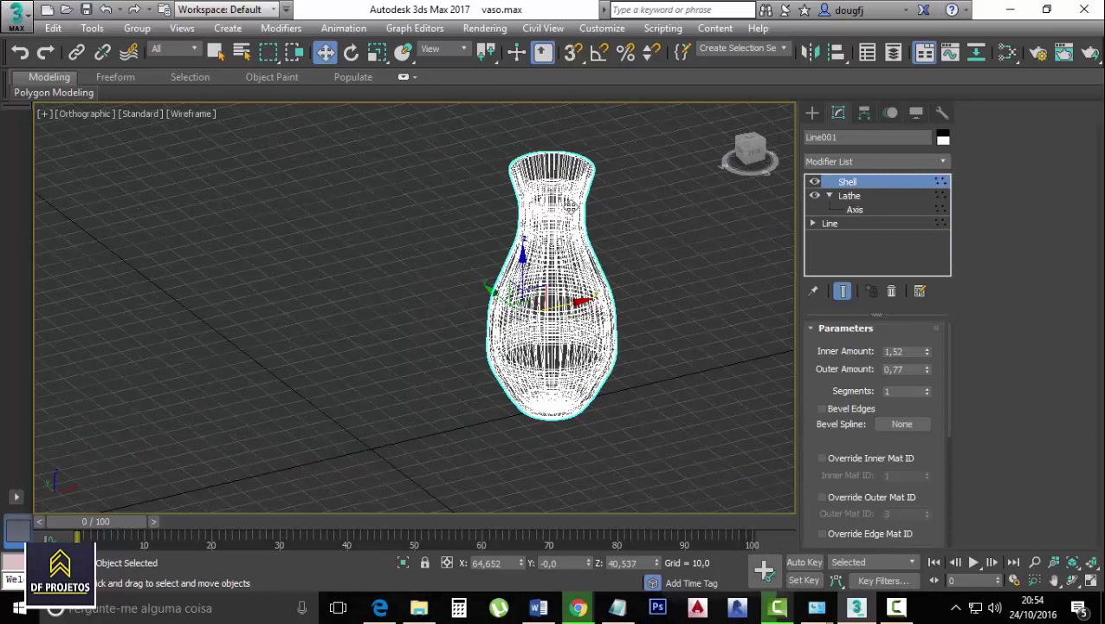
pyautogui.scroll(-2, 633, 258)
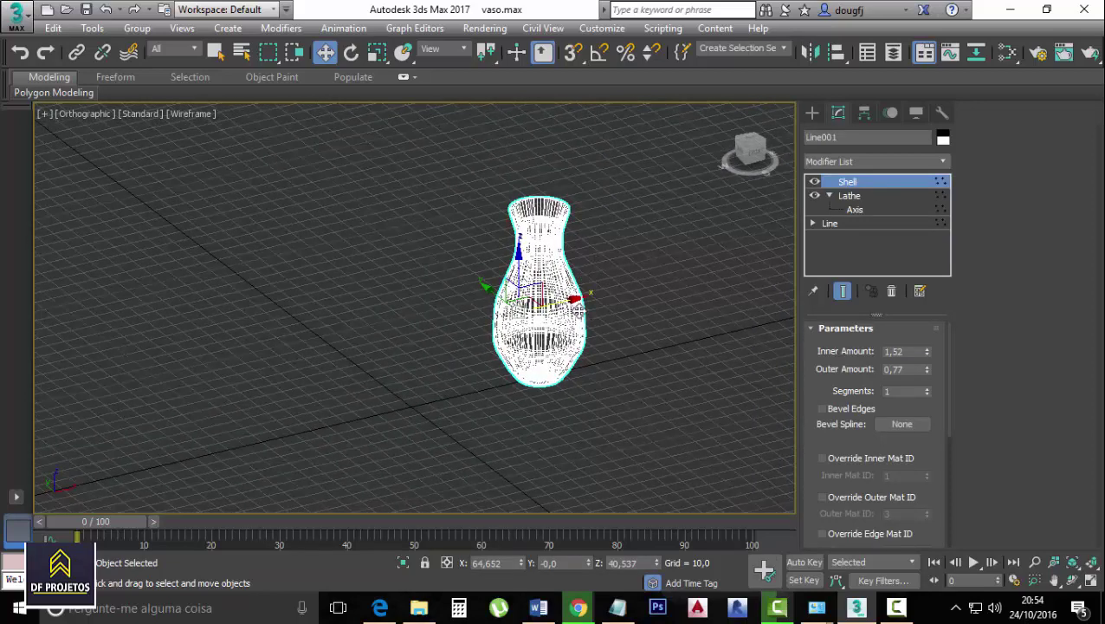
# Create an instanced vase copy, scale it to about half size, and lower it onto the ground line
pyautogui.keyDown('shift'); pyautogui.moveTo(580, 297); pyautogui.dragTo(645, 289); pyautogui.keyUp('shift')
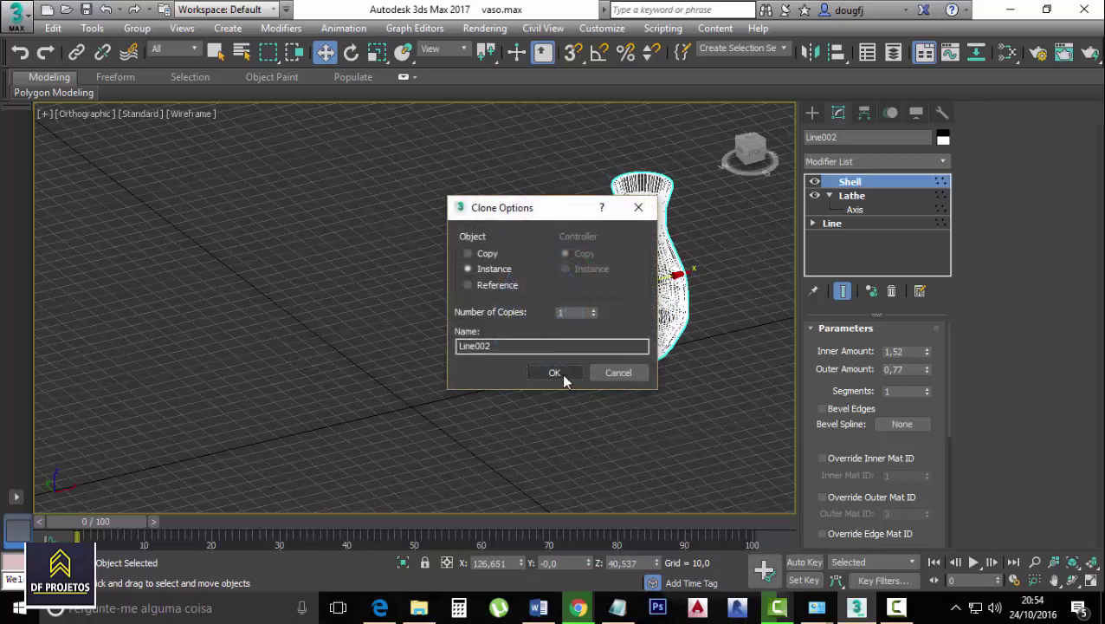
pyautogui.click(561, 374)
pyautogui.click(385, 52)
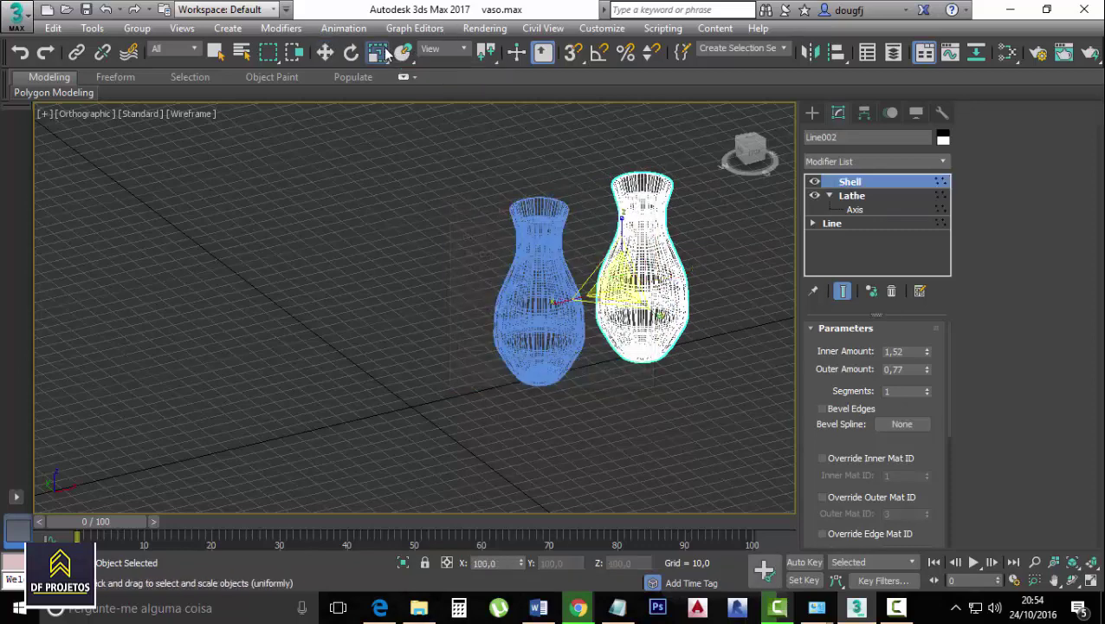
pyautogui.moveTo(624, 283); pyautogui.dragTo(644, 371)
pyautogui.click(761, 154)
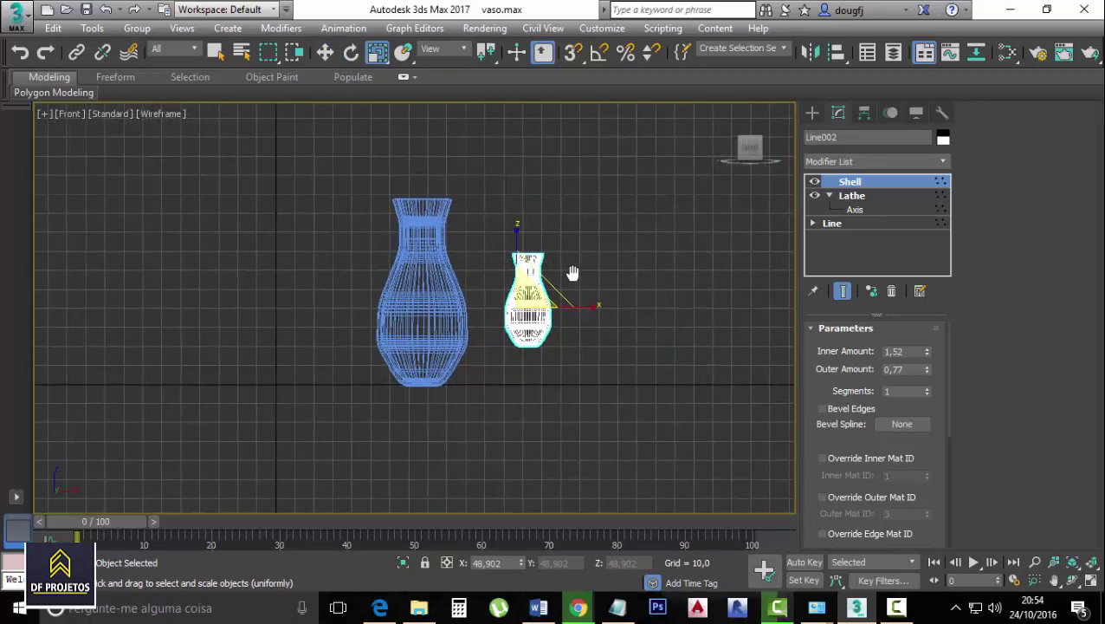
pyautogui.click(324, 52)
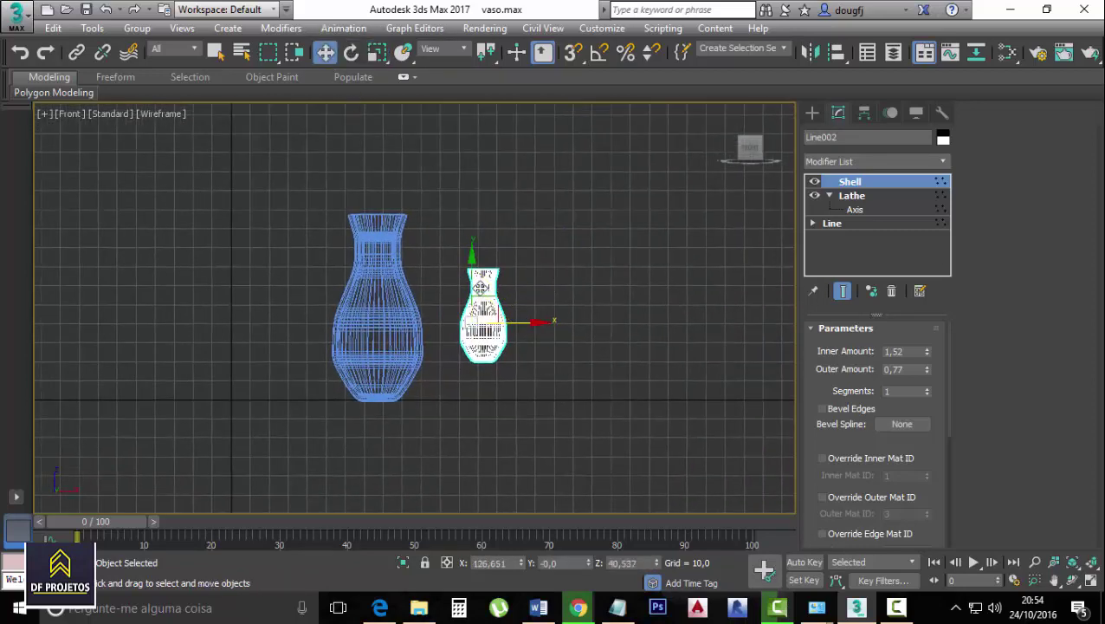
pyautogui.moveTo(472, 277); pyautogui.dragTo(476, 314)
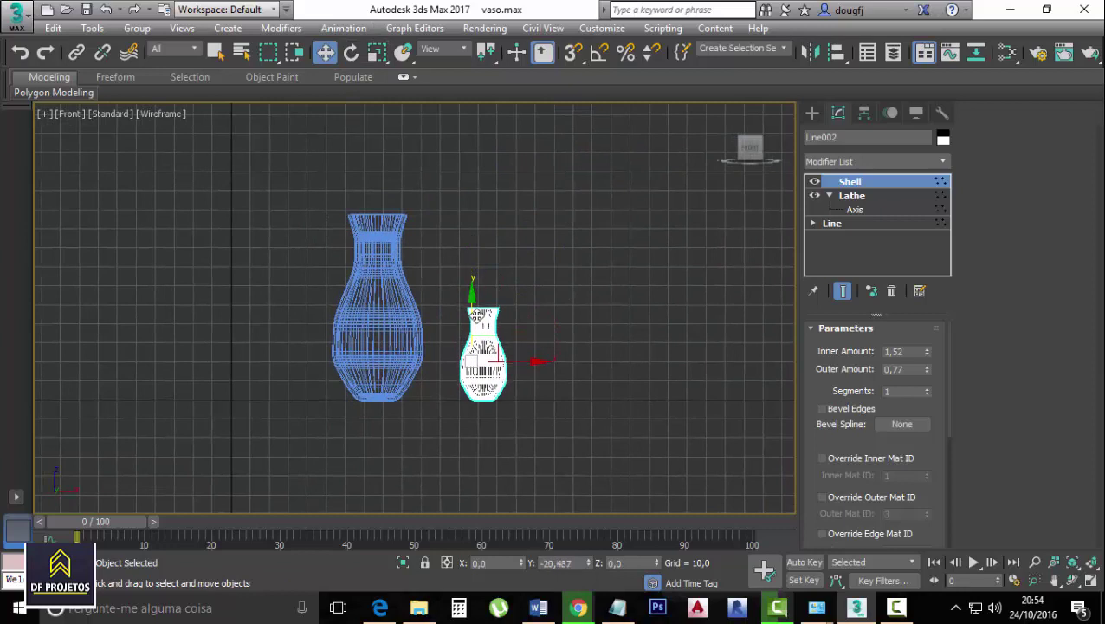
pyautogui.click(576, 297)
pyautogui.click(511, 357)
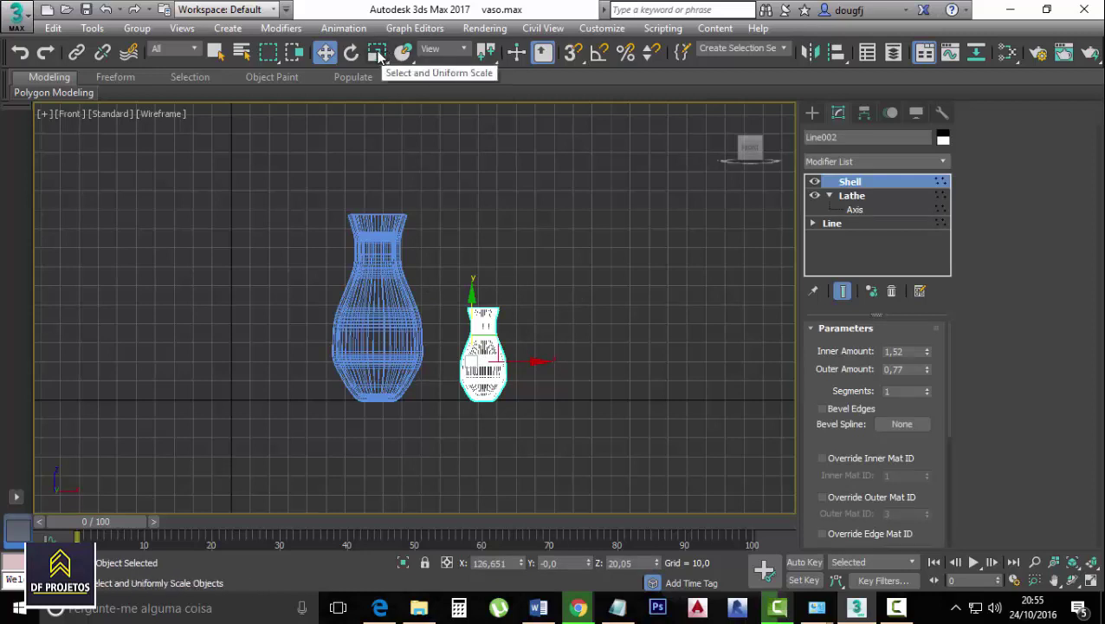
# Clone the small vase, enlarge it, and stretch it into a tall slender vase on the ground line
pyautogui.keyDown('shift'); pyautogui.moveTo(516, 364); pyautogui.dragTo(595, 354); pyautogui.keyUp('shift')
pyautogui.click(556, 373)
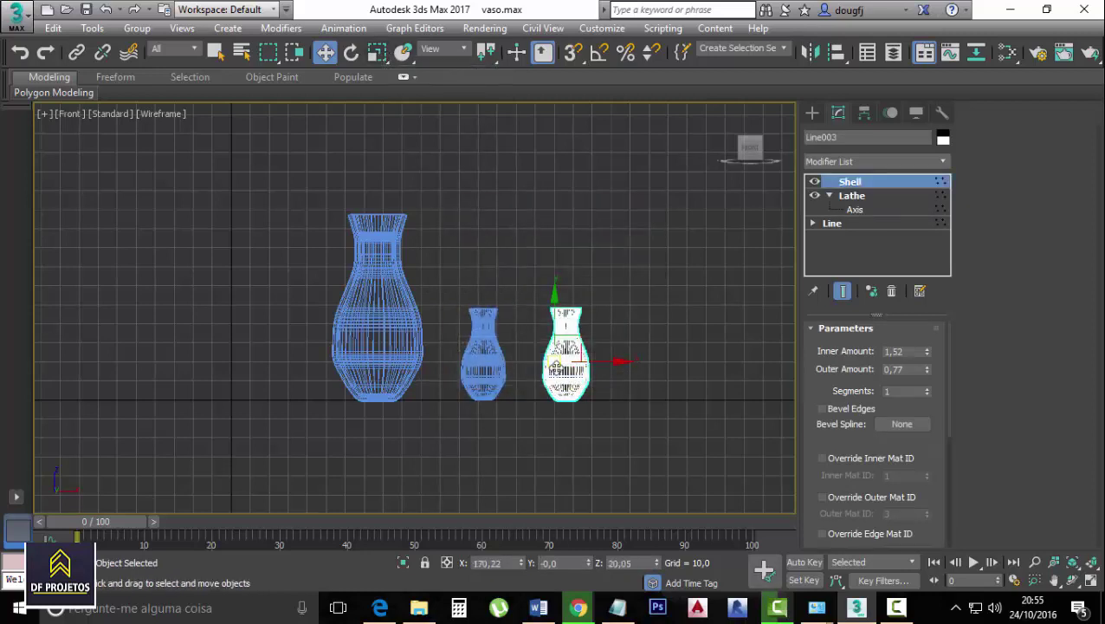
pyautogui.click(375, 54)
pyautogui.moveTo(565, 347); pyautogui.dragTo(575, 303)
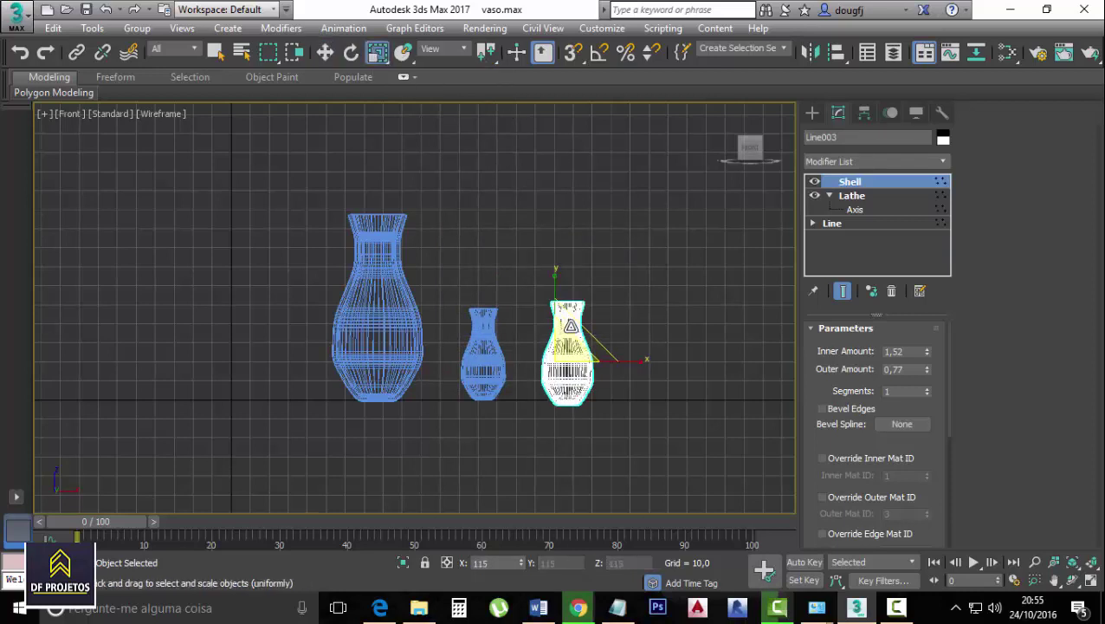
pyautogui.click(326, 53)
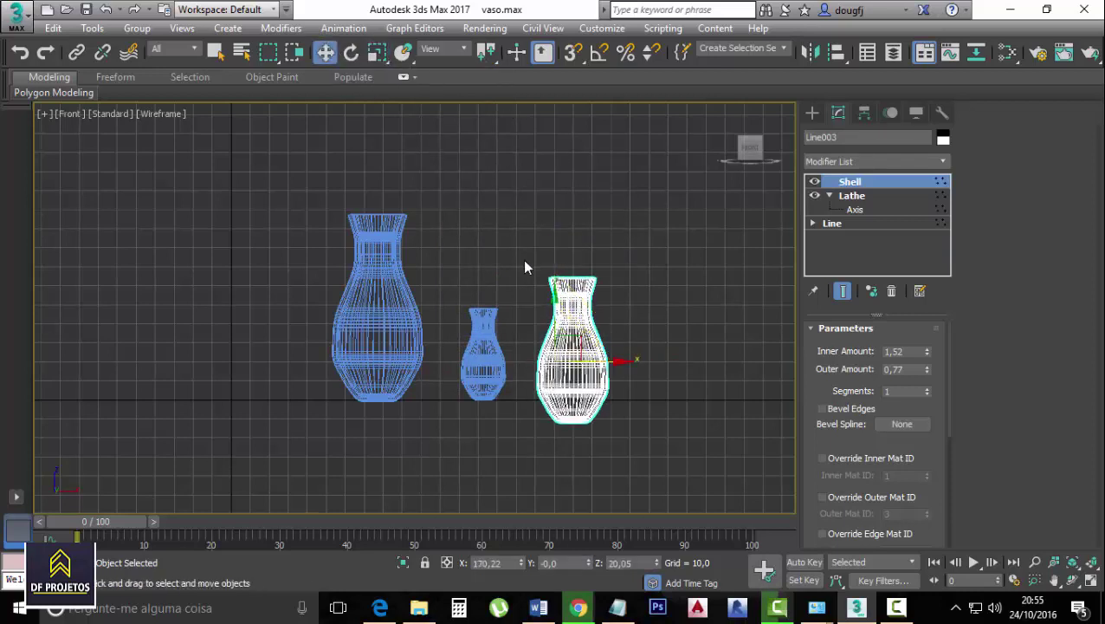
pyautogui.moveTo(559, 305); pyautogui.dragTo(555, 283)
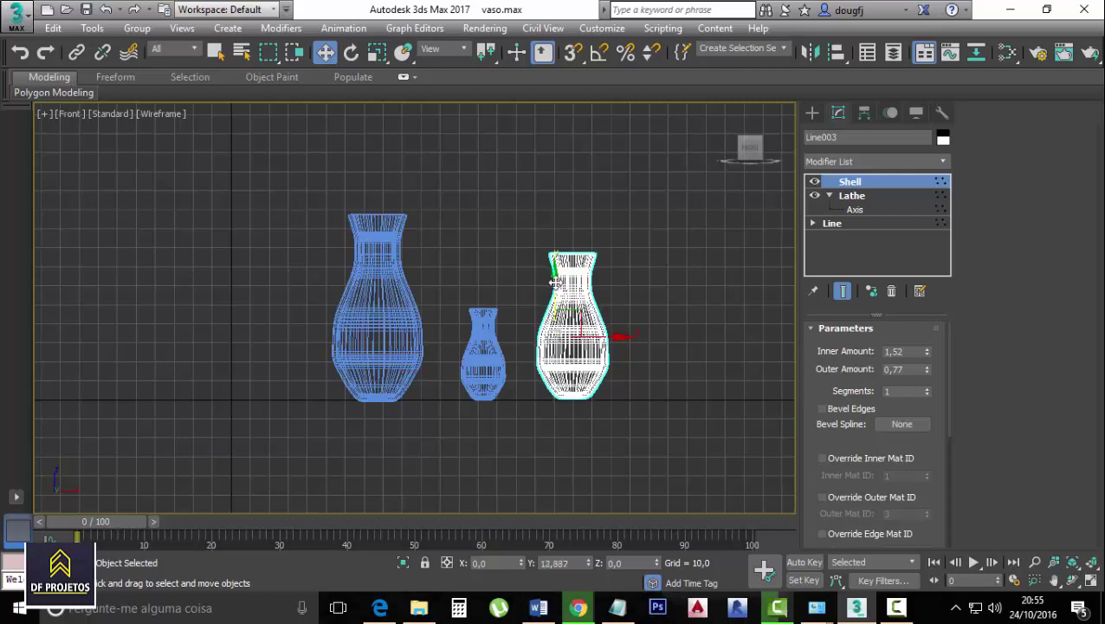
pyautogui.click(377, 52)
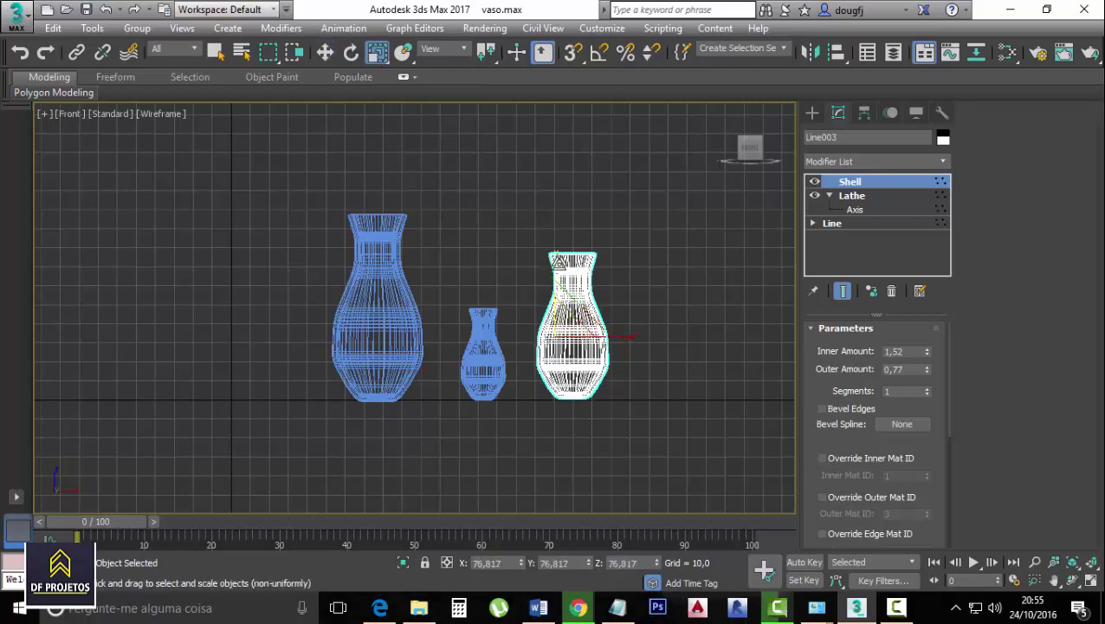
pyautogui.moveTo(553, 268)
pyautogui.mouseDown()
pyautogui.moveTo(551, 206)
pyautogui.moveTo(433, 101)
pyautogui.mouseUp()
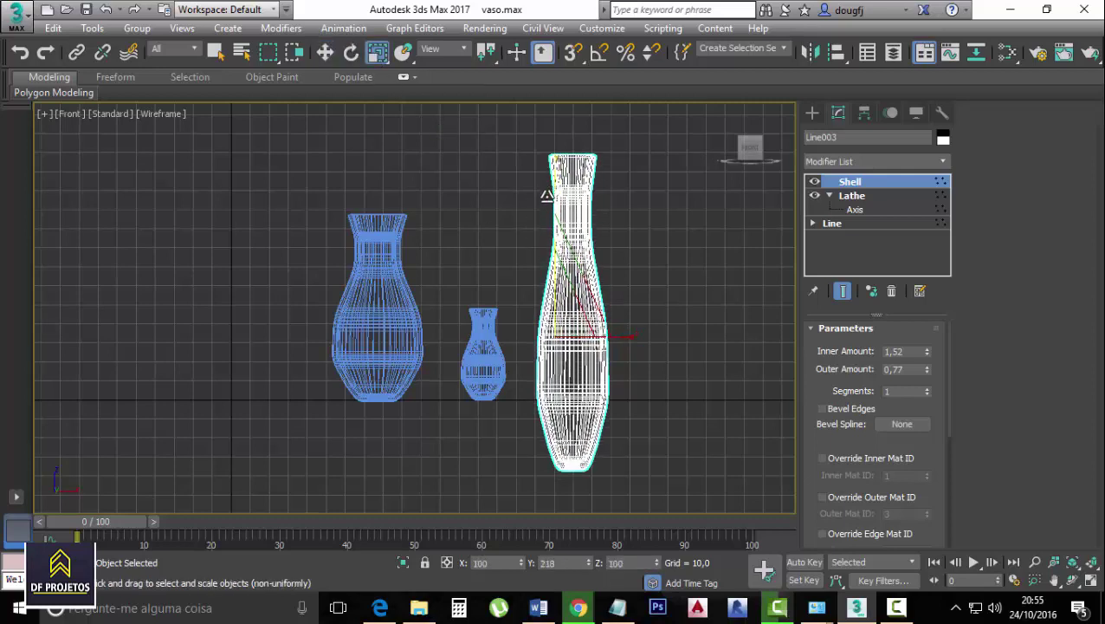
pyautogui.click(326, 53)
pyautogui.moveTo(555, 275); pyautogui.dragTo(555, 208)
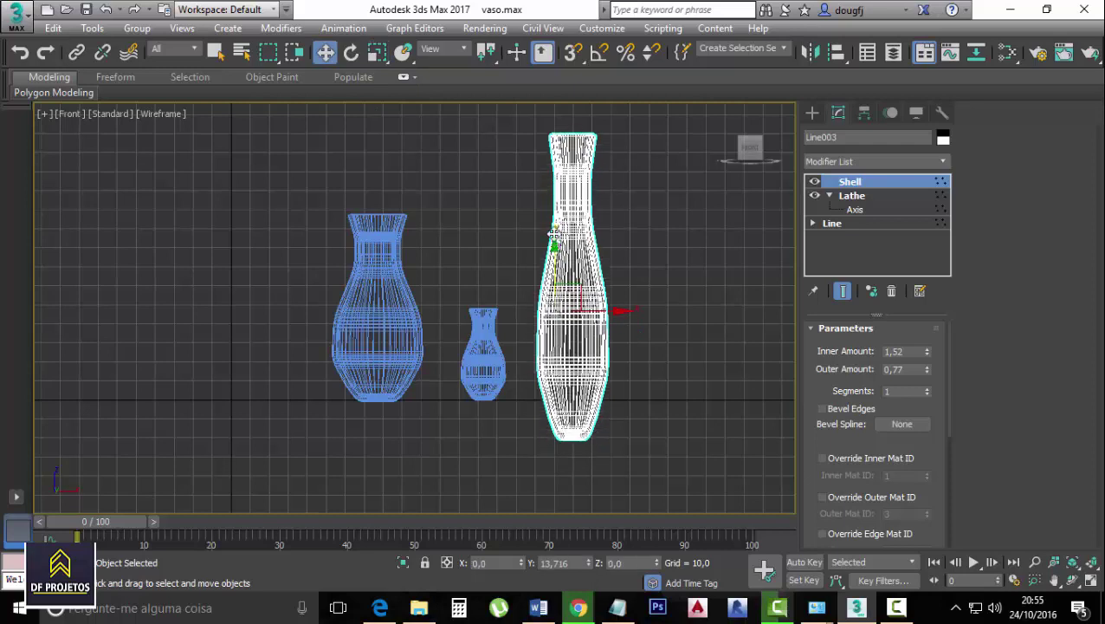
pyautogui.click(646, 330)
pyautogui.moveTo(751, 149)
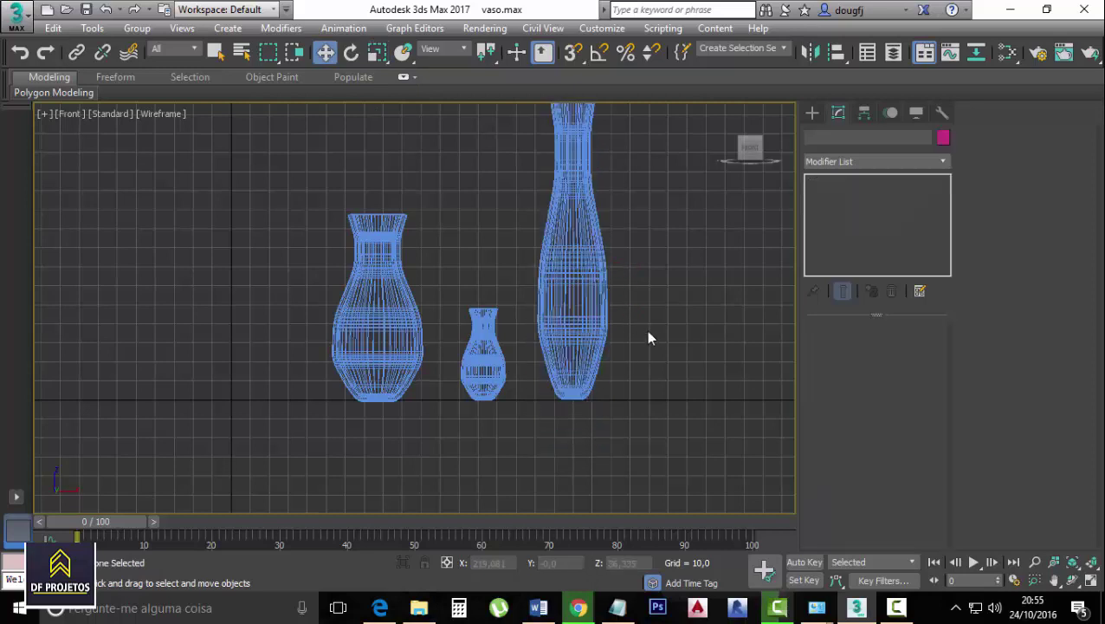
# In Top view, move the tall vase left toward the other two
pyautogui.press('t')
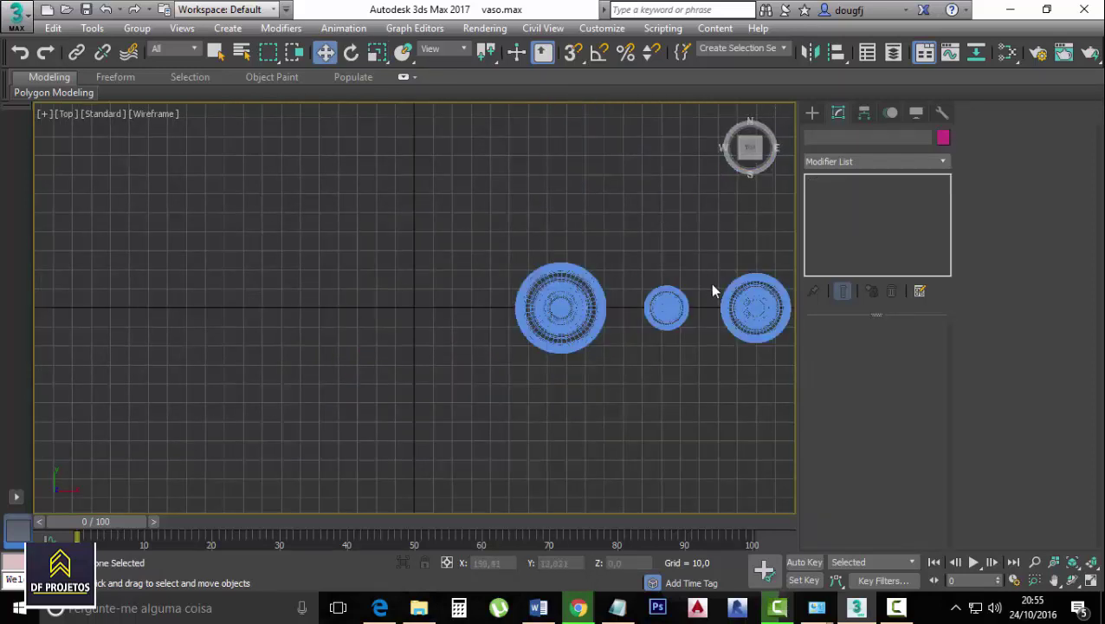
pyautogui.moveTo(710, 282); pyautogui.dragTo(660, 280, button='middle')
pyautogui.click(661, 280)
pyautogui.click(661, 280)
pyautogui.moveTo(656, 247); pyautogui.dragTo(651, 184)
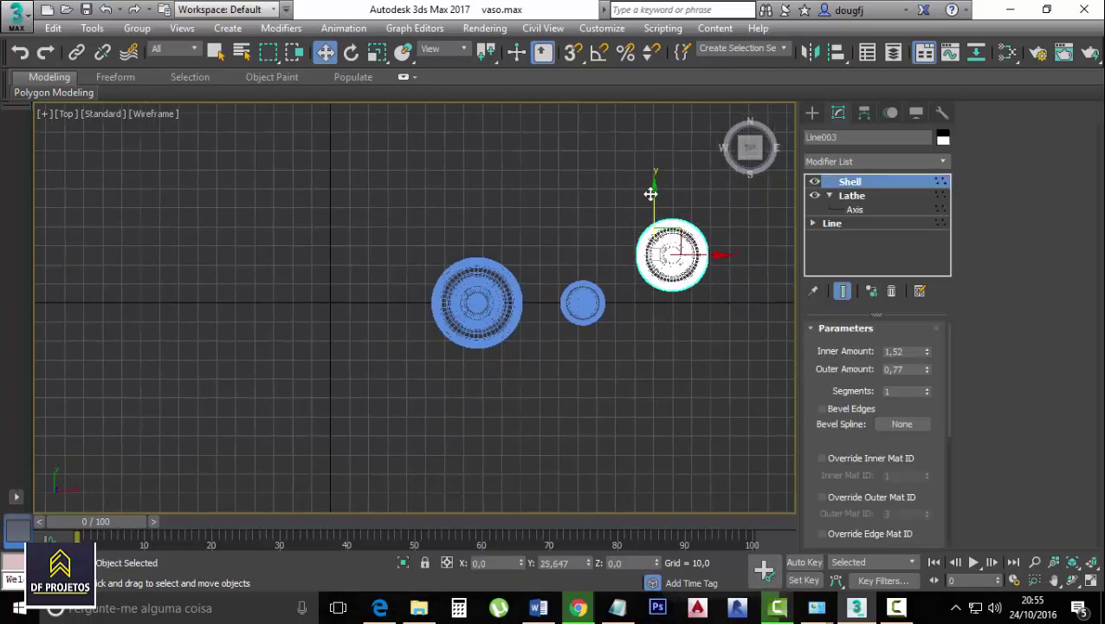
pyautogui.moveTo(689, 241)
pyautogui.mouseDown()
pyautogui.moveTo(580, 227)
pyautogui.moveTo(570, 294)
pyautogui.mouseUp()
# Reposition the small and large vases so all three touch in a tight cluster
pyautogui.click(595, 303)
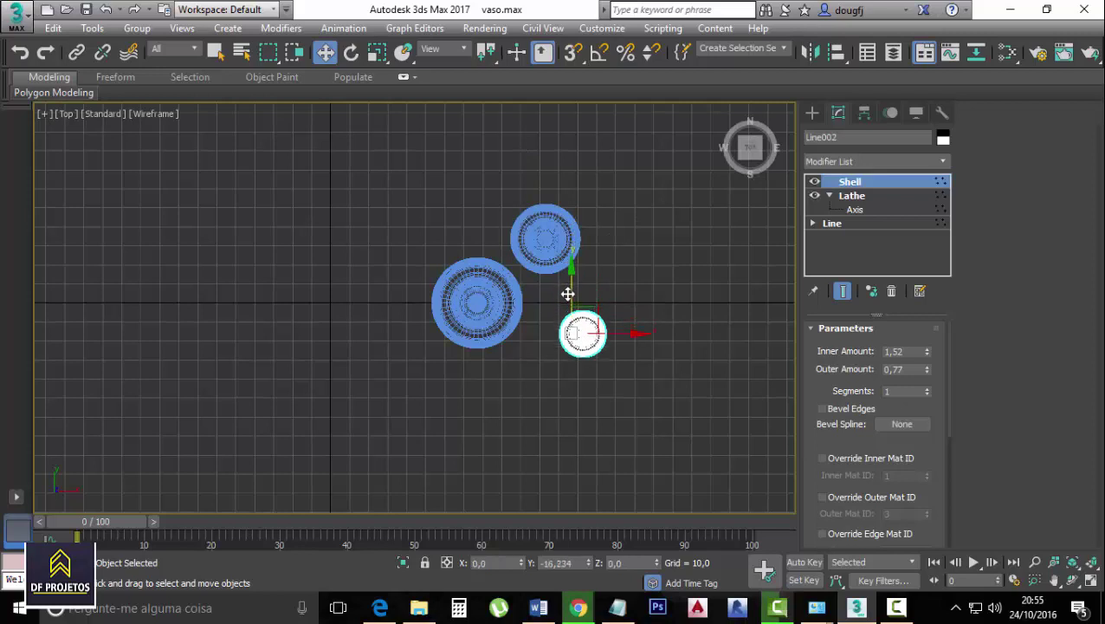
pyautogui.click(505, 271)
pyautogui.moveTo(505, 271)
pyautogui.mouseDown()
pyautogui.moveTo(687, 271)
pyautogui.moveTo(637, 267)
pyautogui.moveTo(610, 218)
pyautogui.mouseUp()
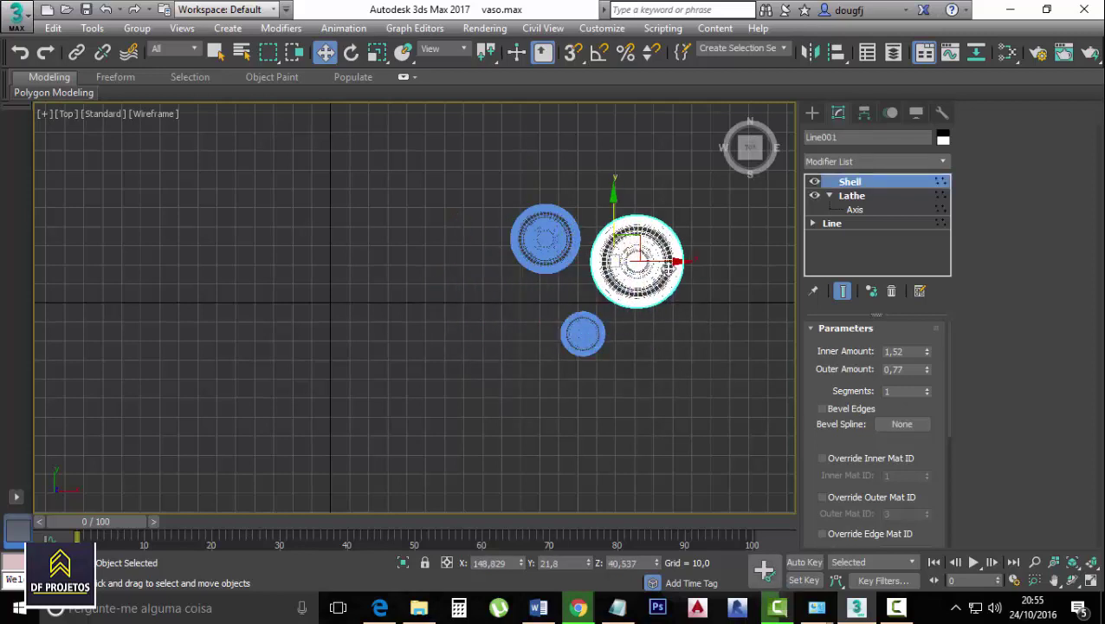
pyautogui.moveTo(667, 267); pyautogui.dragTo(660, 267)
pyautogui.click(596, 327)
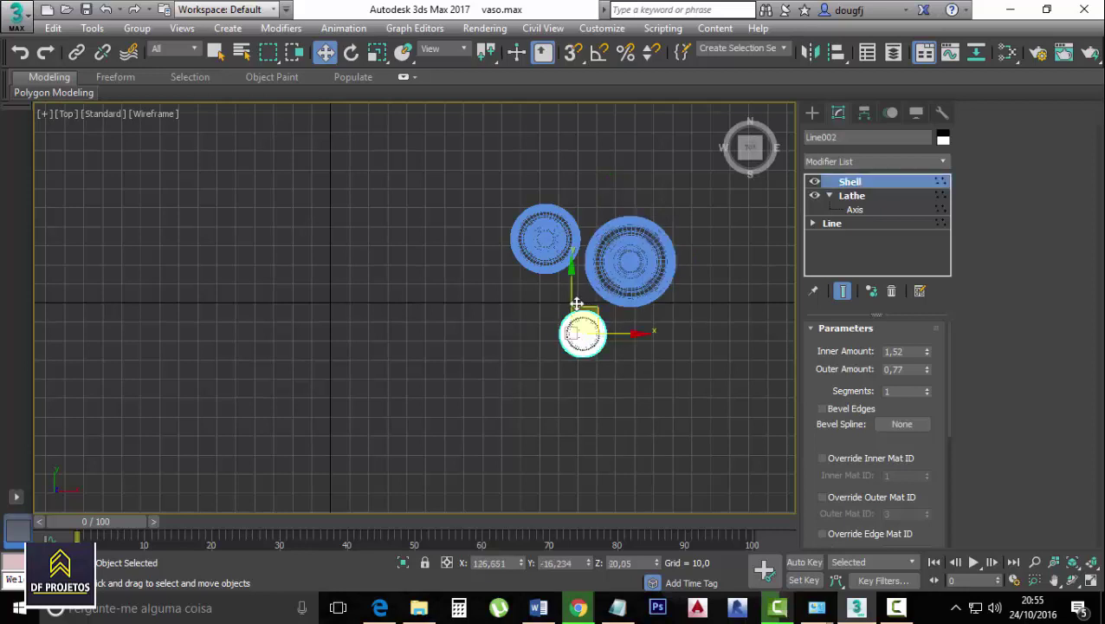
pyautogui.moveTo(577, 303)
pyautogui.mouseDown()
pyautogui.moveTo(565, 271)
pyautogui.moveTo(565, 281)
pyautogui.mouseUp()
pyautogui.moveTo(612, 313); pyautogui.dragTo(598, 312)
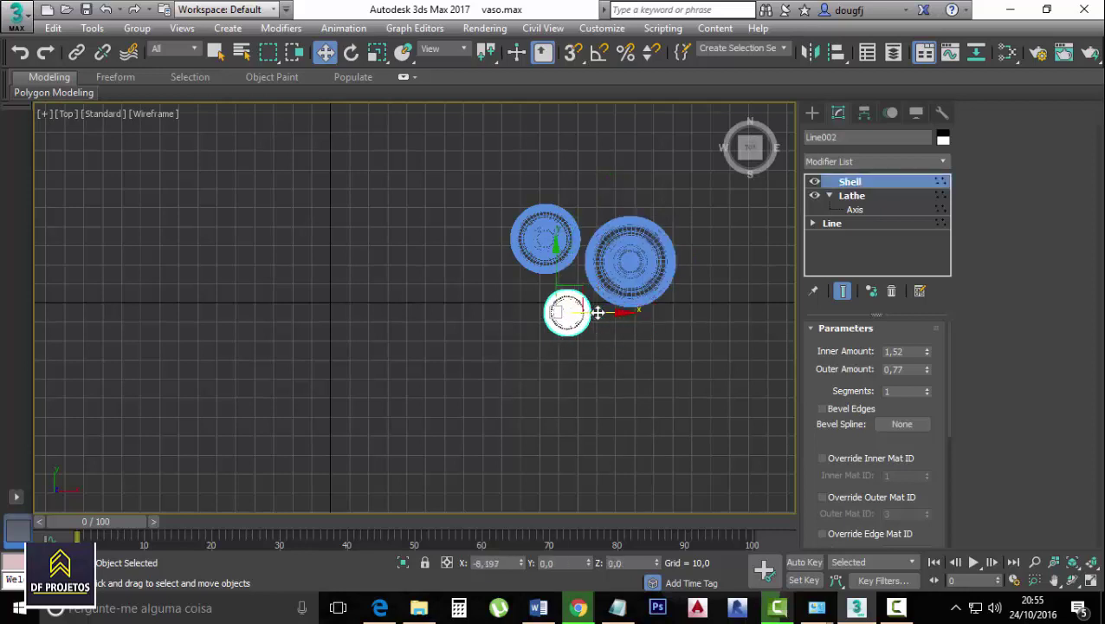
pyautogui.moveTo(552, 263); pyautogui.dragTo(557, 251)
pyautogui.moveTo(601, 296); pyautogui.dragTo(597, 295)
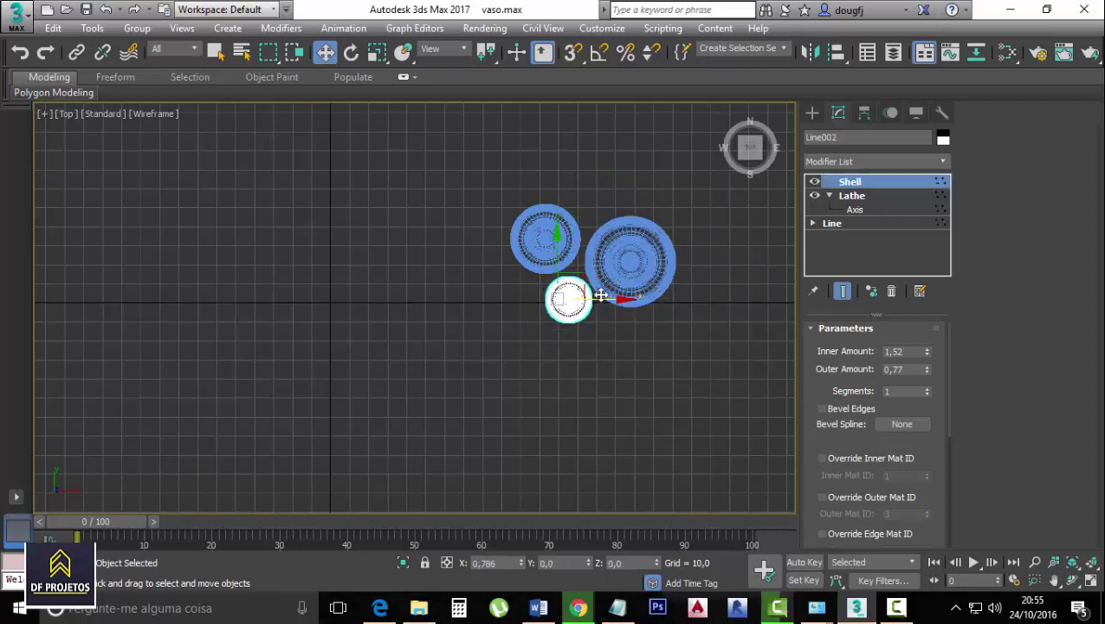
# Check the large vase's placement and pan the view over the clustered vases
pyautogui.click(618, 178)
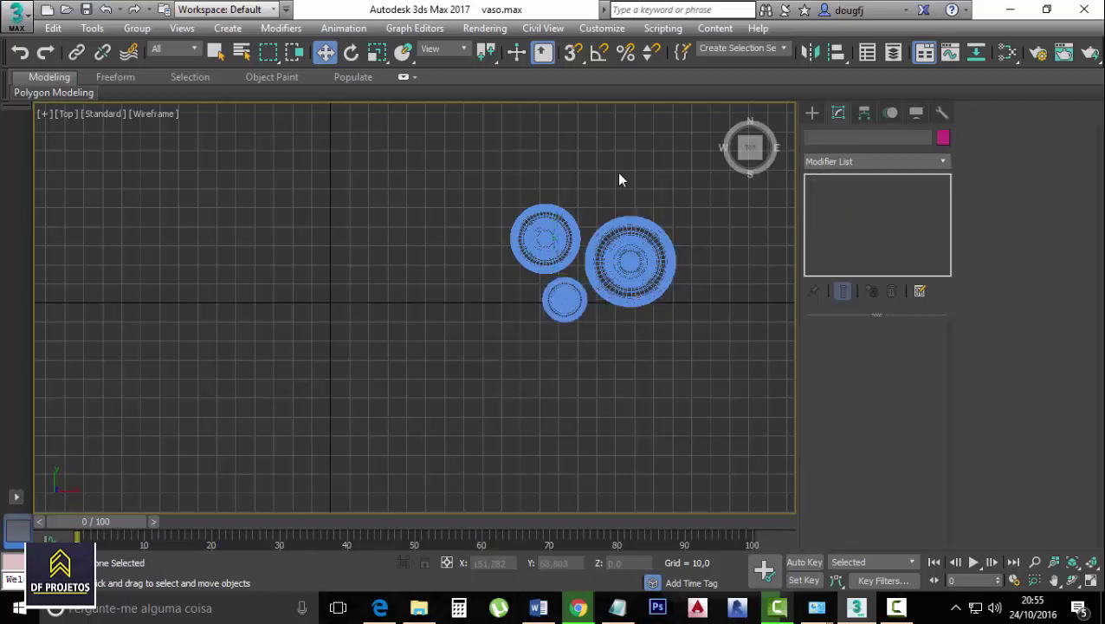
pyautogui.click(628, 247)
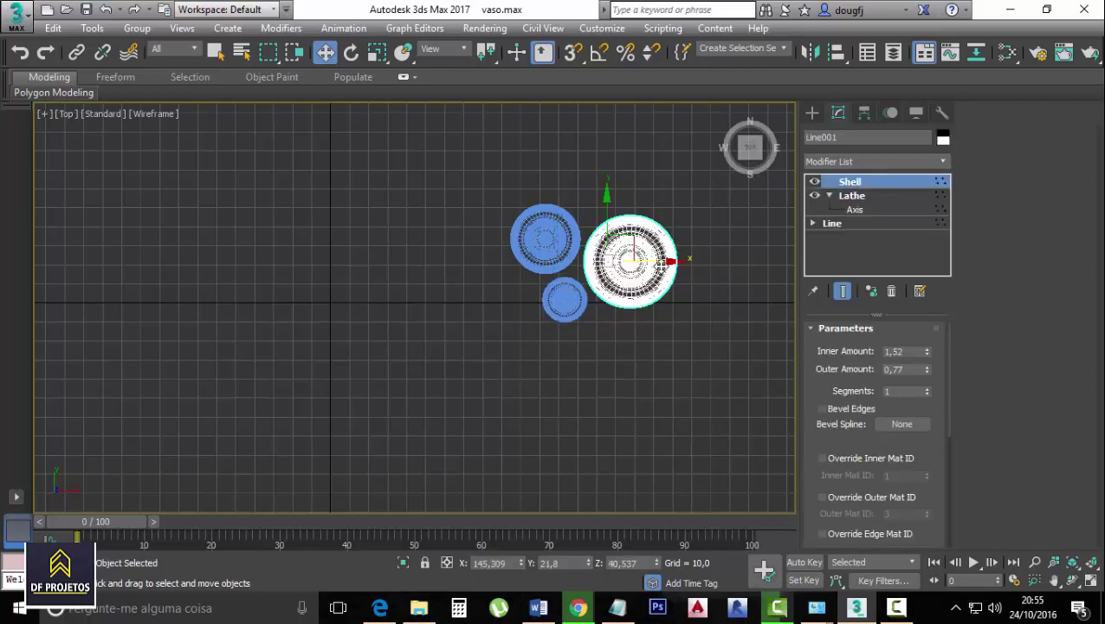
pyautogui.click(680, 165)
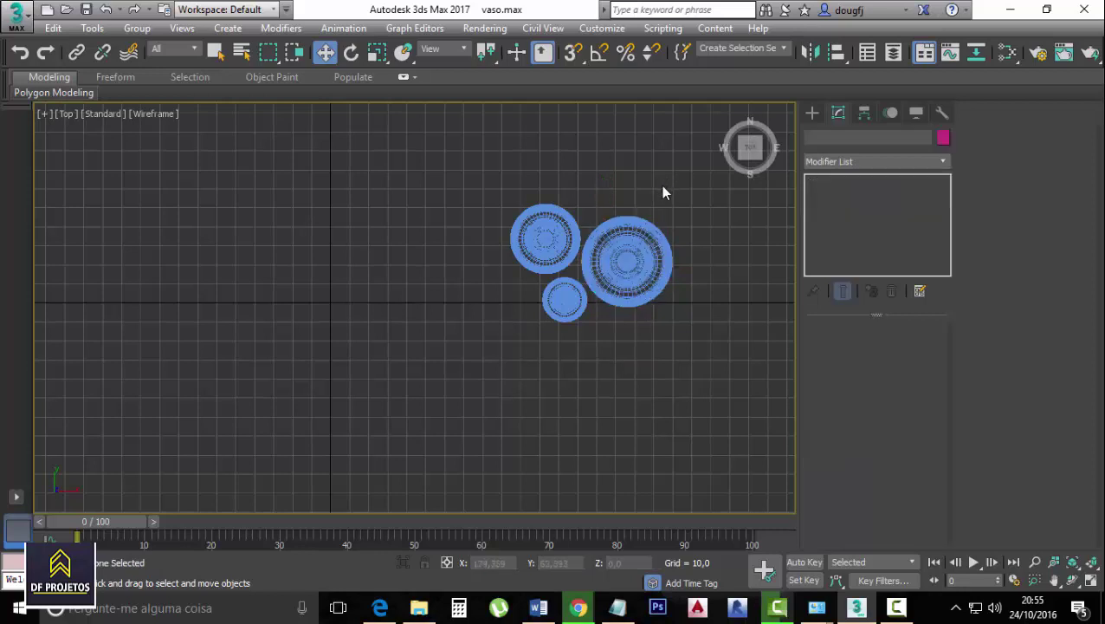
pyautogui.scroll(-2, 661, 185)
pyautogui.moveTo(642, 217); pyautogui.dragTo(575, 257, button='middle')
# Add a TurboSmooth modifier to the right vase, between its Lathe and Shell
pyautogui.press('p')
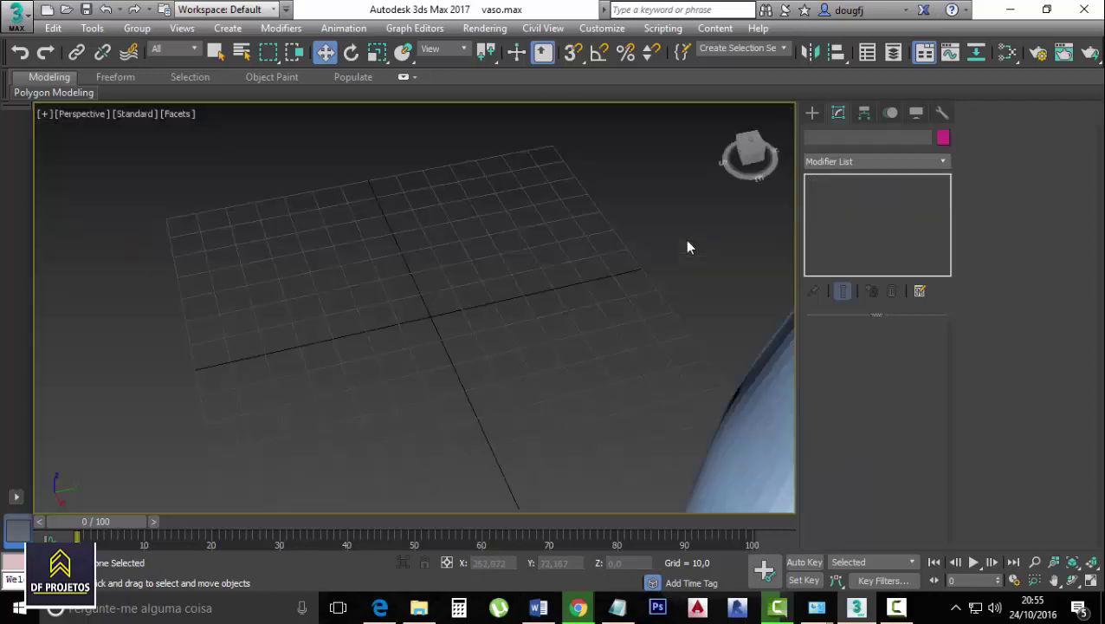
pyautogui.scroll(-4, 679, 257)
pyautogui.scroll(2, 630, 291)
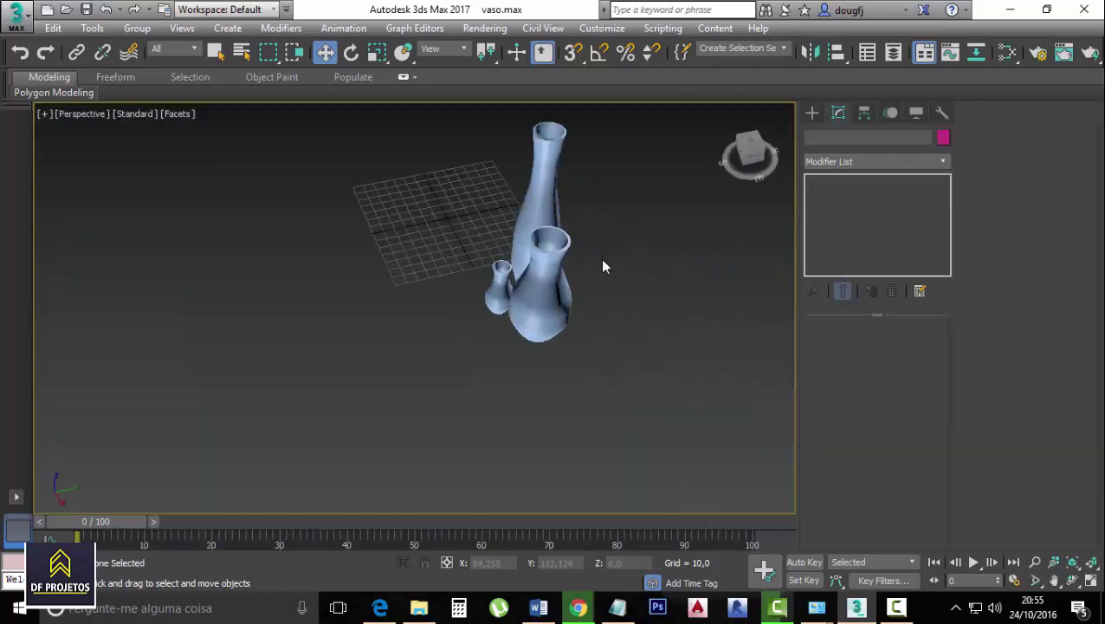
pyautogui.moveTo(588, 339)
pyautogui.keyDown('alt'); pyautogui.mouseDown(button='middle')
pyautogui.moveTo(594, 323)
pyautogui.moveTo(656, 316)
pyautogui.moveTo(634, 343)
pyautogui.moveTo(633, 326)
pyautogui.moveTo(667, 321)
pyautogui.moveTo(745, 264)
pyautogui.moveTo(722, 229)
pyautogui.mouseUp(button='middle'); pyautogui.keyUp('alt')
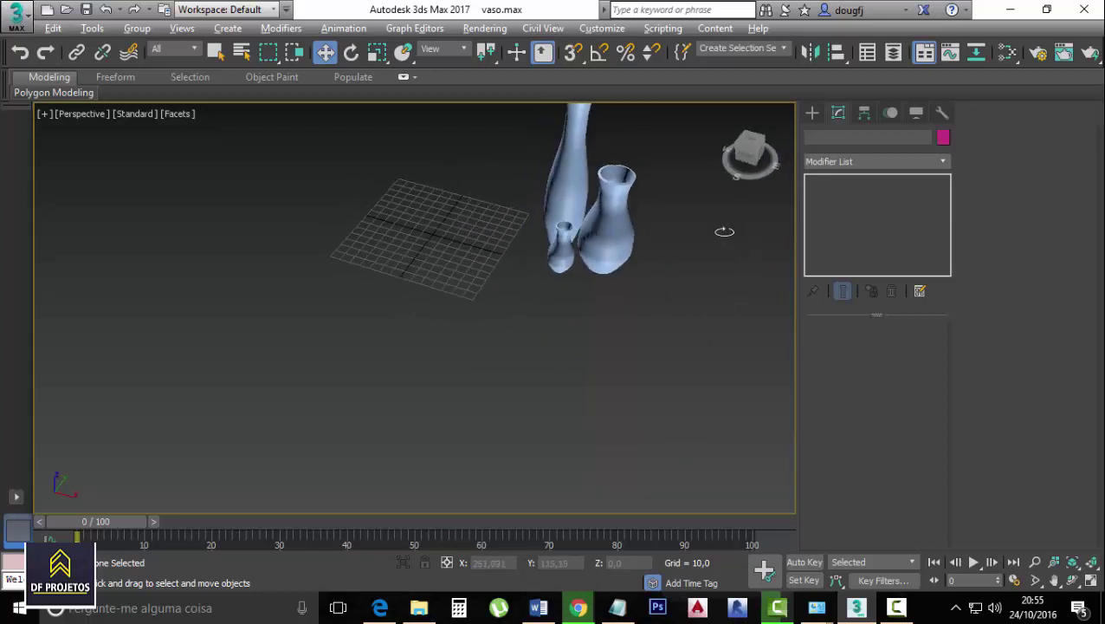
pyautogui.scroll(3, 639, 201)
pyautogui.click(613, 217)
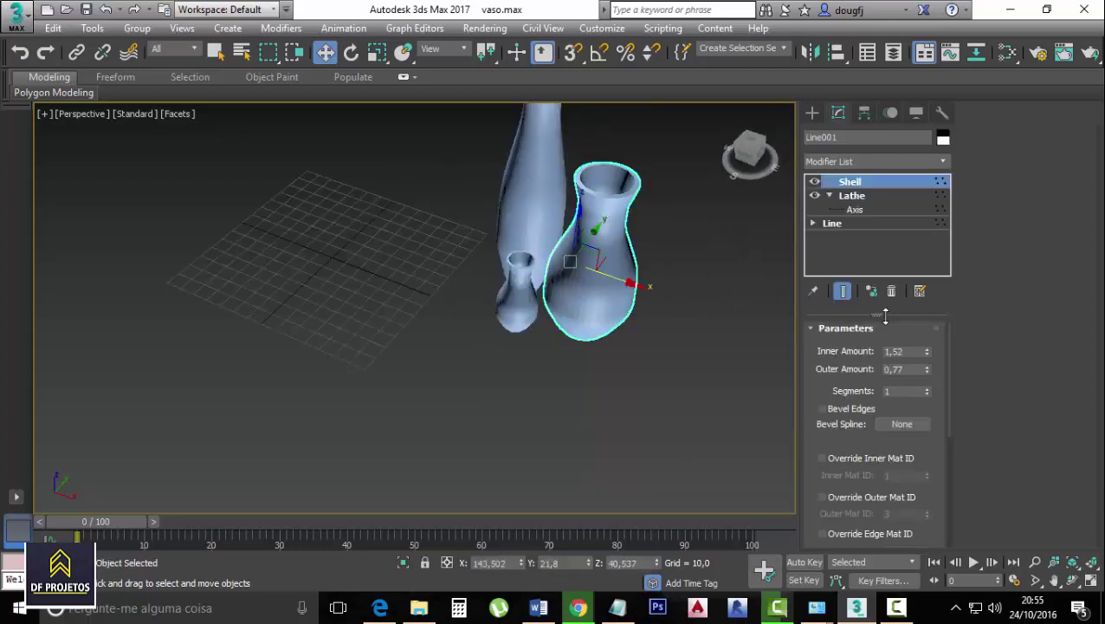
pyautogui.click(856, 209)
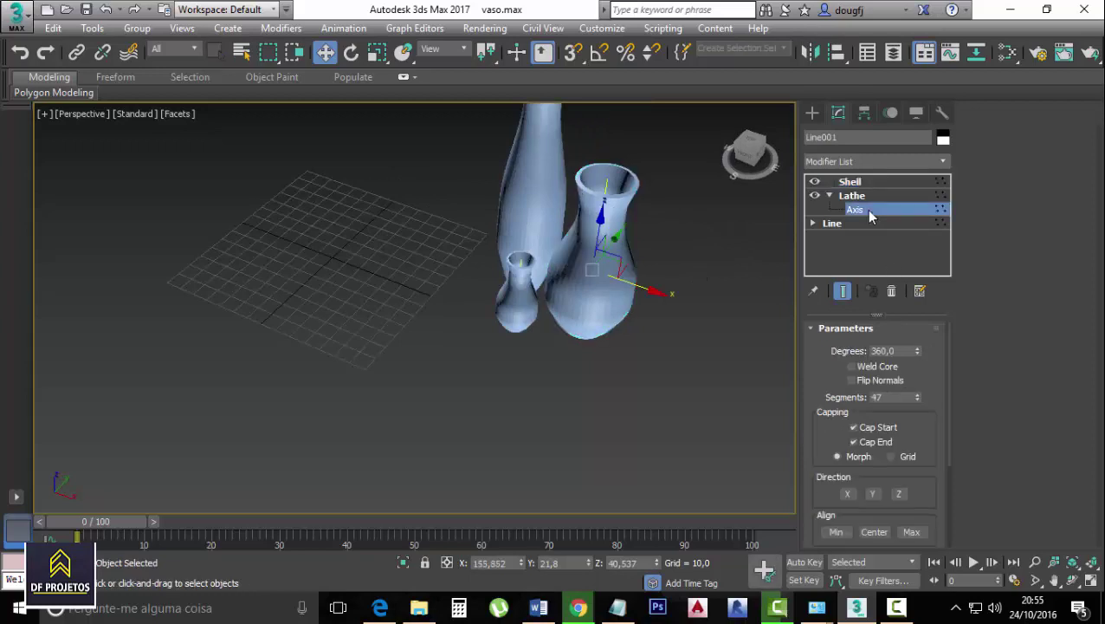
pyautogui.scroll(-3, 925, 394)
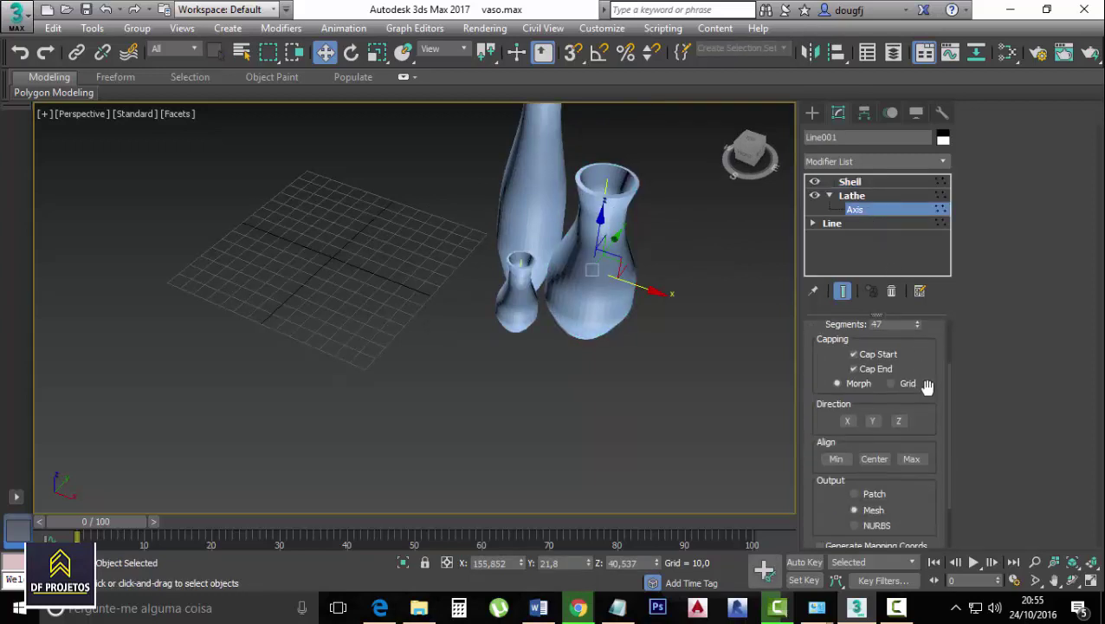
pyautogui.scroll(1, 927, 385)
pyautogui.scroll(2, 927, 385)
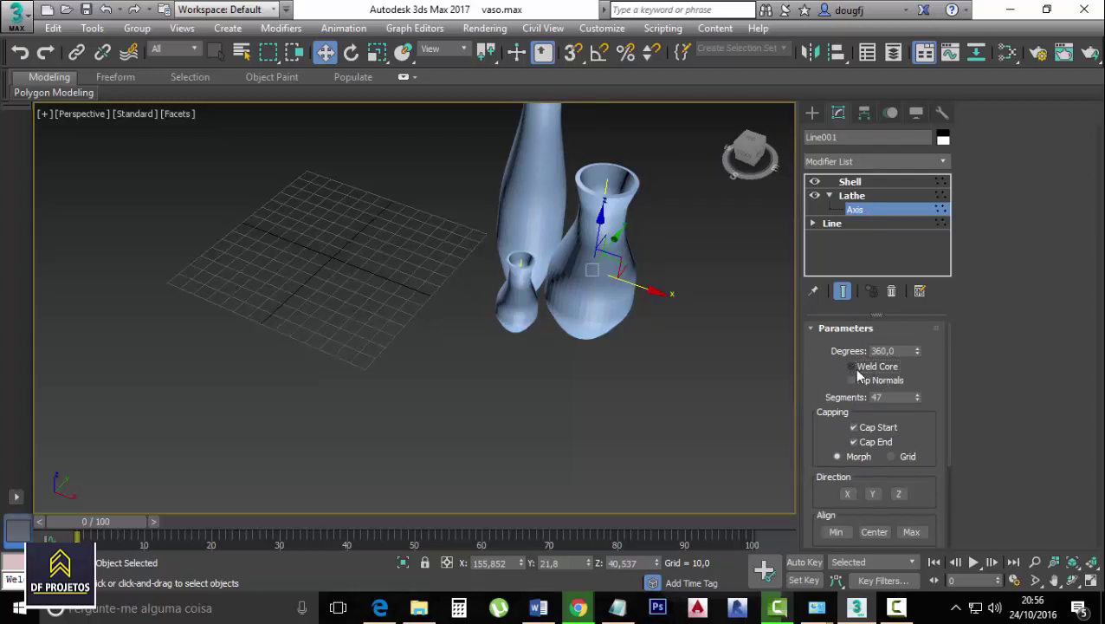
pyautogui.click(843, 161)
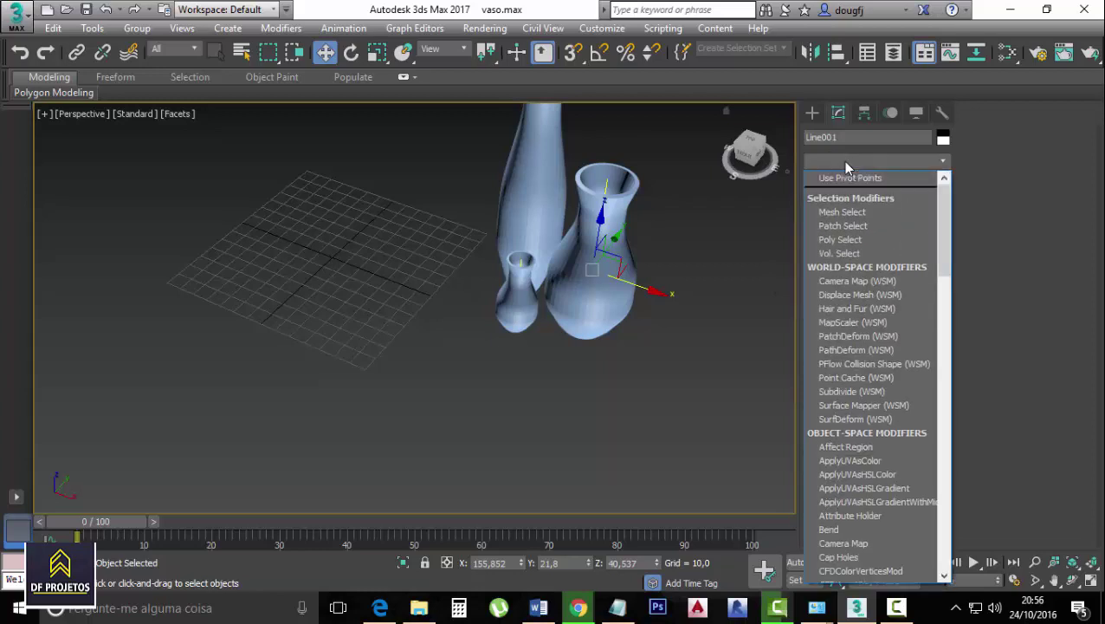
pyautogui.write('turbo')
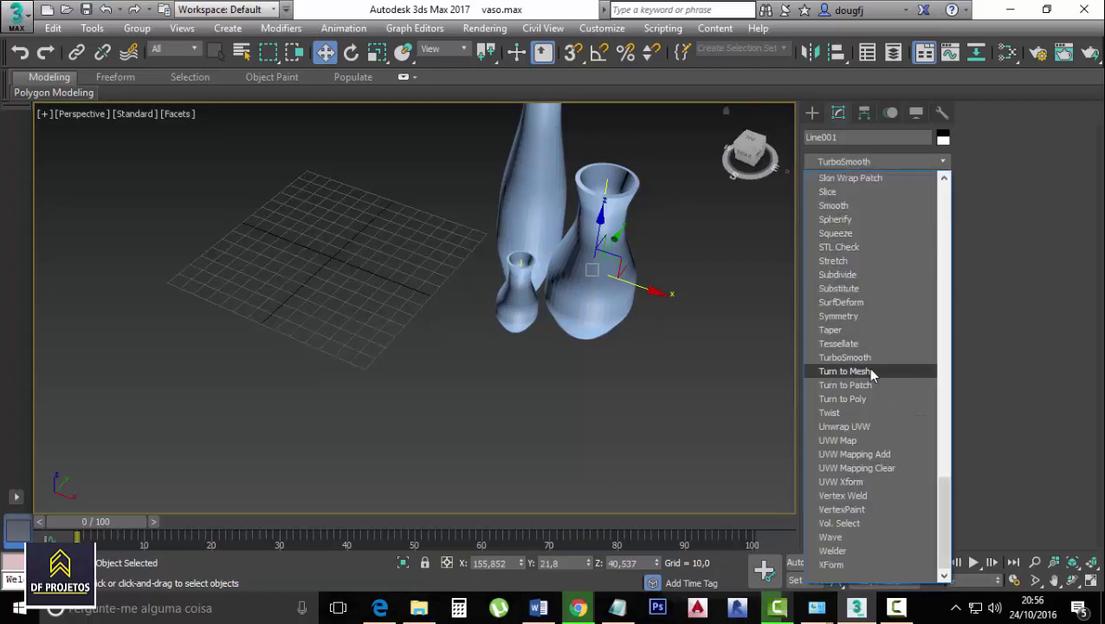
pyautogui.click(866, 356)
# Check that the right and tall vases' TurboSmooth uses 2 iterations
pyautogui.click(687, 327)
pyautogui.scroll(5, 687, 327)
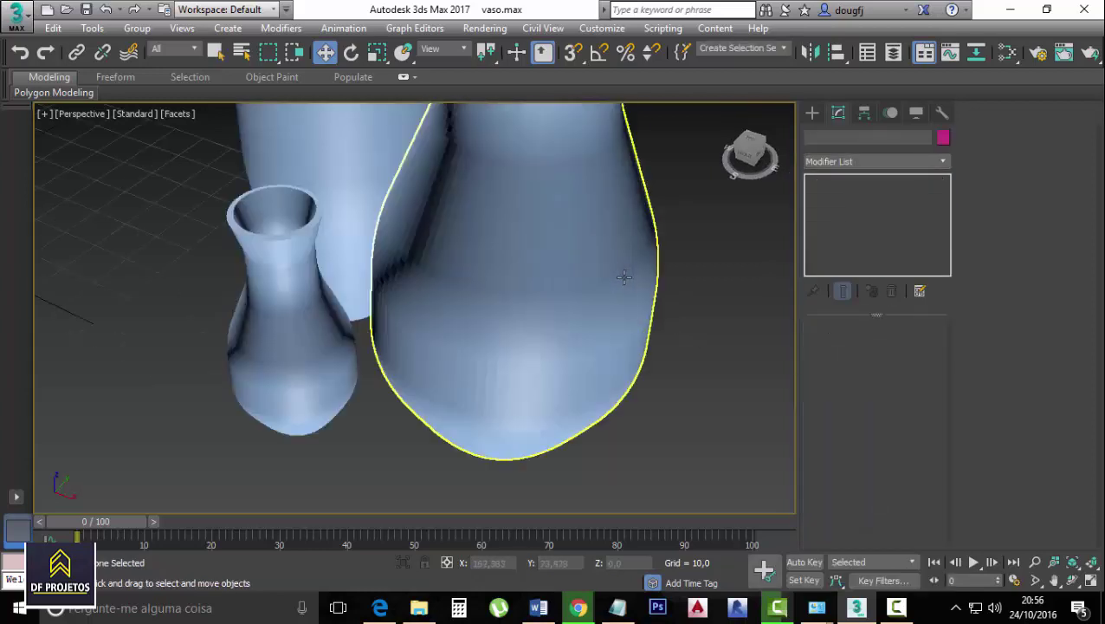
pyautogui.scroll(-5, 623, 275)
pyautogui.click(527, 211)
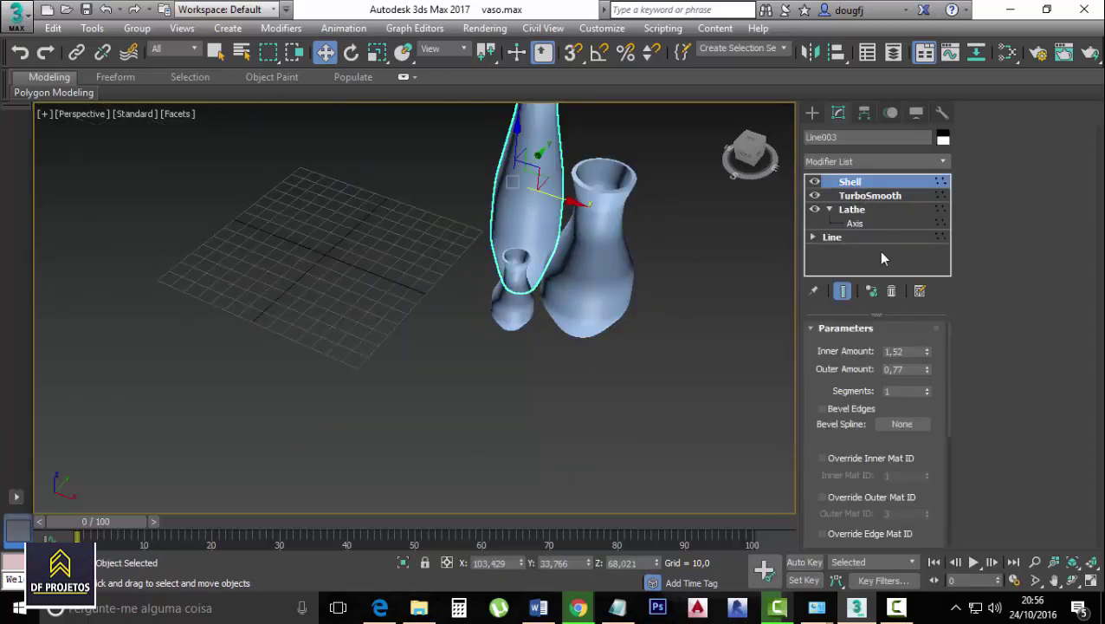
pyautogui.click(597, 286)
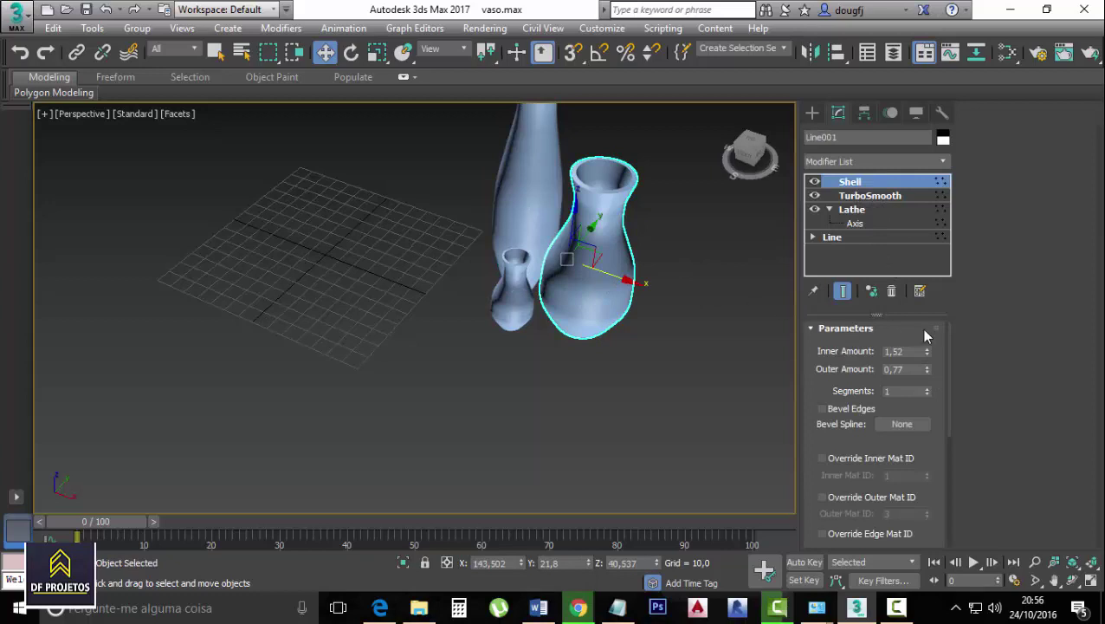
pyautogui.click(885, 197)
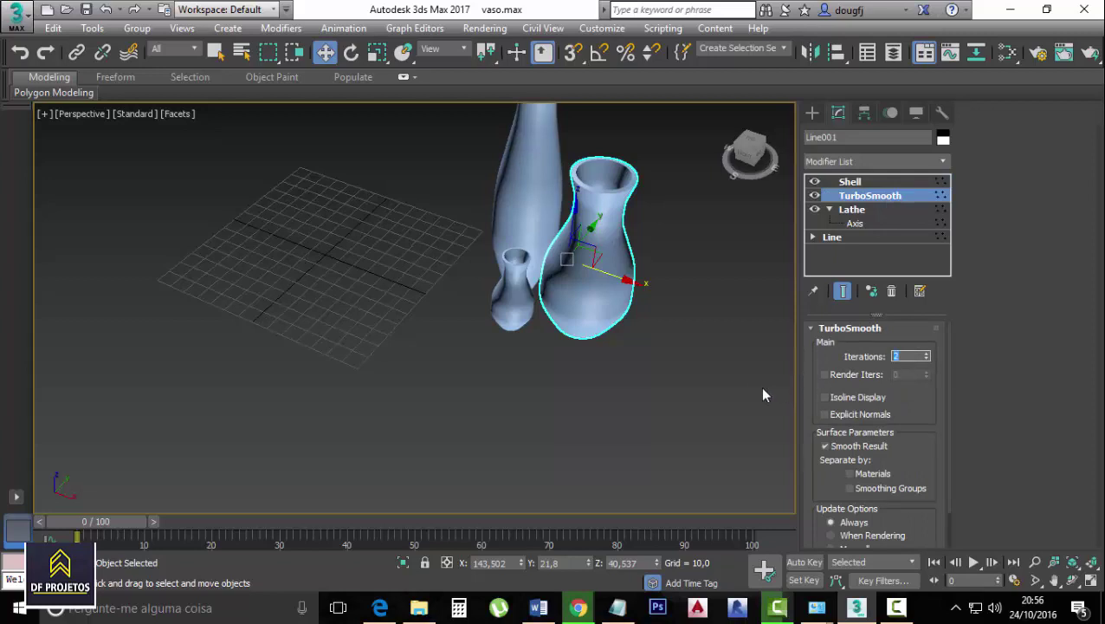
pyautogui.click(688, 347)
pyautogui.scroll(4, 581, 234)
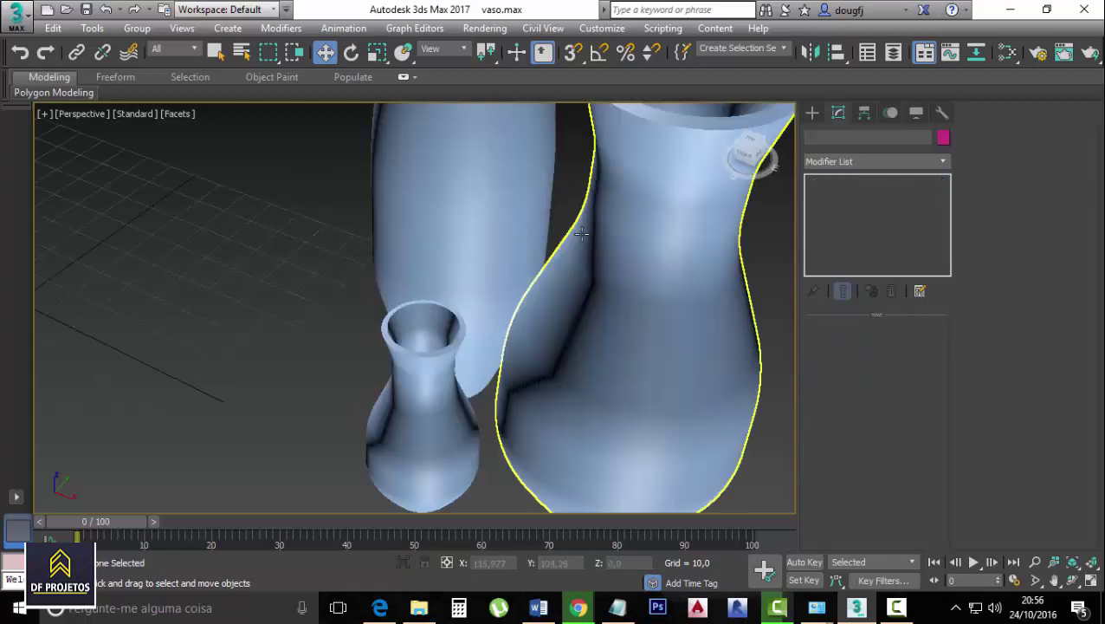
pyautogui.scroll(-3, 581, 234)
pyautogui.click(529, 198)
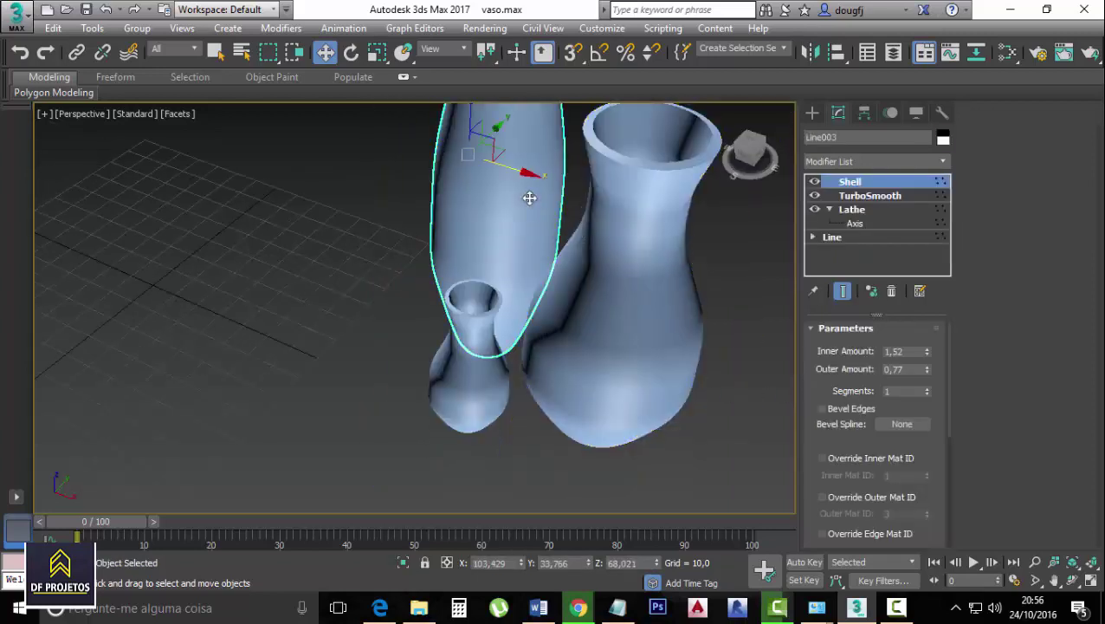
pyautogui.click(879, 195)
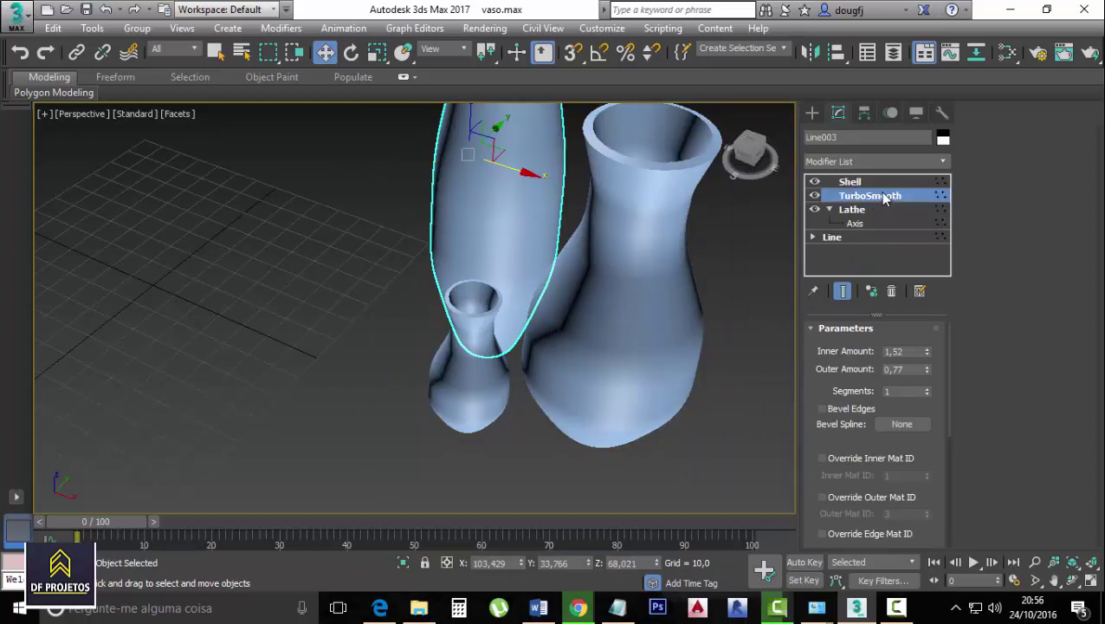
# Select each of the three vases in turn and pan to recentre them
pyautogui.click(647, 256)
pyautogui.click(496, 199)
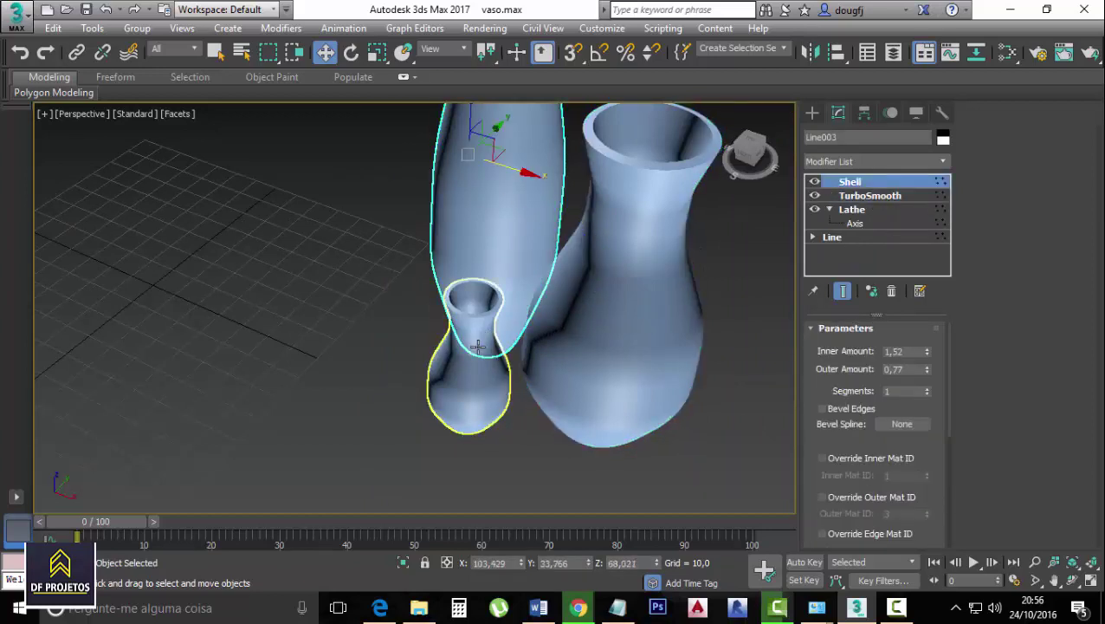
pyautogui.click(477, 346)
pyautogui.click(502, 216)
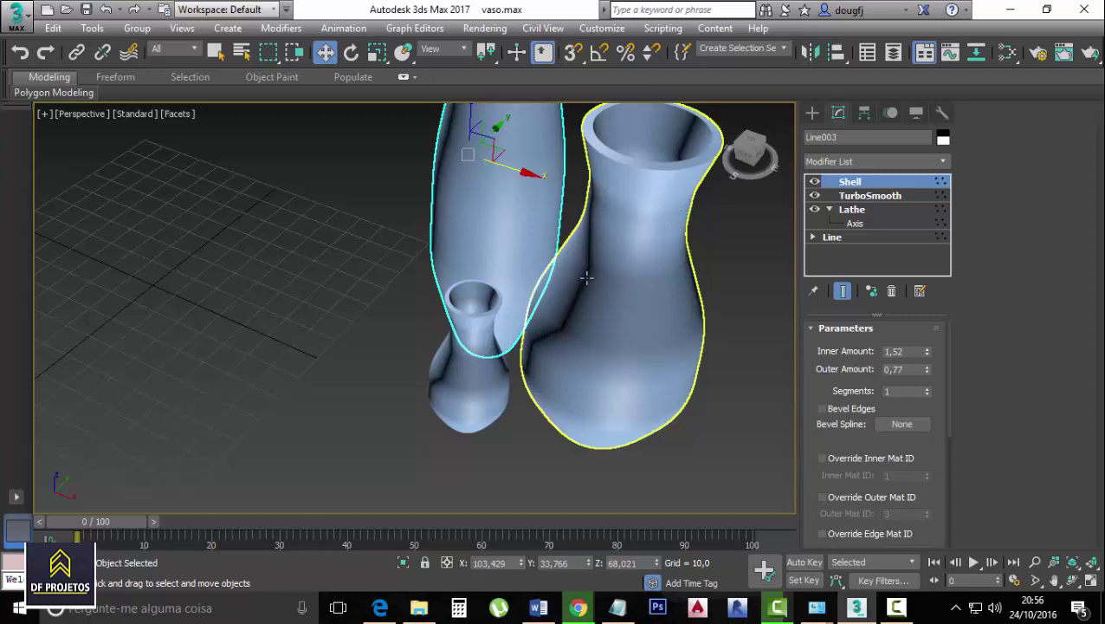
pyautogui.click(587, 277)
pyautogui.click(471, 385)
pyautogui.click(491, 227)
pyautogui.click(581, 296)
pyautogui.scroll(-3, 523, 407)
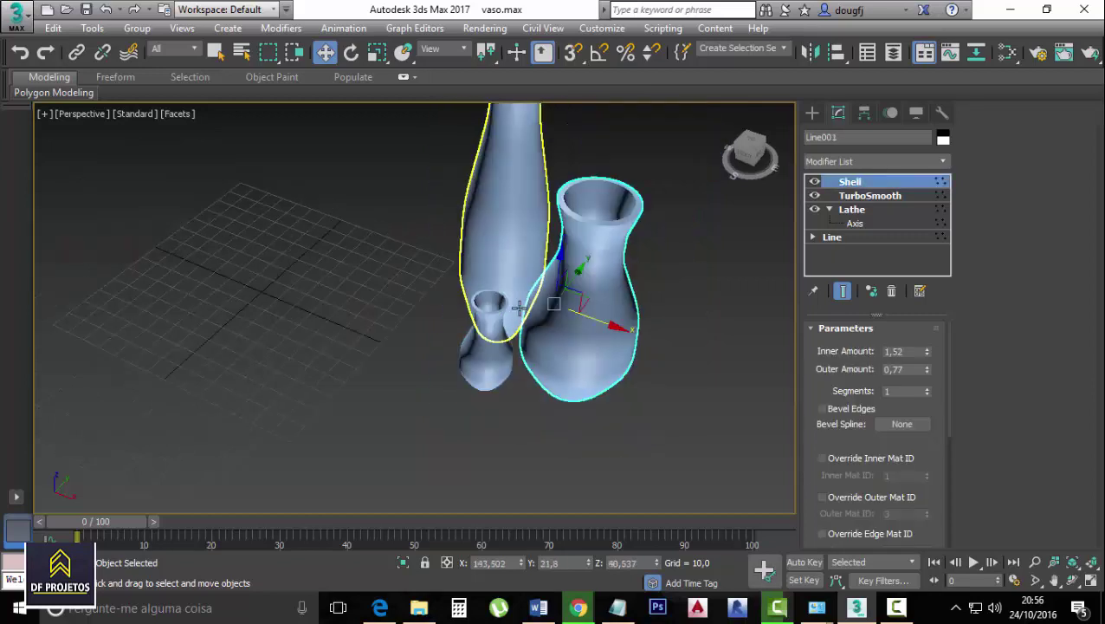
pyautogui.scroll(-2, 518, 305)
pyautogui.scroll(2, 518, 305)
pyautogui.scroll(2, 533, 299)
pyautogui.scroll(-4, 554, 288)
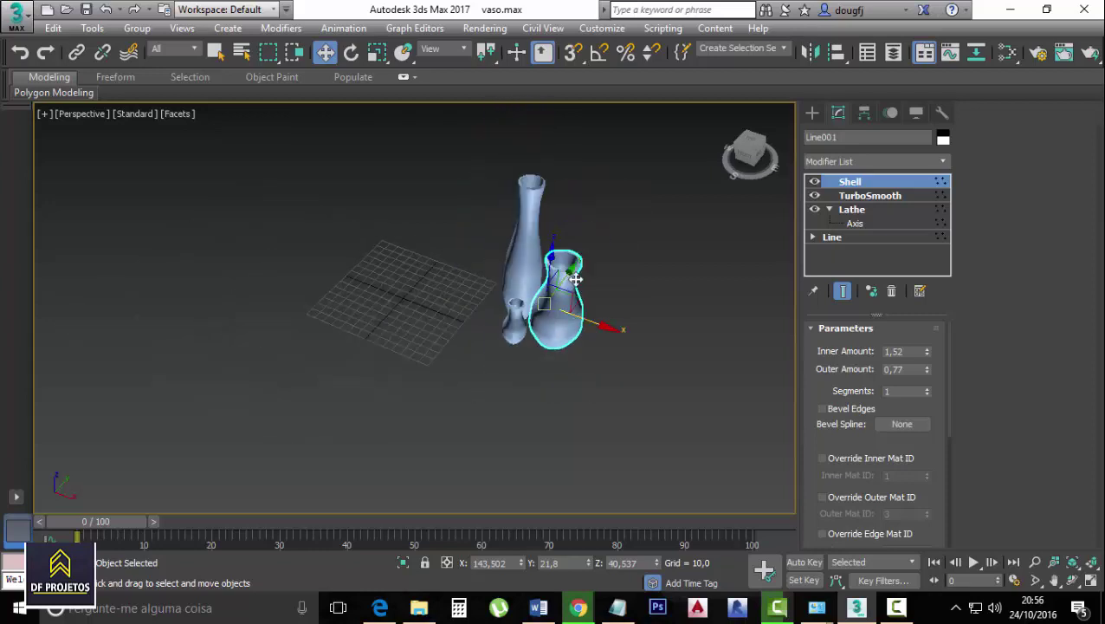
pyautogui.moveTo(642, 314)
pyautogui.mouseDown(button='middle')
pyautogui.moveTo(596, 305)
pyautogui.moveTo(523, 375)
pyautogui.moveTo(653, 317)
pyautogui.moveTo(642, 267)
pyautogui.moveTo(616, 336)
pyautogui.moveTo(496, 326)
pyautogui.moveTo(587, 335)
pyautogui.moveTo(617, 297)
pyautogui.moveTo(590, 217)
pyautogui.moveTo(545, 369)
pyautogui.moveTo(597, 346)
pyautogui.moveTo(467, 318)
pyautogui.mouseUp(button='middle')
pyautogui.scroll(2, 467, 318)
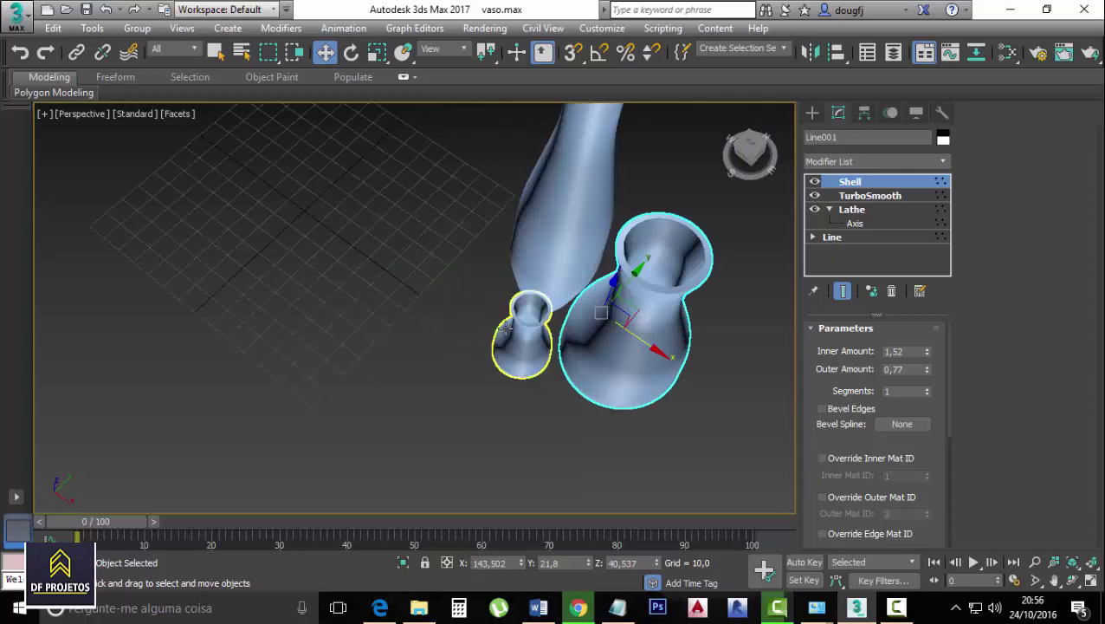
pyautogui.scroll(-4, 589, 353)
# Draw Box001, a flat 302,462 × 167,384 × 14,435 slab, beneath the vases and view it from the front
pyautogui.click(128, 115)
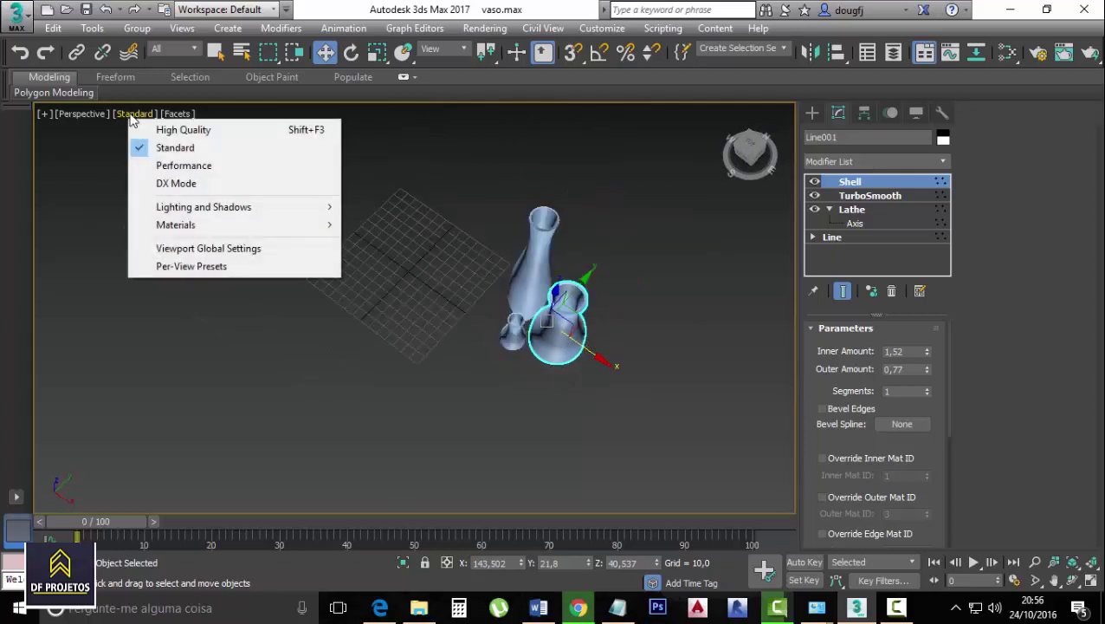
pyautogui.click(652, 308)
pyautogui.click(652, 309)
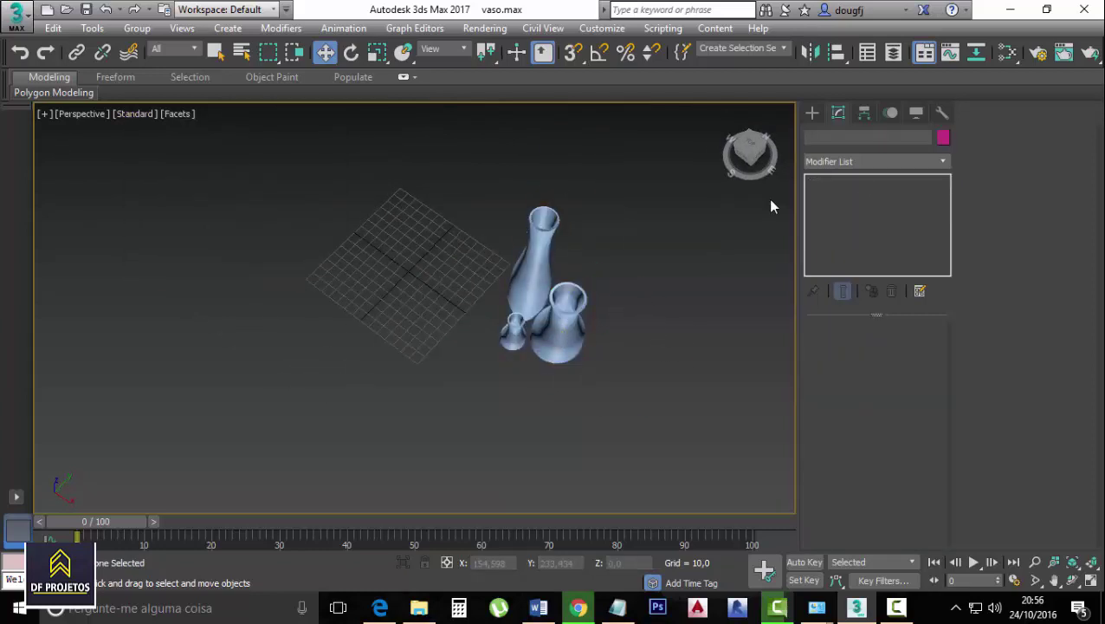
pyautogui.click(813, 112)
pyautogui.click(833, 136)
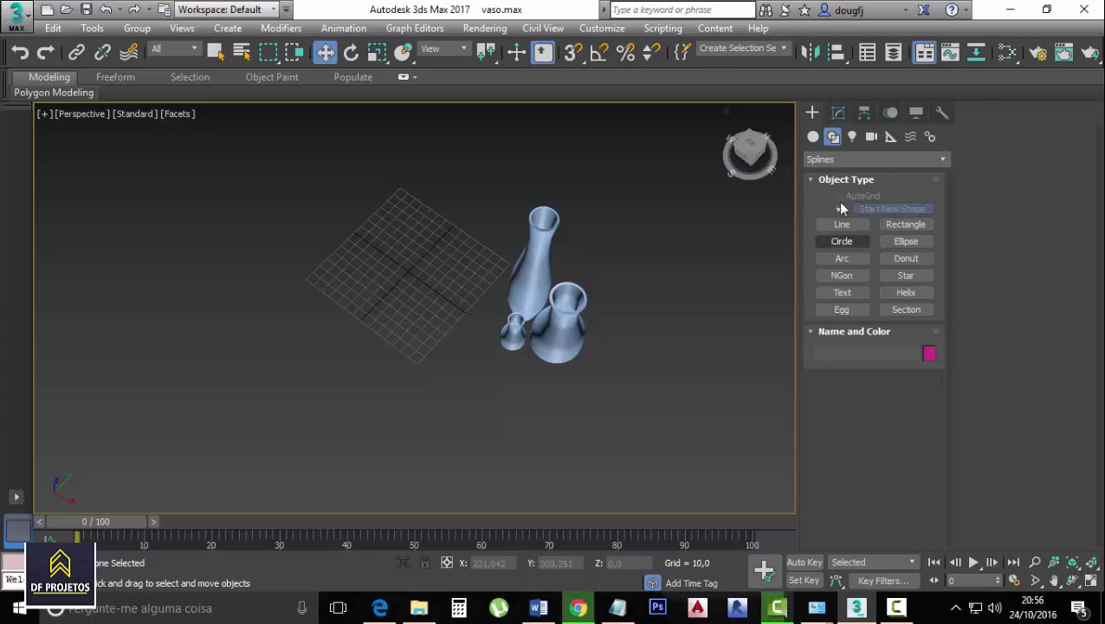
pyautogui.click(812, 136)
pyautogui.click(845, 213)
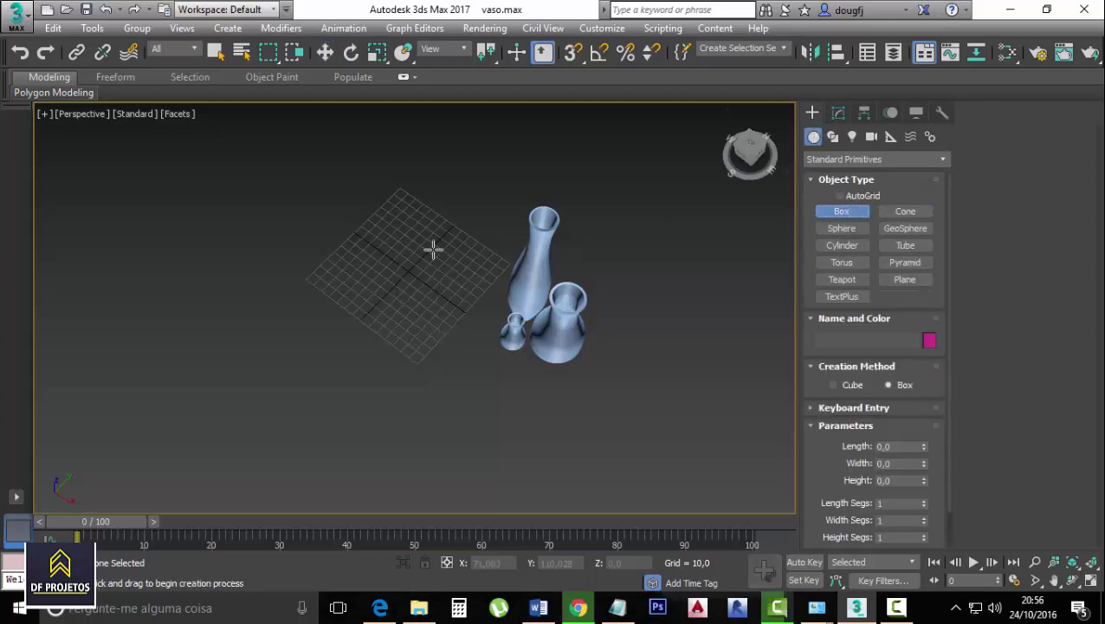
pyautogui.moveTo(362, 237); pyautogui.dragTo(716, 293)
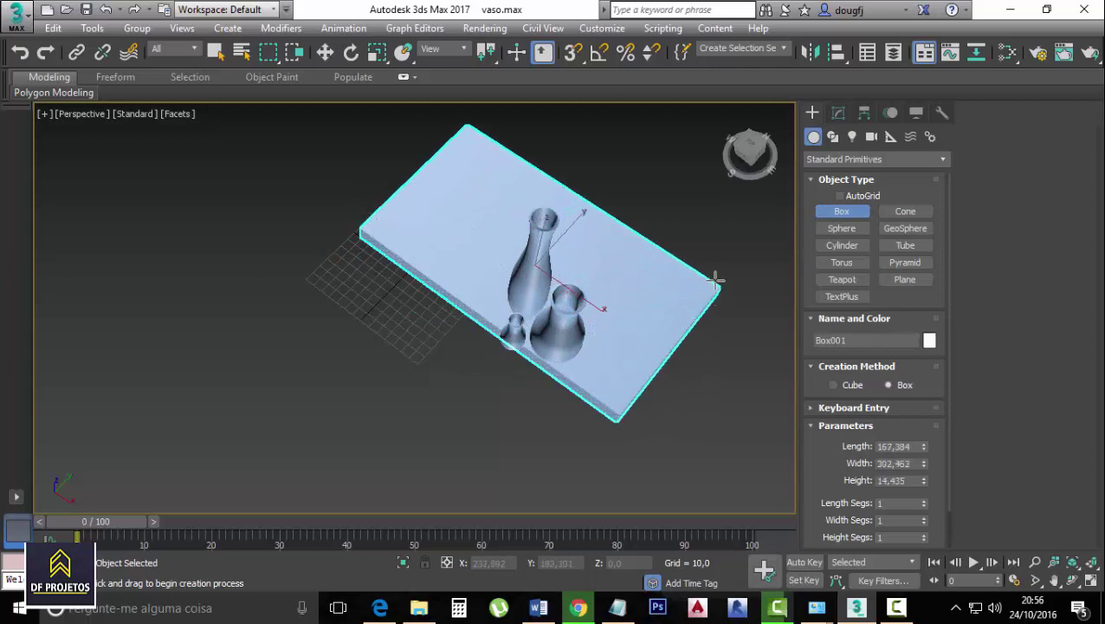
pyautogui.click(747, 156)
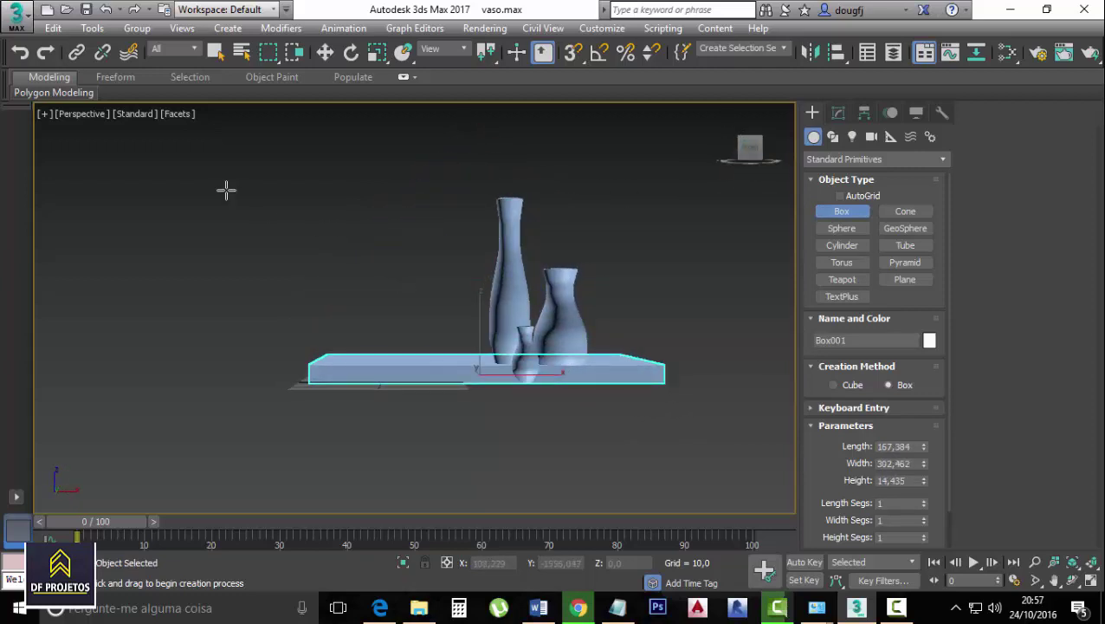
pyautogui.click(175, 118)
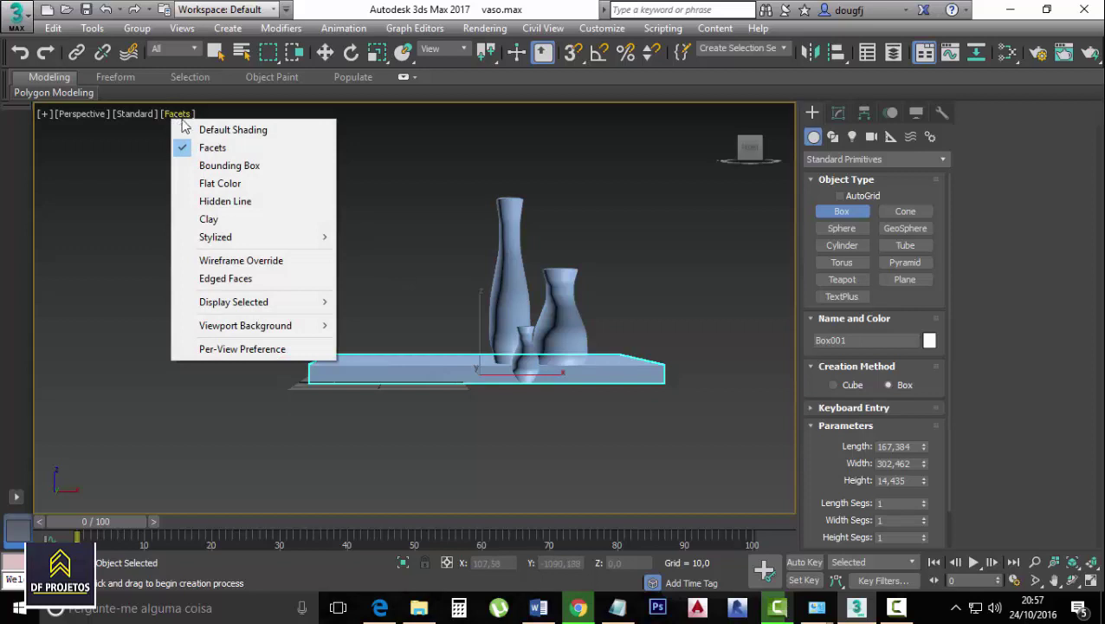
# Switch the viewport to Hidden Line shading and select the base box
pyautogui.click(204, 201)
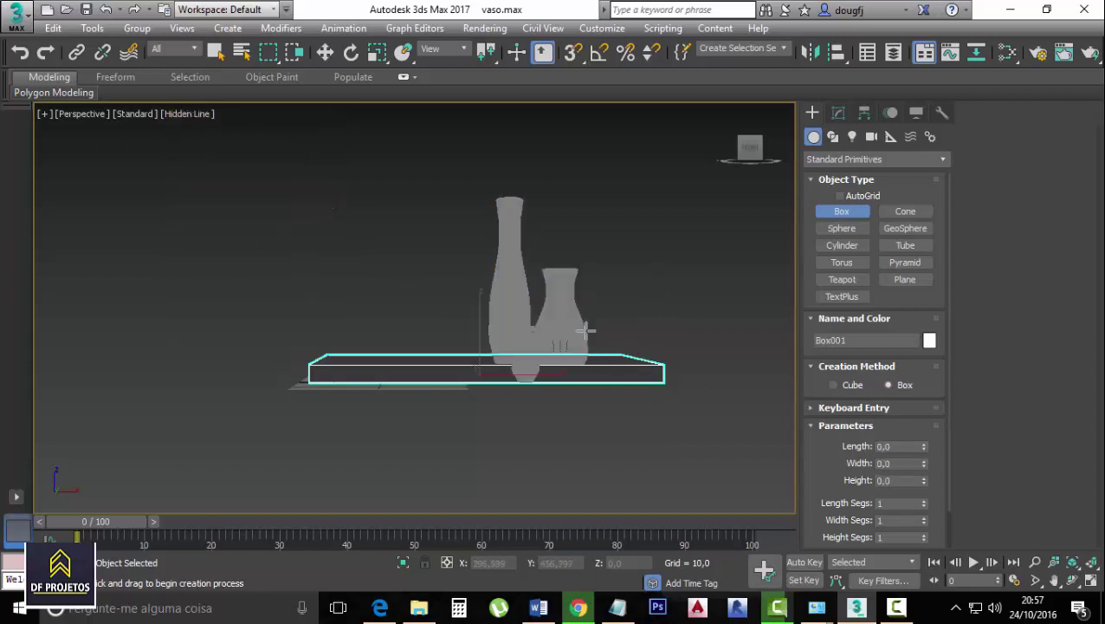
pyautogui.scroll(3, 570, 322)
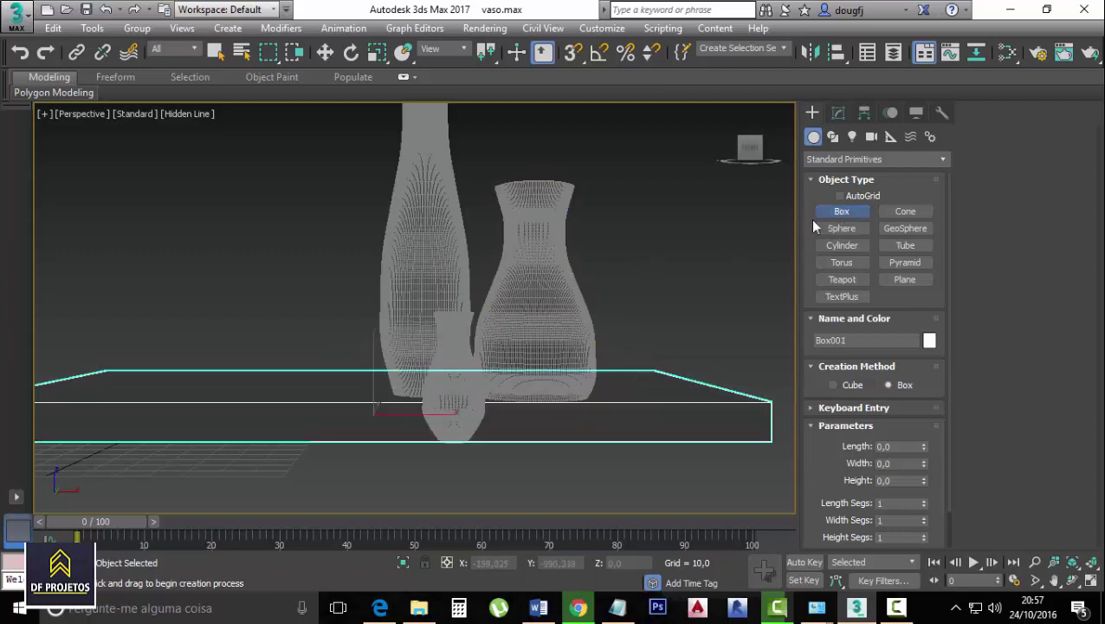
pyautogui.click(838, 113)
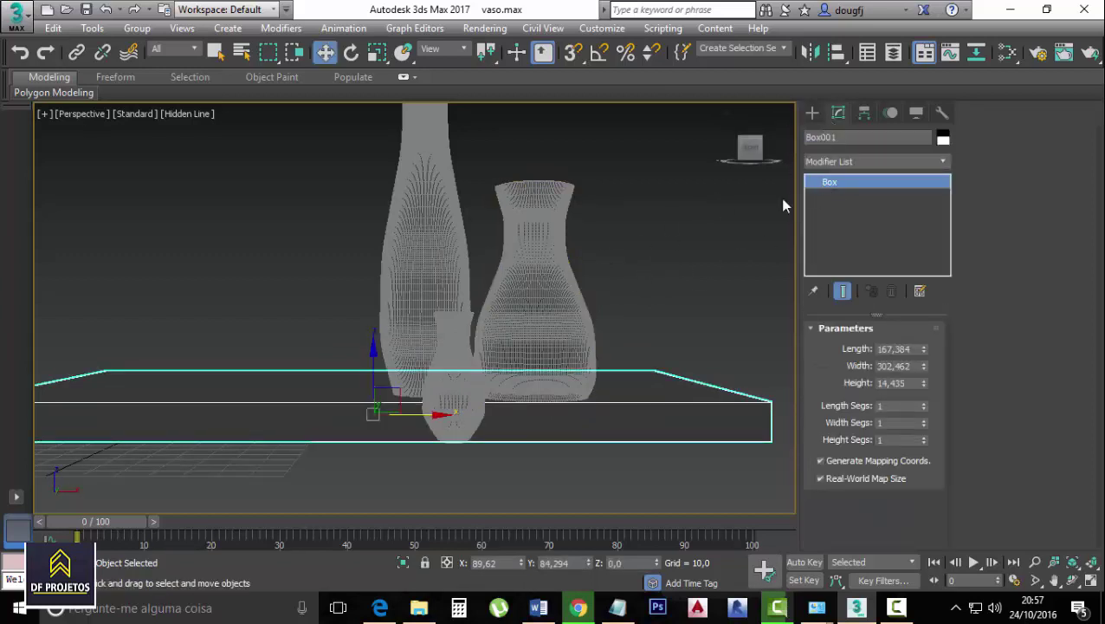
pyautogui.click(583, 326)
pyautogui.click(684, 408)
# Scale Box001 down along Z to about 18% height, then view from the Left
pyautogui.press('r')
pyautogui.moveTo(379, 344); pyautogui.dragTo(392, 511)
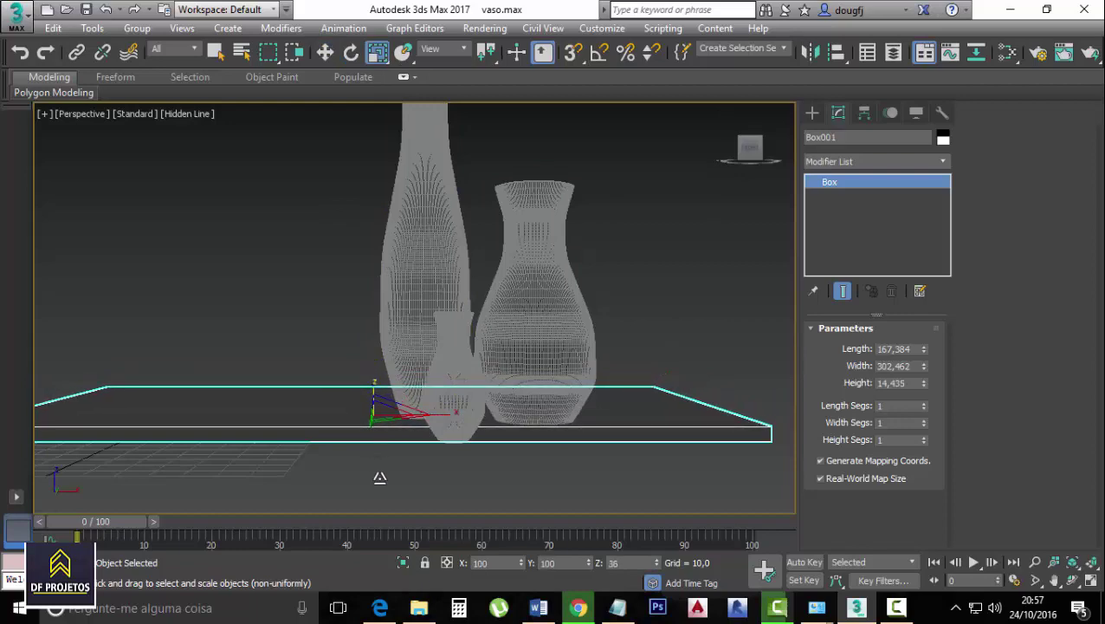
pyautogui.moveTo(370, 355); pyautogui.dragTo(373, 407)
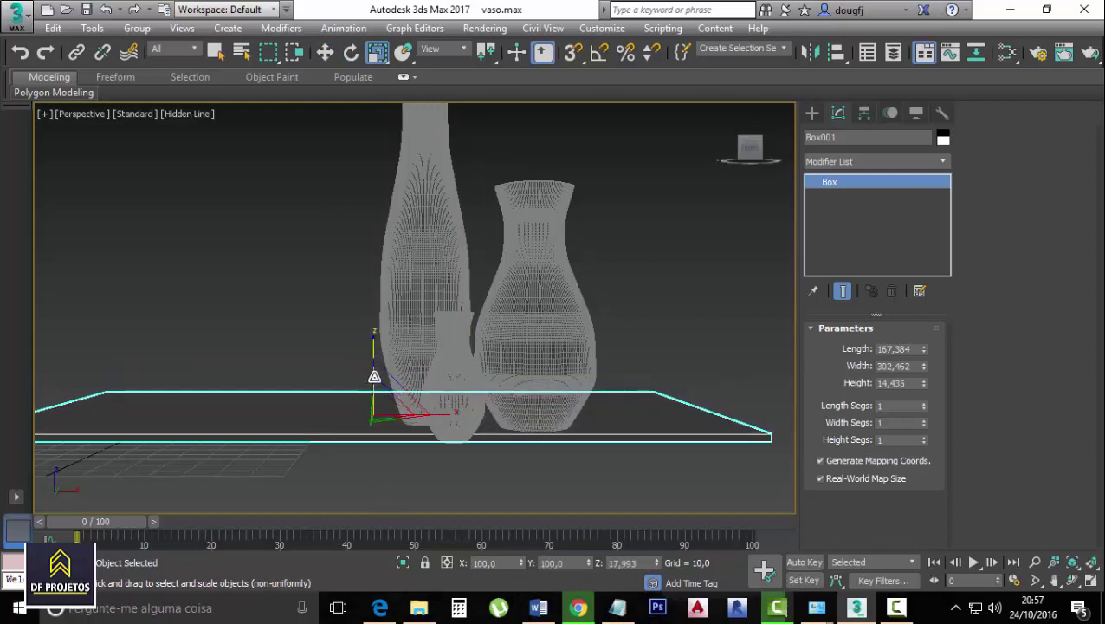
pyautogui.click(762, 151)
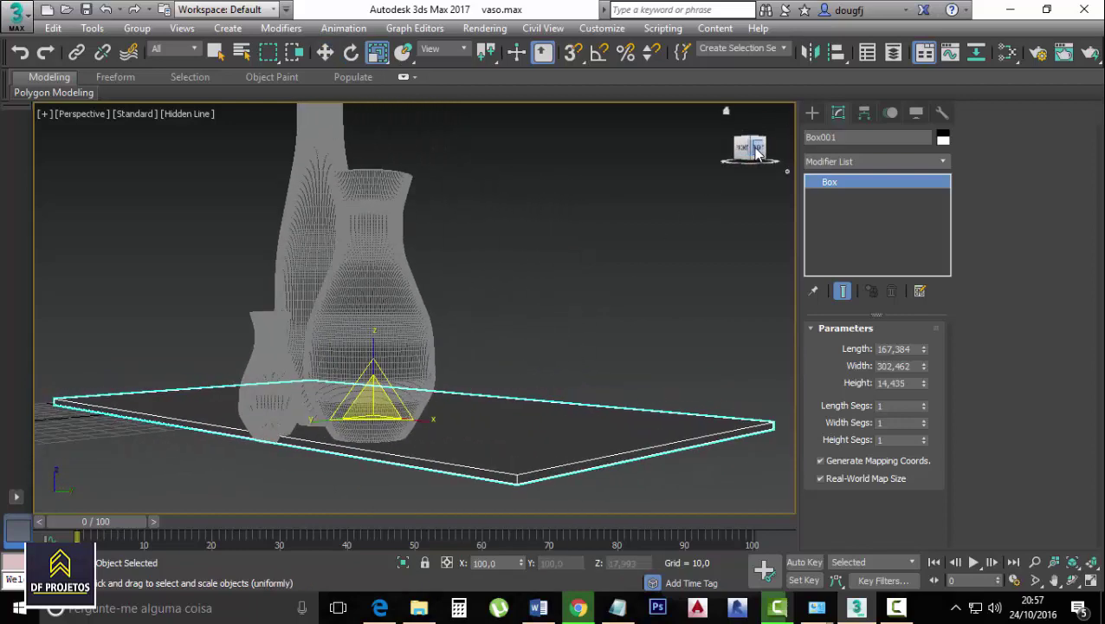
pyautogui.moveTo(756, 154); pyautogui.dragTo(644, 242)
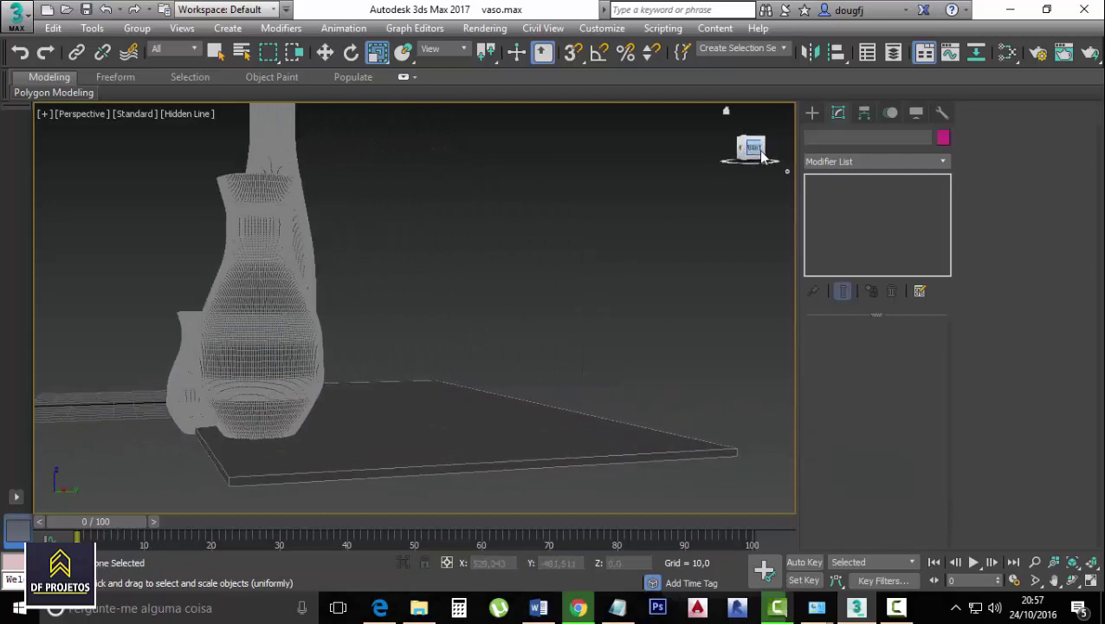
pyautogui.press('l')
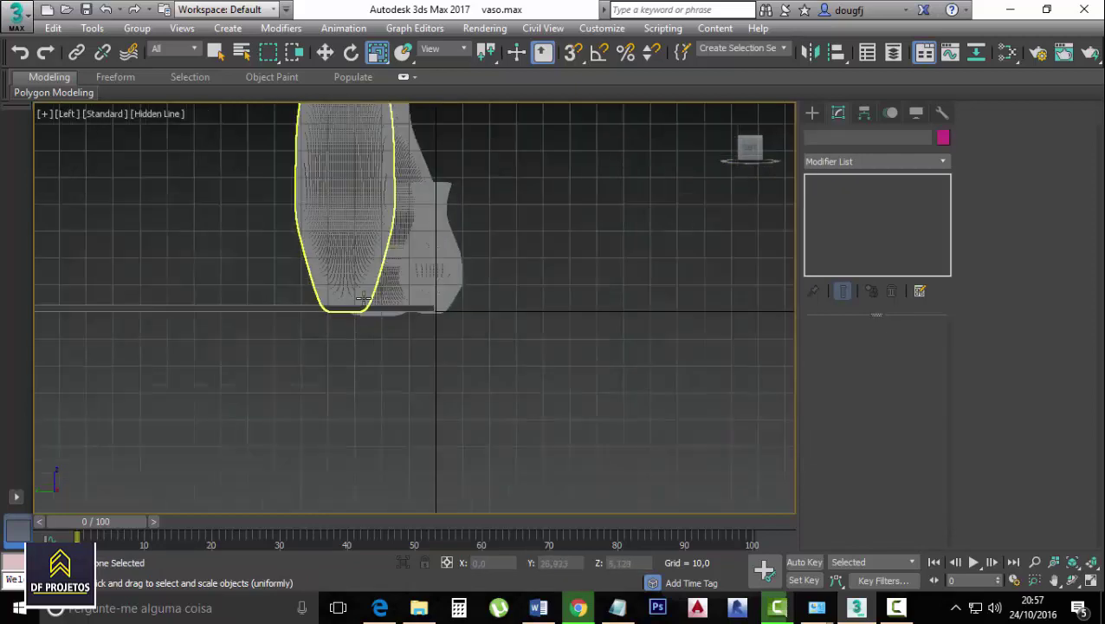
# Move Box001 under the vases and lower it slightly
pyautogui.click(291, 309)
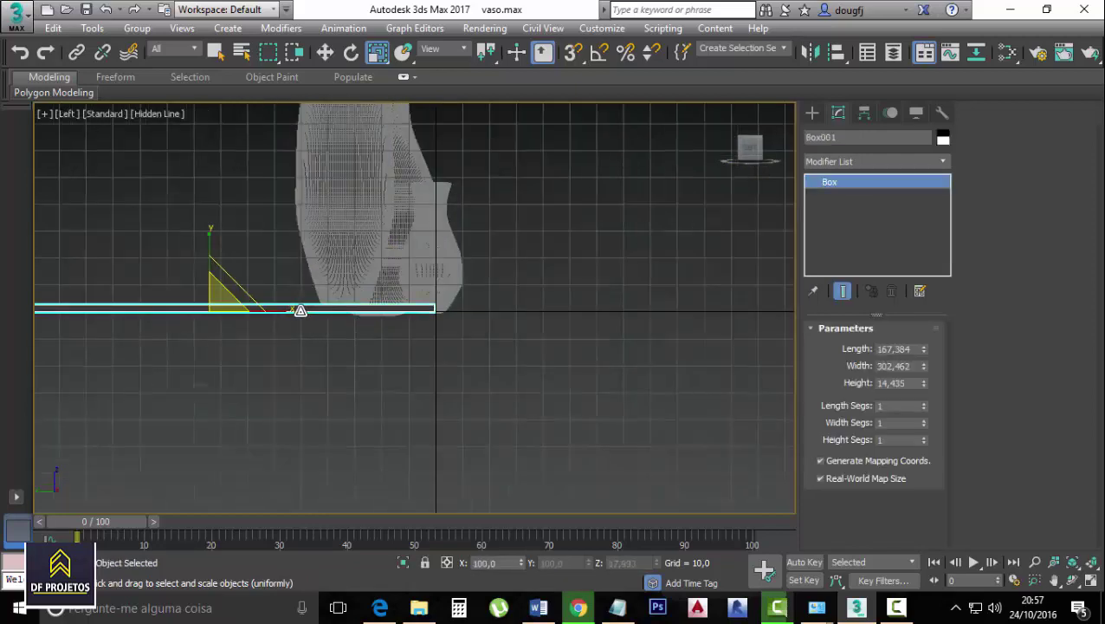
pyautogui.click(325, 52)
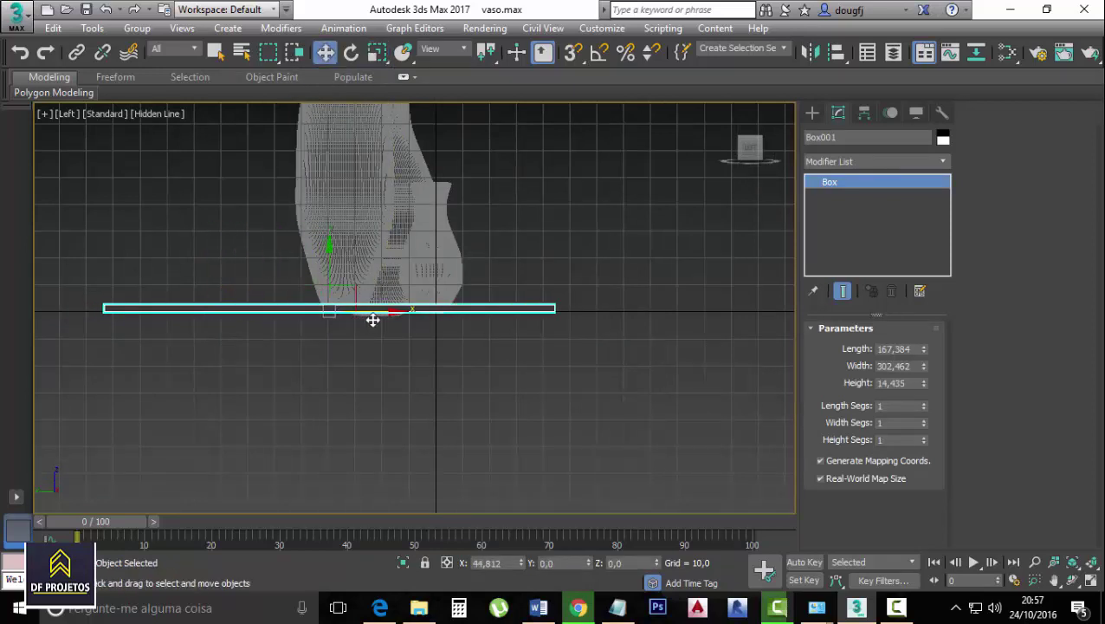
pyautogui.moveTo(241, 309); pyautogui.dragTo(374, 318)
pyautogui.moveTo(344, 252); pyautogui.dragTo(344, 256)
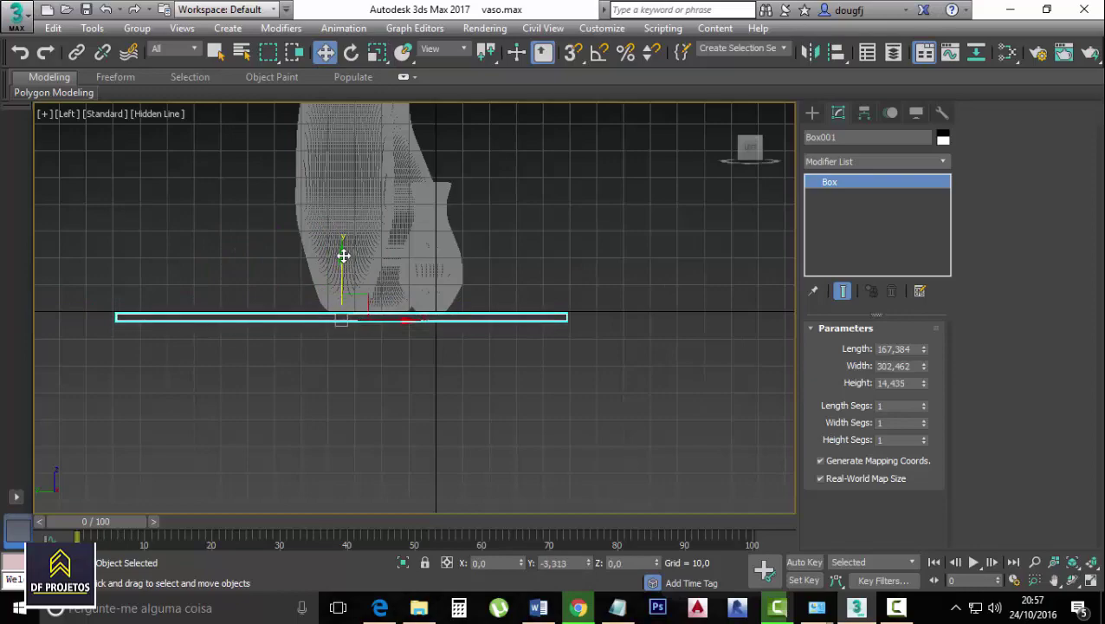
pyautogui.click(516, 245)
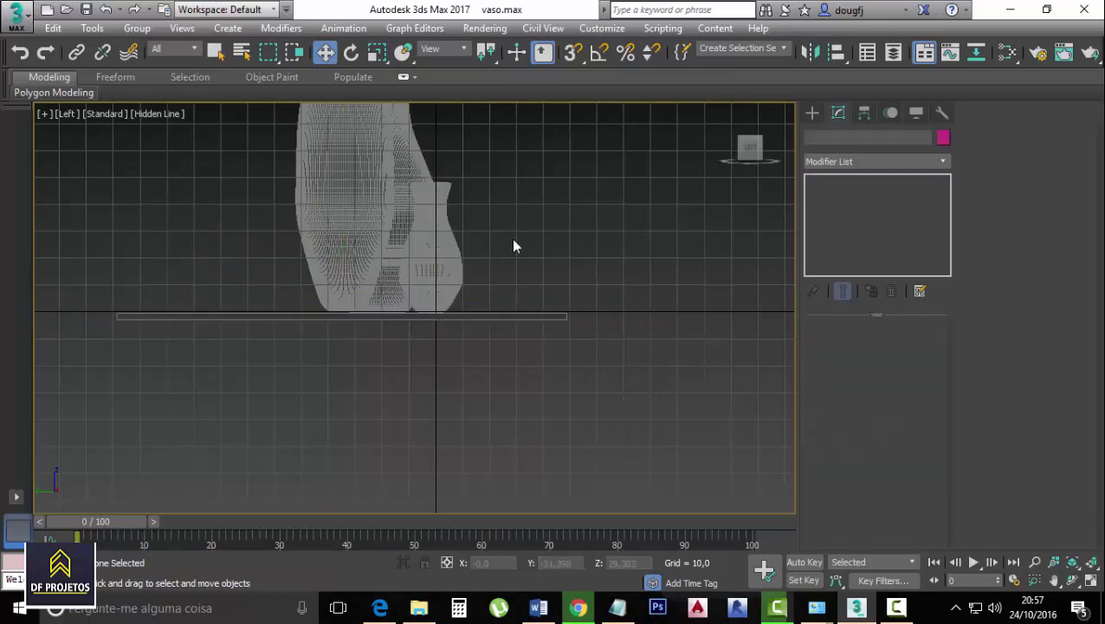
pyautogui.moveTo(472, 270)
pyautogui.keyDown('alt'); pyautogui.mouseDown(button='middle')
pyautogui.moveTo(516, 288)
pyautogui.moveTo(537, 274)
pyautogui.mouseUp(button='middle'); pyautogui.keyUp('alt')
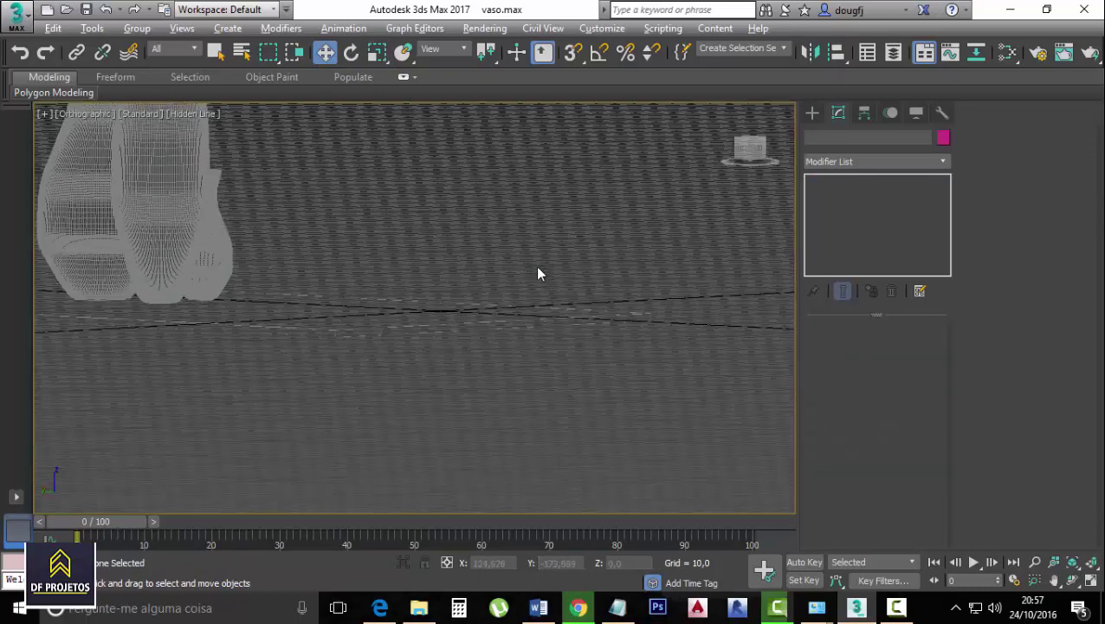
pyautogui.press('l')
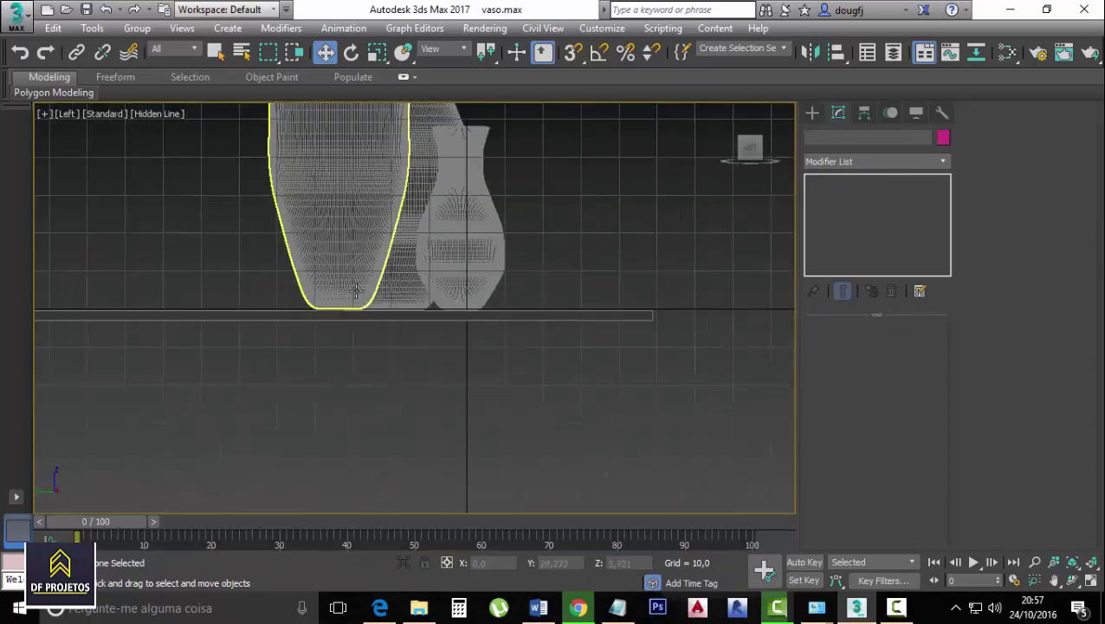
# Nudge the tall, small and second tall vases vertically so each sits on the slab
pyautogui.click(351, 261)
pyautogui.scroll(-1, 342, 257)
pyautogui.scroll(-1, 335, 254)
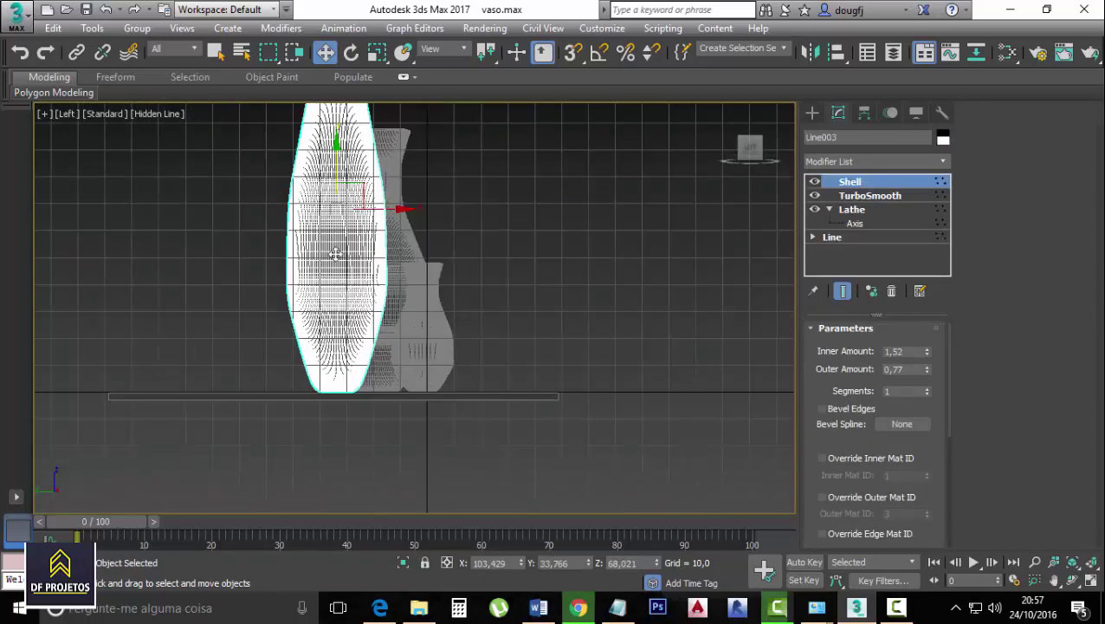
pyautogui.moveTo(336, 168); pyautogui.dragTo(324, 166)
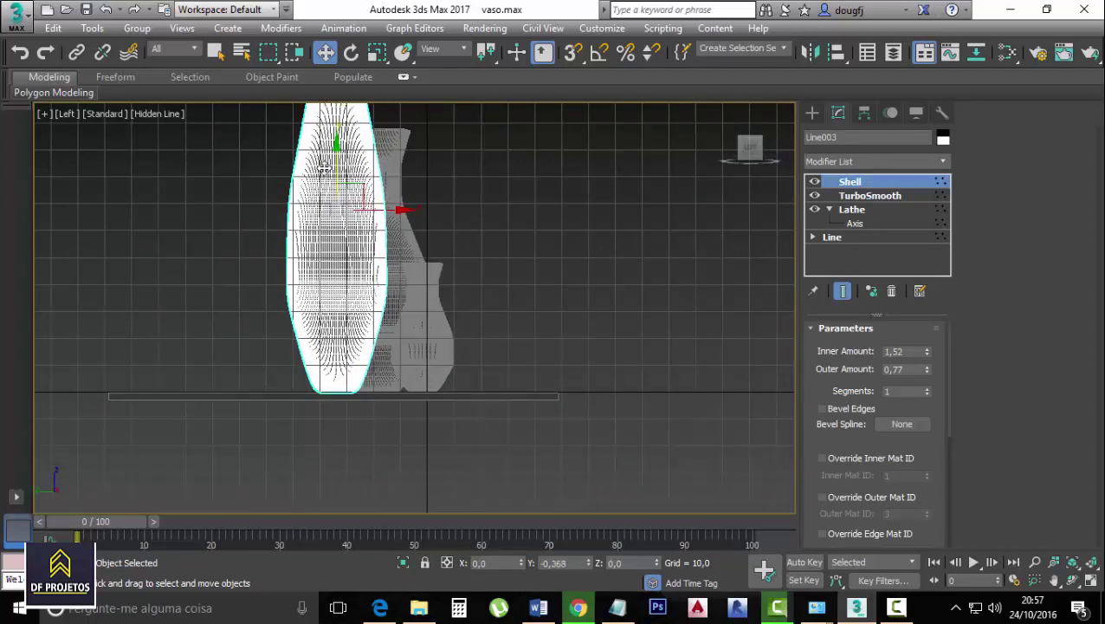
pyautogui.click(419, 286)
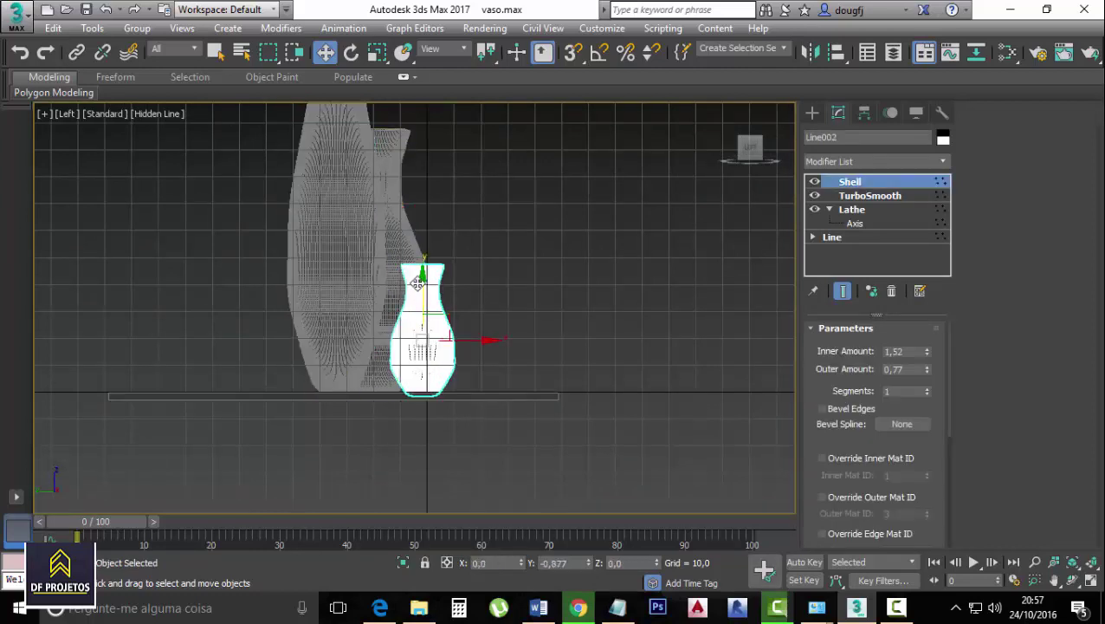
pyautogui.moveTo(418, 278); pyautogui.dragTo(418, 280)
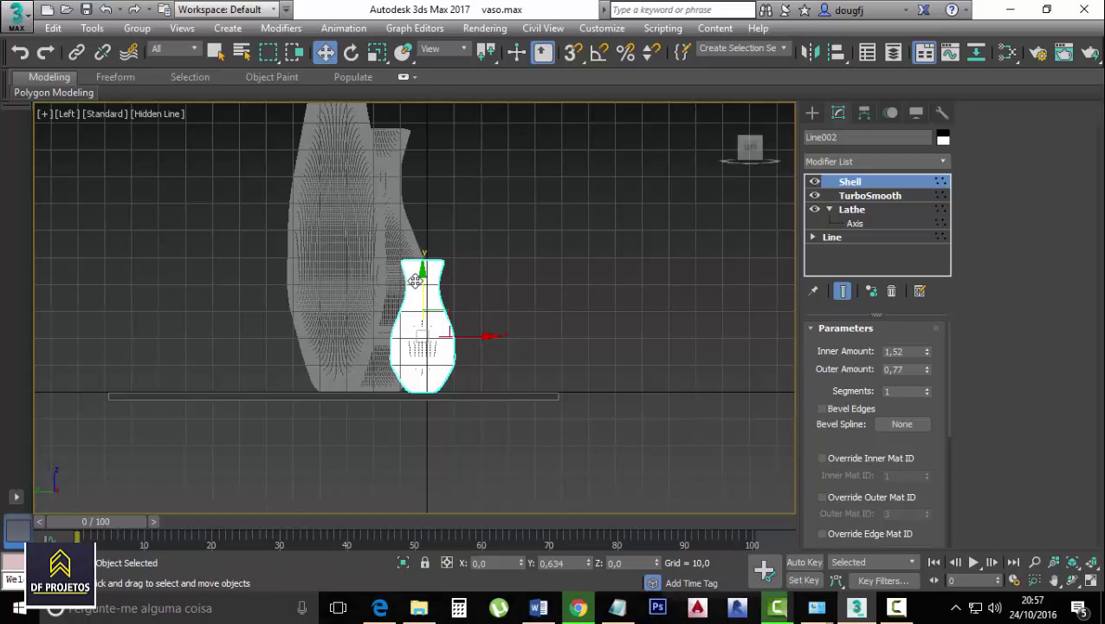
pyautogui.click(375, 261)
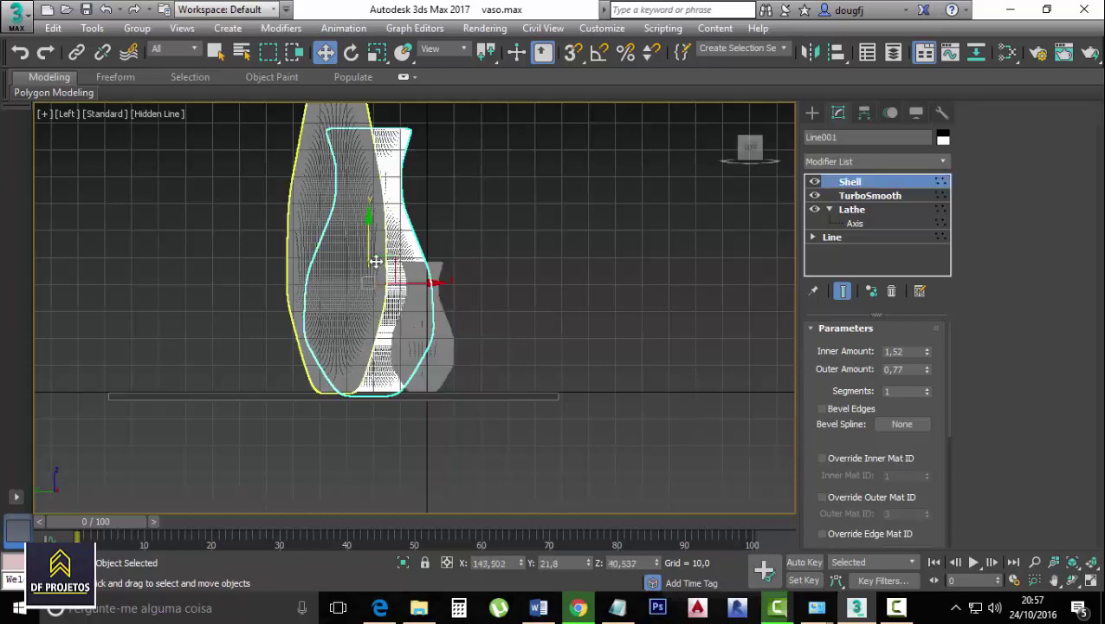
pyautogui.moveTo(371, 232); pyautogui.dragTo(371, 208)
pyautogui.click(613, 331)
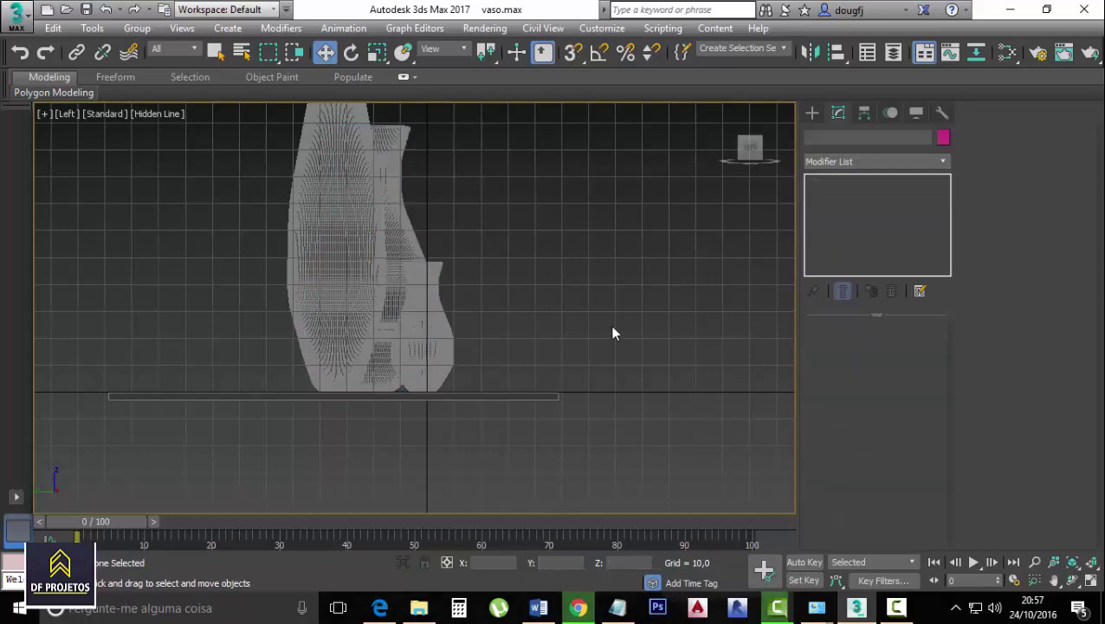
pyautogui.scroll(-3, 598, 369)
pyautogui.moveTo(603, 328)
pyautogui.keyDown('alt'); pyautogui.mouseDown(button='middle')
pyautogui.moveTo(577, 371)
pyautogui.moveTo(563, 370)
pyautogui.mouseUp(button='middle'); pyautogui.keyUp('alt')
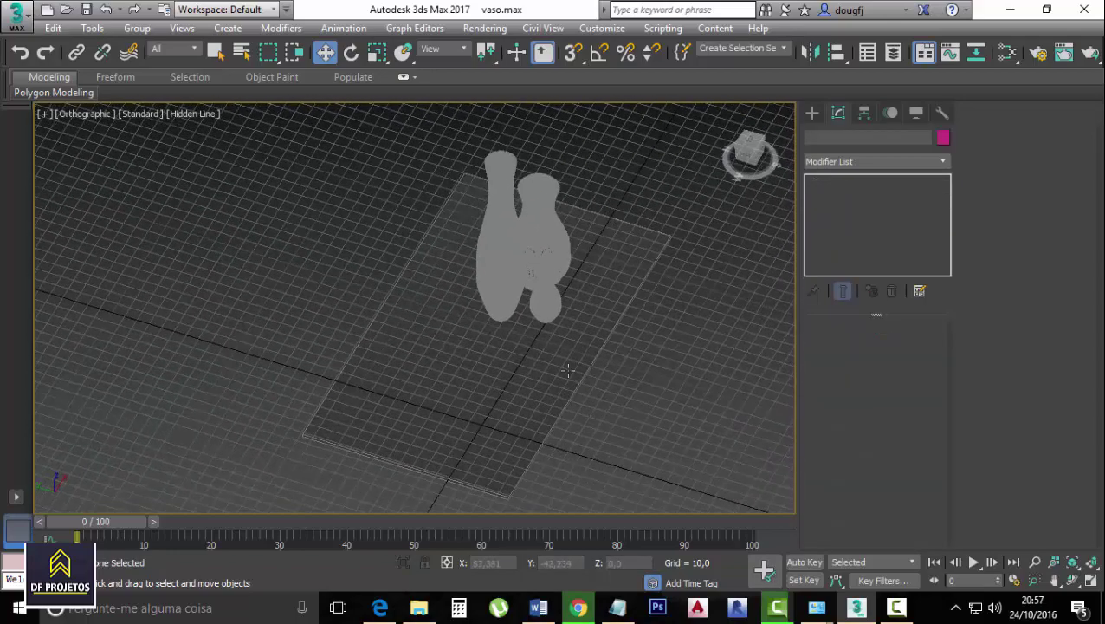
# Nudge Box001 slightly sideways beneath the vases
pyautogui.click(577, 365)
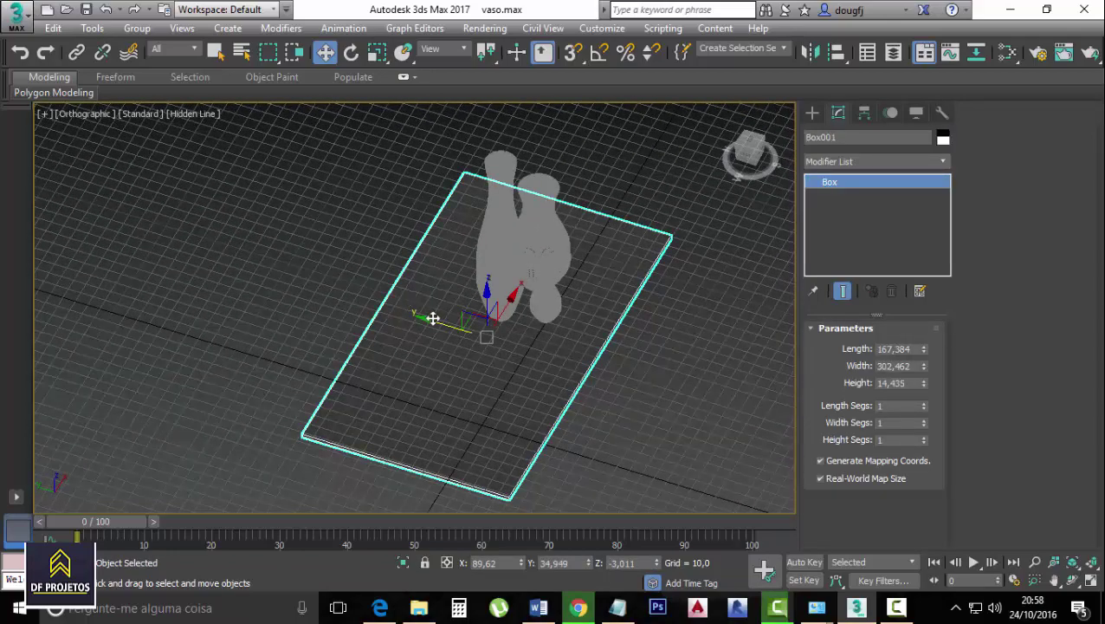
pyautogui.moveTo(433, 318); pyautogui.dragTo(480, 333)
pyautogui.click(723, 368)
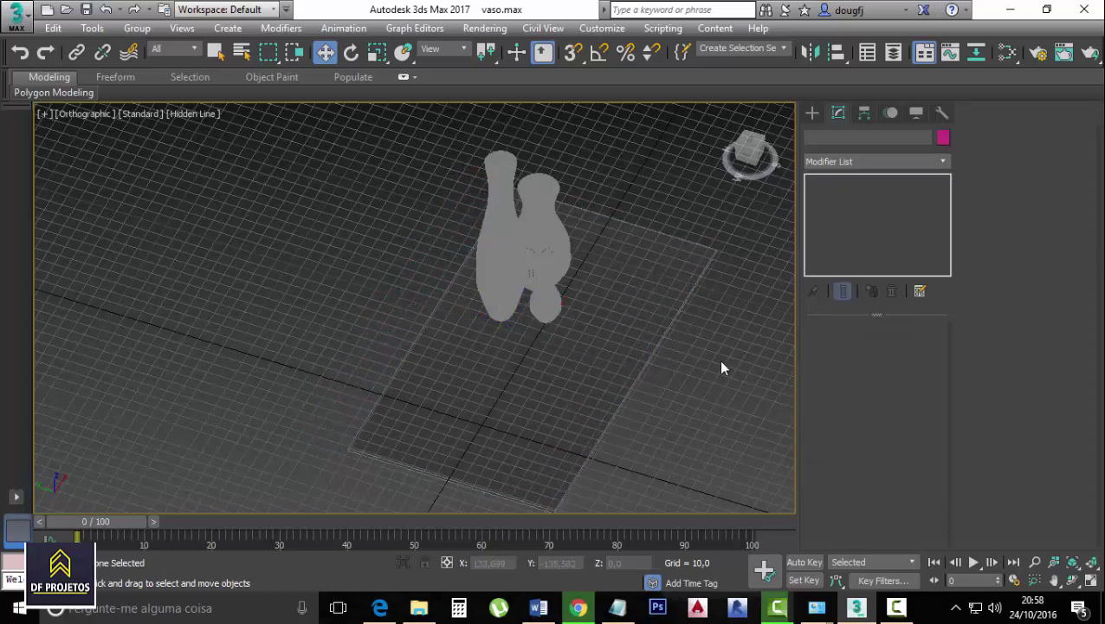
pyautogui.scroll(-3, 722, 368)
pyautogui.scroll(-2, 637, 350)
pyautogui.scroll(-3, 681, 203)
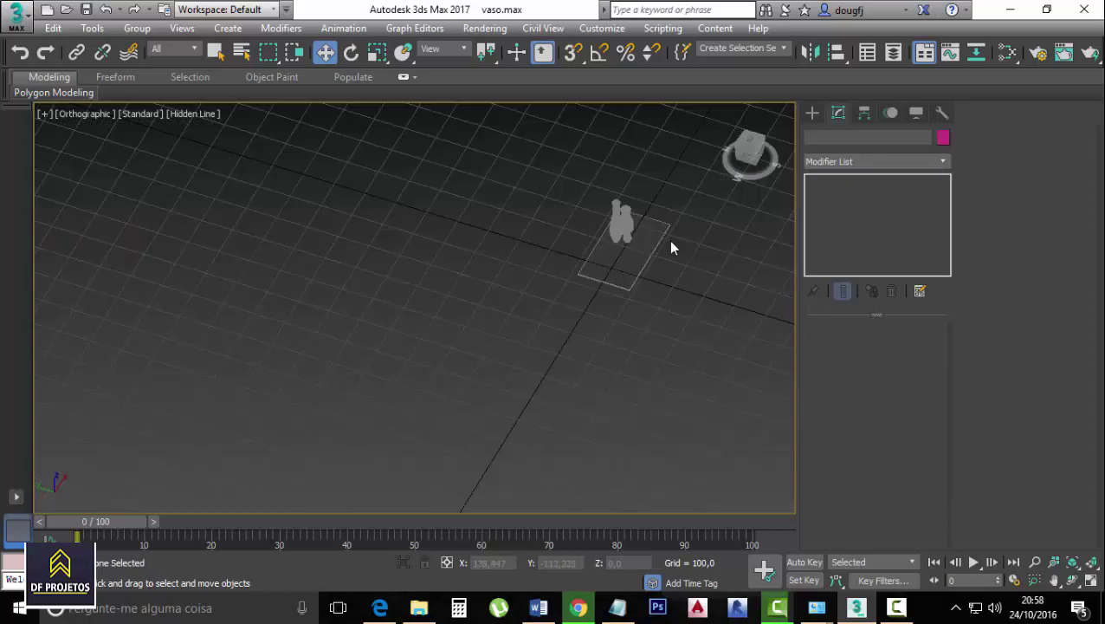
# Switch to Perspective, zoom extents to frame everything, and hide the home grid
pyautogui.press('p')
pyautogui.press('z')
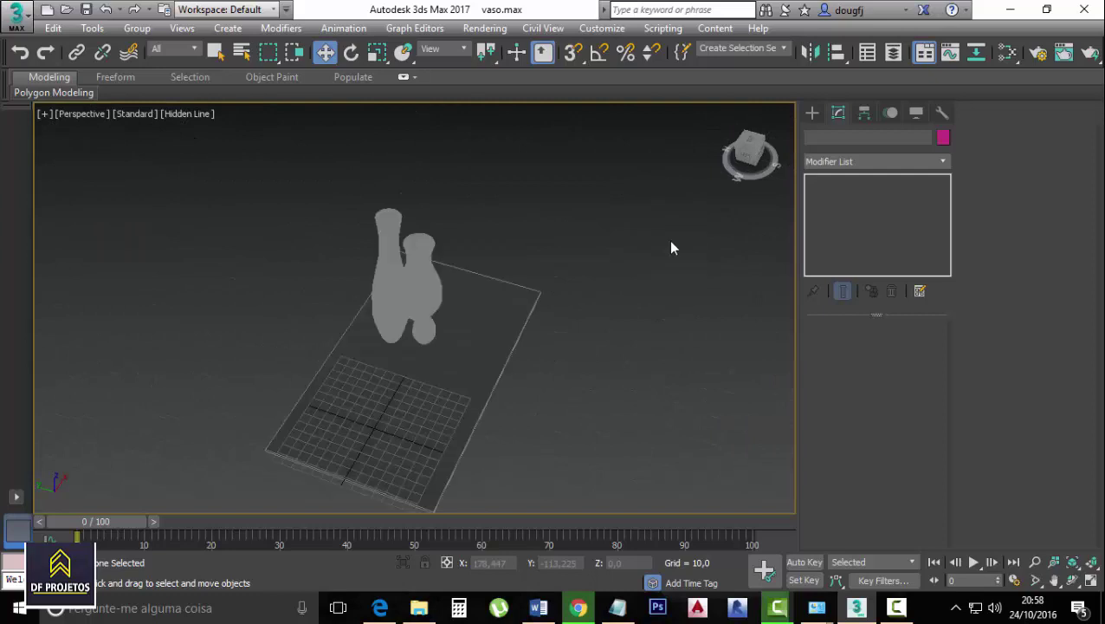
pyautogui.press('a')
pyautogui.press('g')
pyautogui.scroll(2, 466, 370)
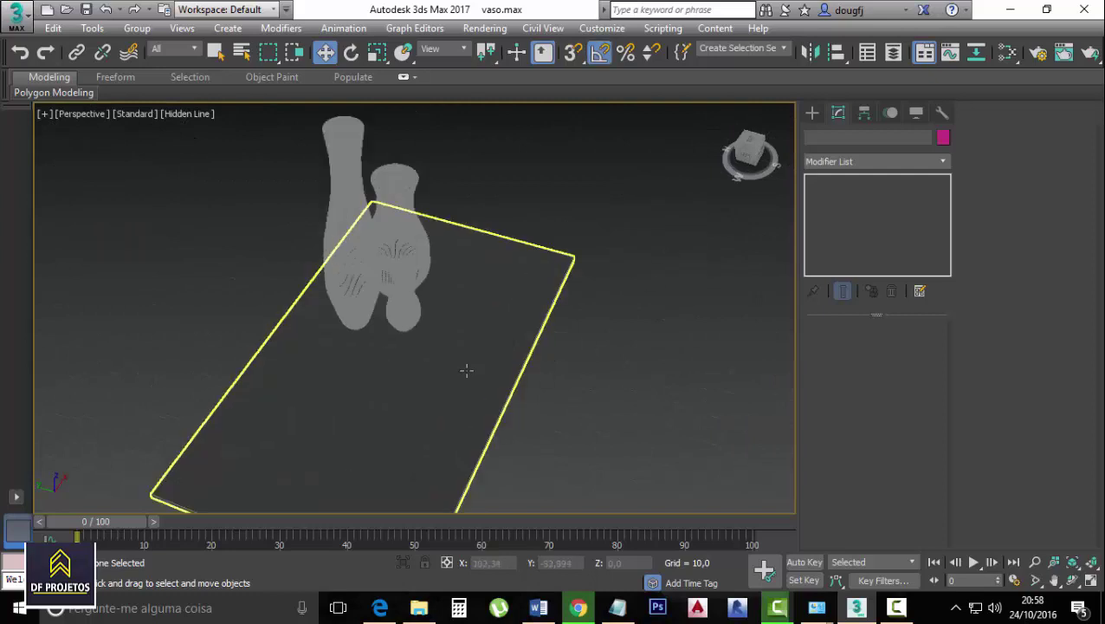
pyautogui.scroll(4, 583, 318)
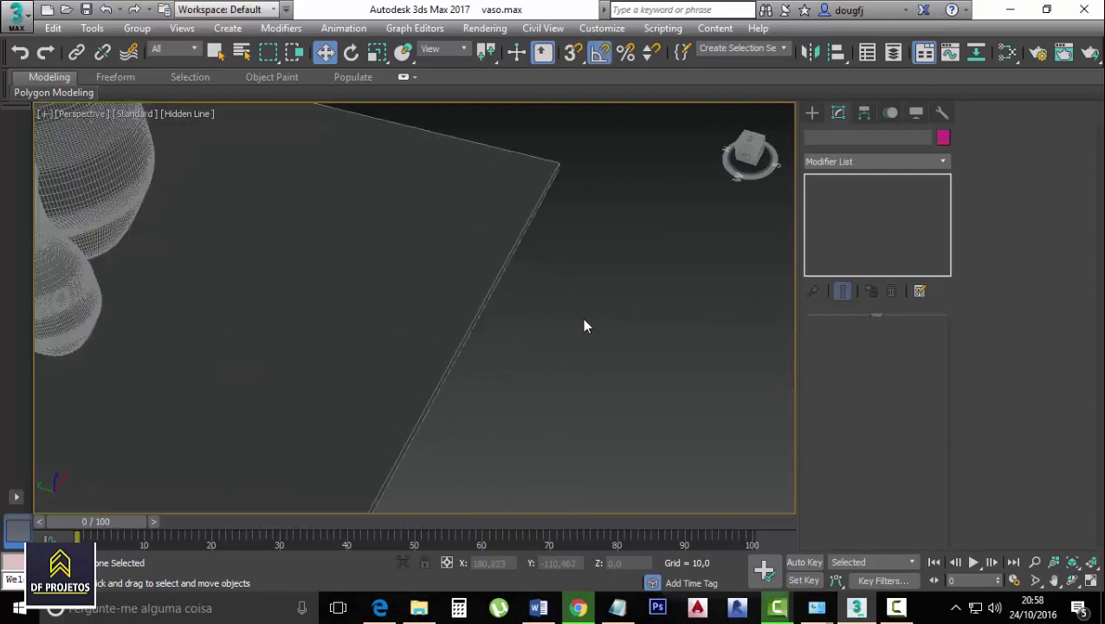
pyautogui.scroll(-1, 470, 281)
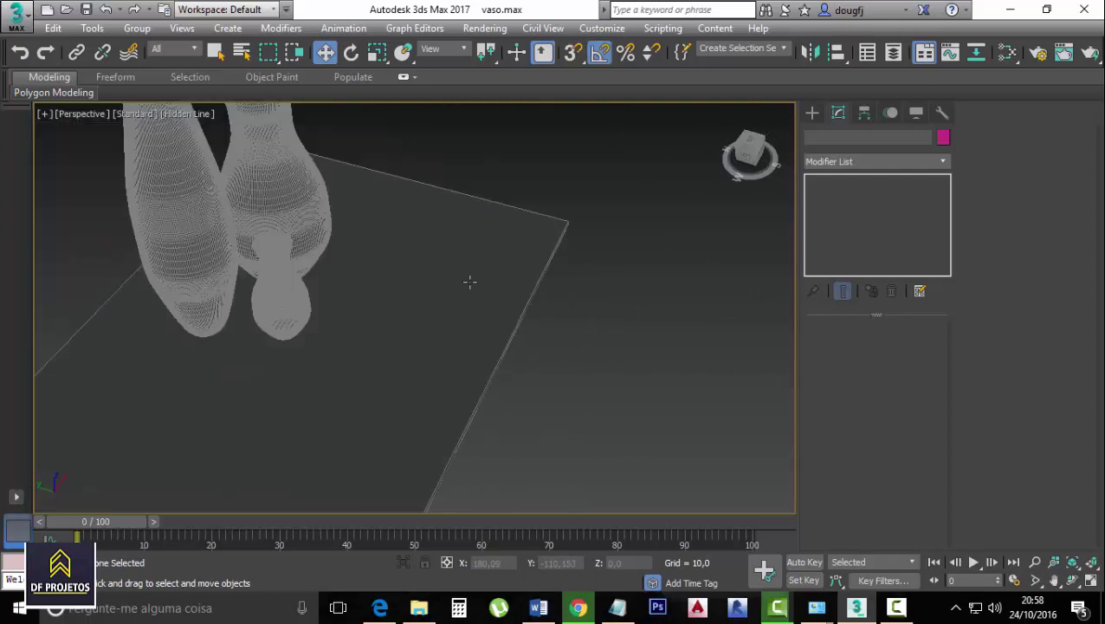
# Merge all four boxes from celular.max, auto-renaming the duplicate names
pyautogui.click(26, 24)
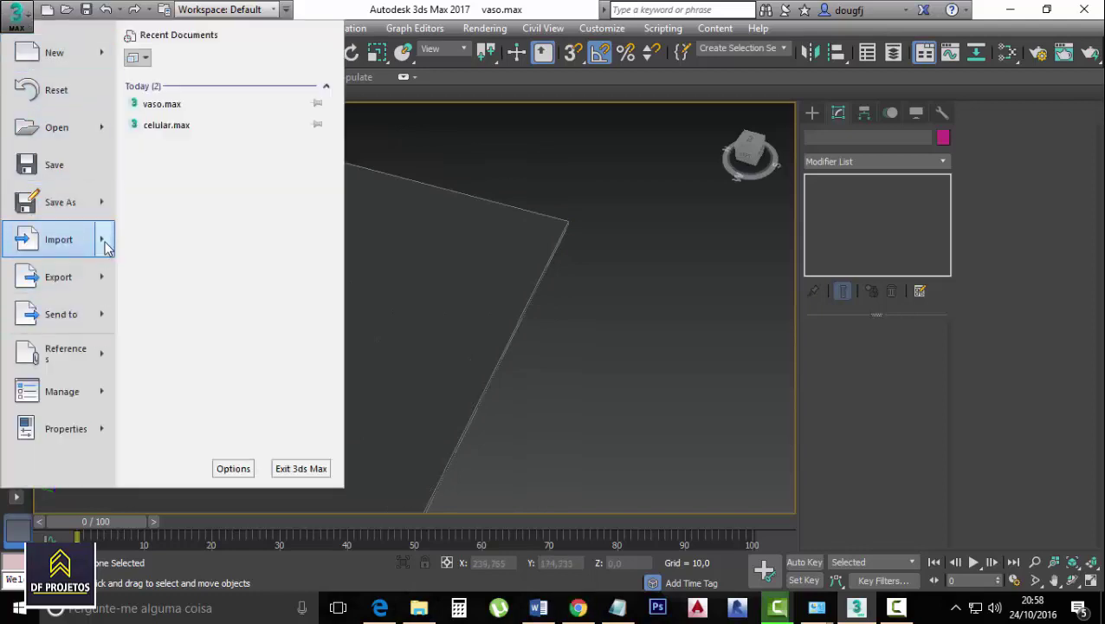
pyautogui.moveTo(59, 239)
pyautogui.click(196, 131)
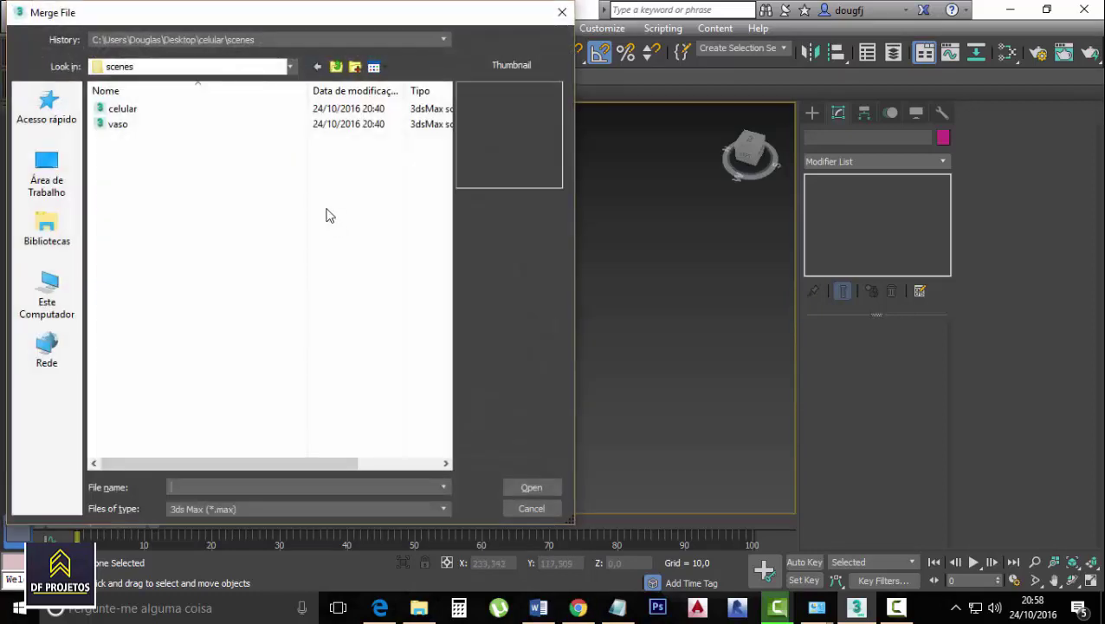
pyautogui.click(123, 110)
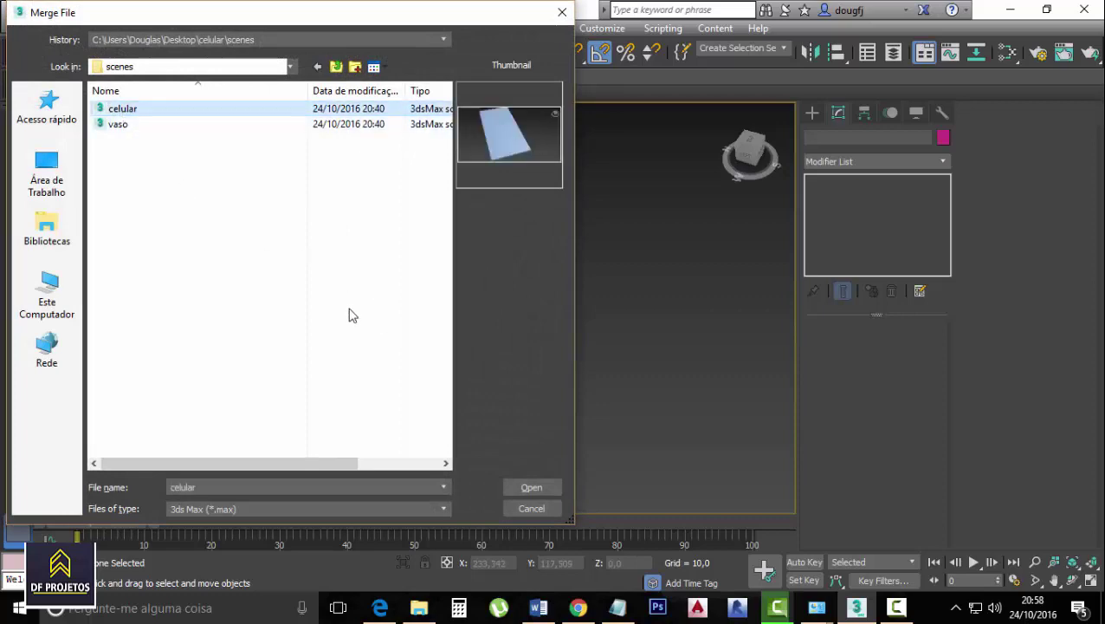
pyautogui.click(514, 485)
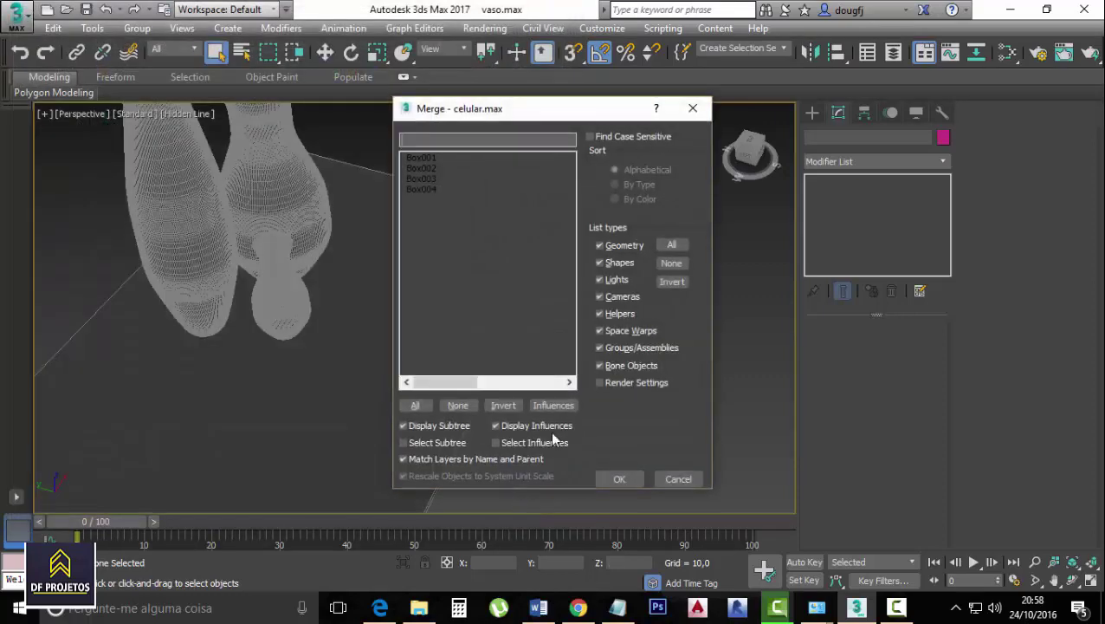
pyautogui.click(416, 407)
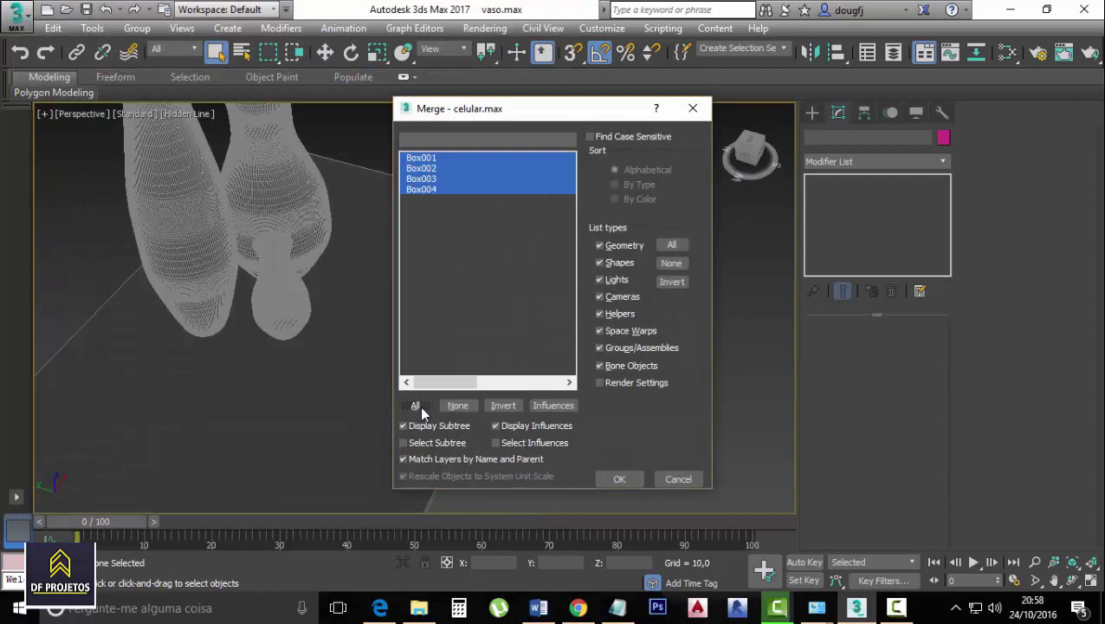
pyautogui.click(607, 483)
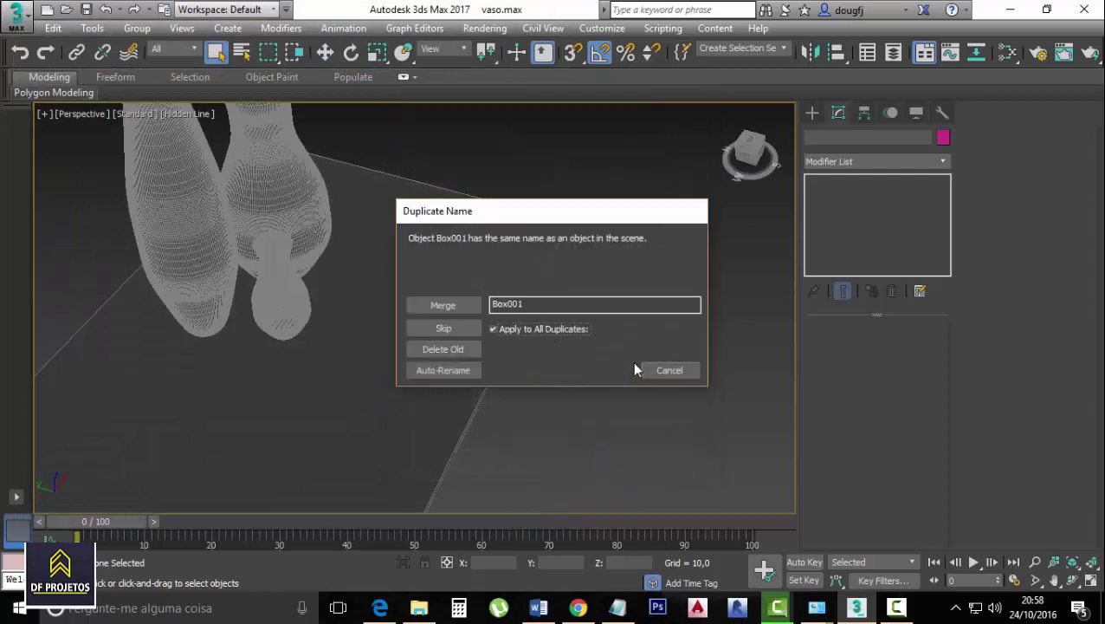
pyautogui.click(431, 373)
# Rotate the phone and slide it across the base closer to the vases
pyautogui.scroll(-5, 559, 381)
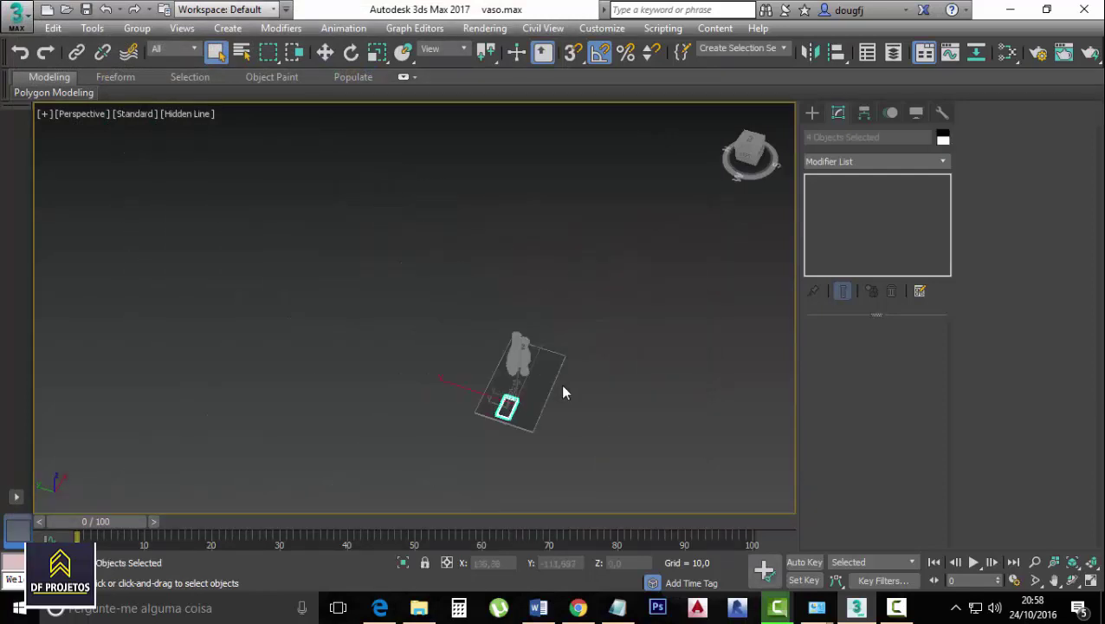
pyautogui.scroll(5, 521, 414)
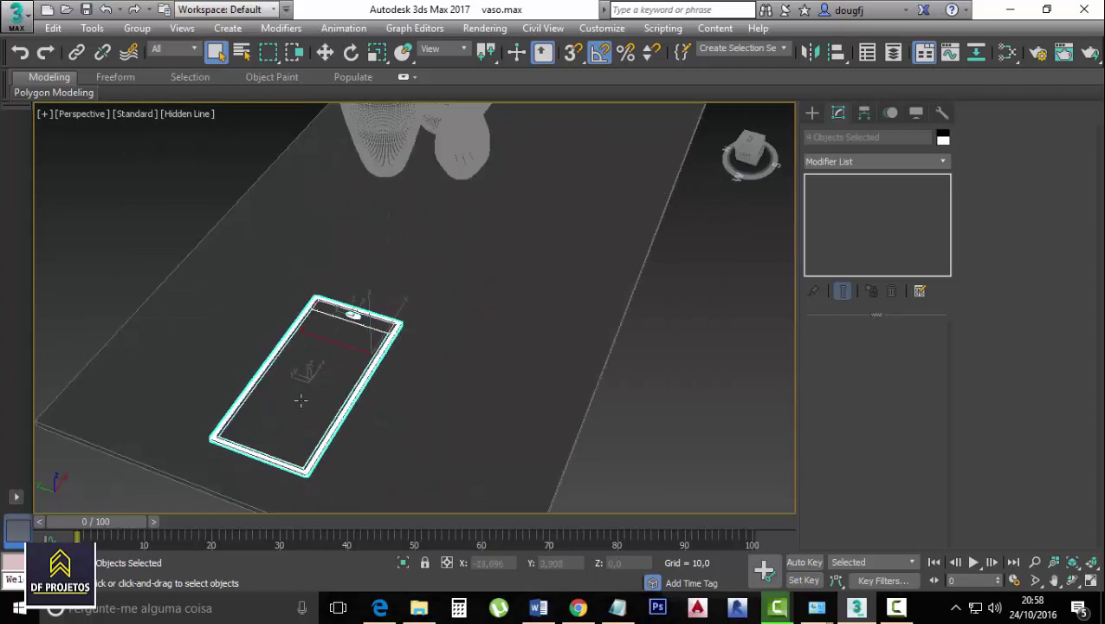
pyautogui.click(351, 52)
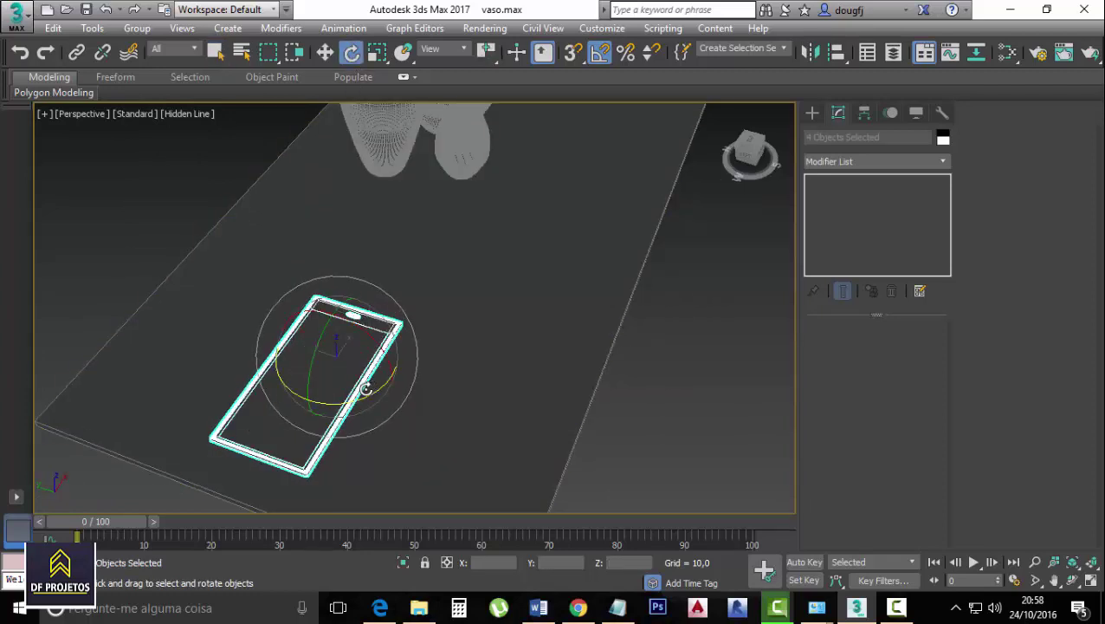
pyautogui.moveTo(365, 389)
pyautogui.mouseDown()
pyautogui.moveTo(266, 353)
pyautogui.moveTo(295, 355)
pyautogui.moveTo(339, 386)
pyautogui.moveTo(265, 399)
pyautogui.moveTo(294, 395)
pyautogui.moveTo(277, 404)
pyautogui.mouseUp()
pyautogui.click(324, 51)
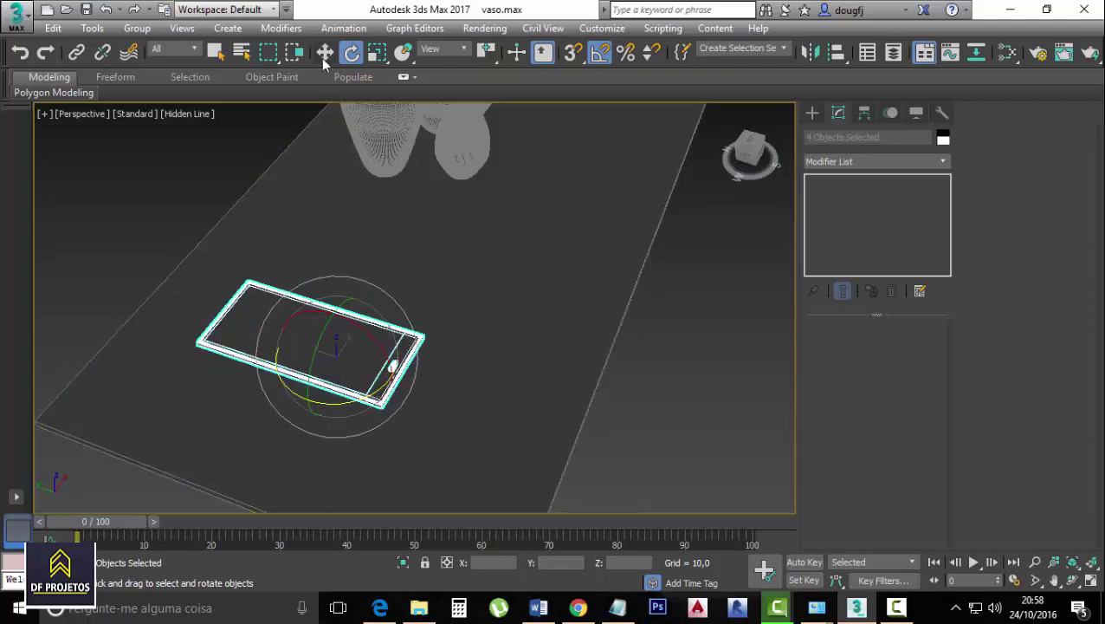
pyautogui.moveTo(343, 378)
pyautogui.mouseDown()
pyautogui.moveTo(425, 215)
pyautogui.moveTo(414, 234)
pyautogui.moveTo(442, 249)
pyautogui.mouseUp()
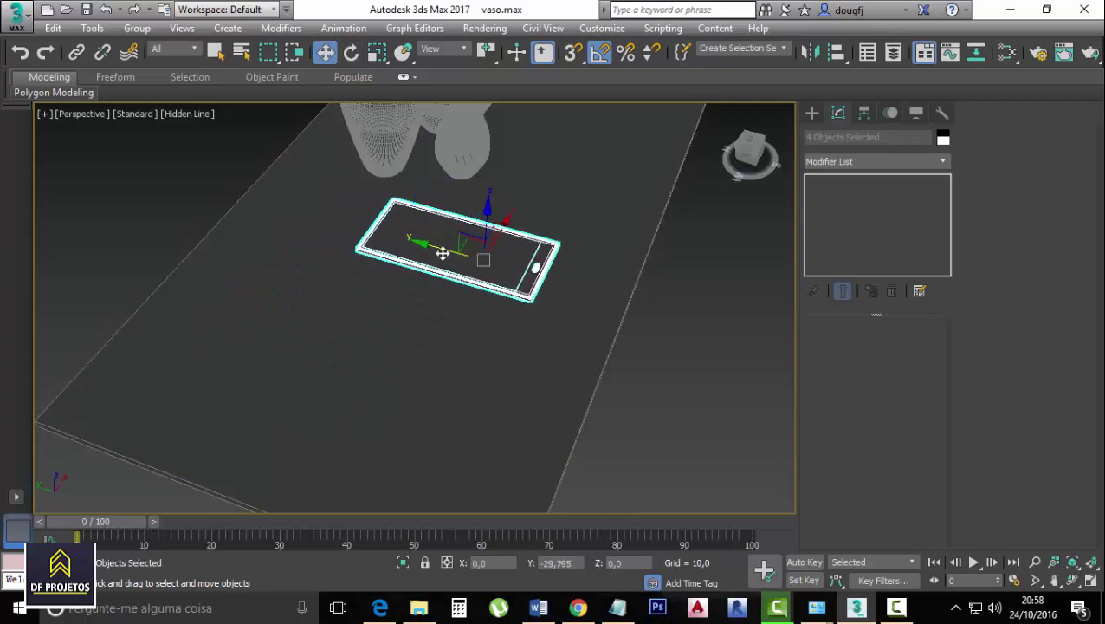
# Turn the phone -50° about its vertical axis, then frame vases, base and phone
pyautogui.click(351, 52)
pyautogui.moveTo(498, 304); pyautogui.dragTo(453, 305)
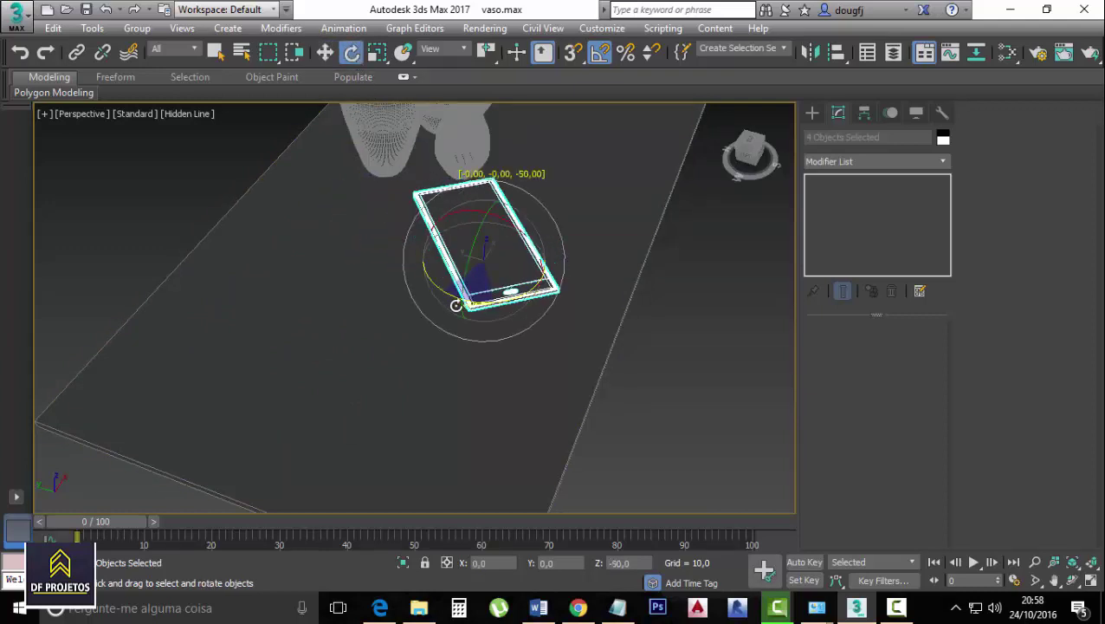
pyautogui.click(325, 52)
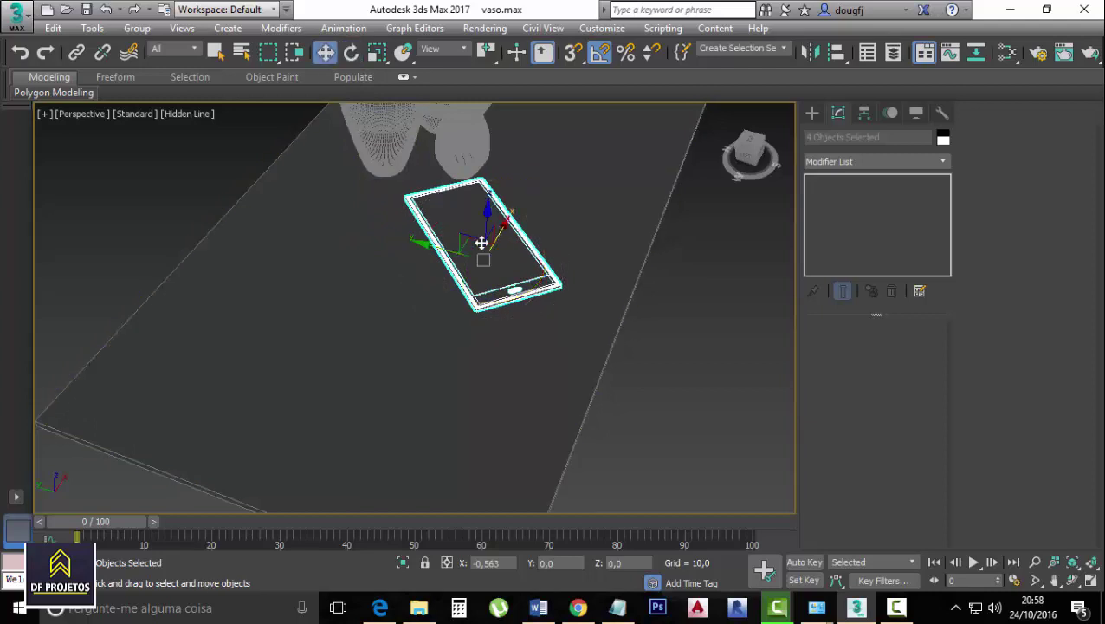
pyautogui.click(685, 351)
pyautogui.scroll(-5, 671, 340)
pyautogui.moveTo(668, 338); pyautogui.dragTo(514, 417, button='middle')
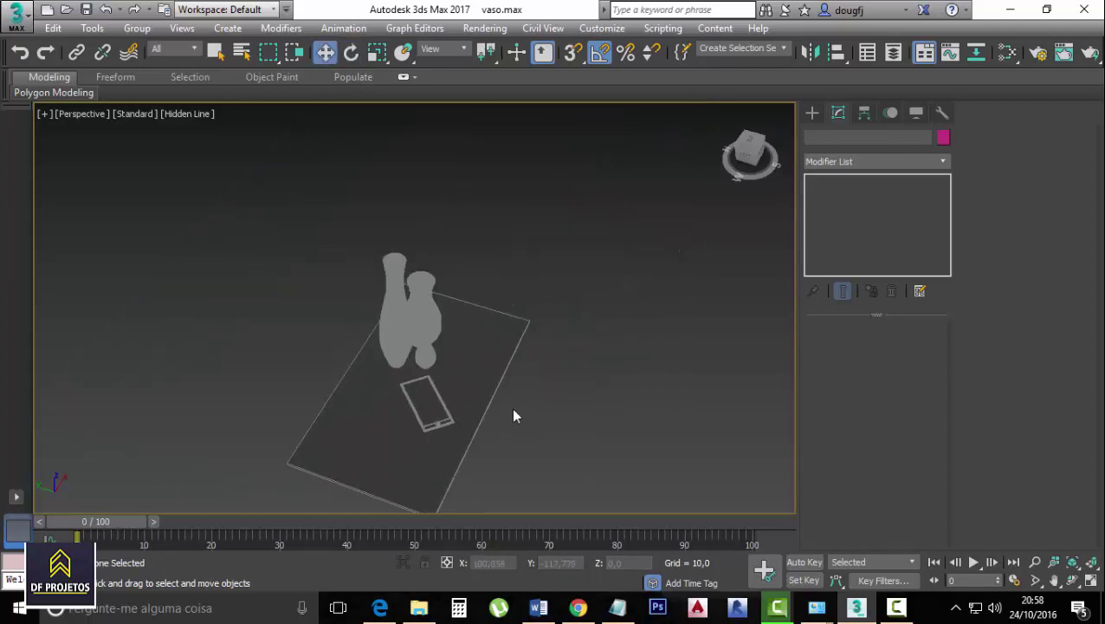
# Scale Box001 to about 211% by 340%, extending well beyond the vases and phone
pyautogui.click(495, 355)
pyautogui.click(377, 52)
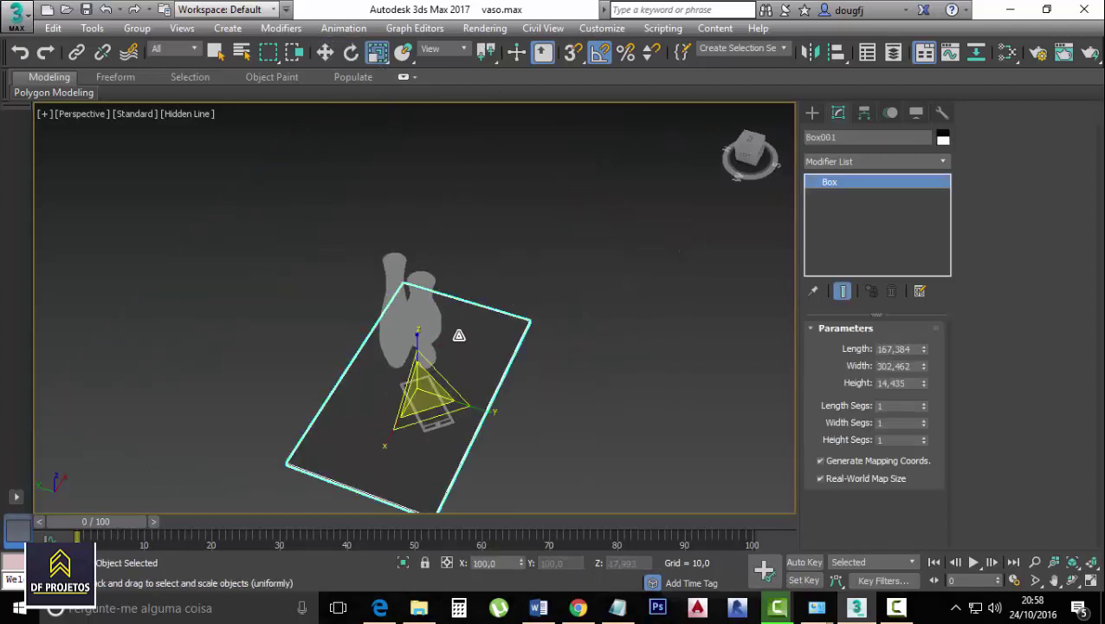
pyautogui.moveTo(481, 402)
pyautogui.mouseDown()
pyautogui.moveTo(662, 485)
pyautogui.moveTo(617, 485)
pyautogui.mouseUp()
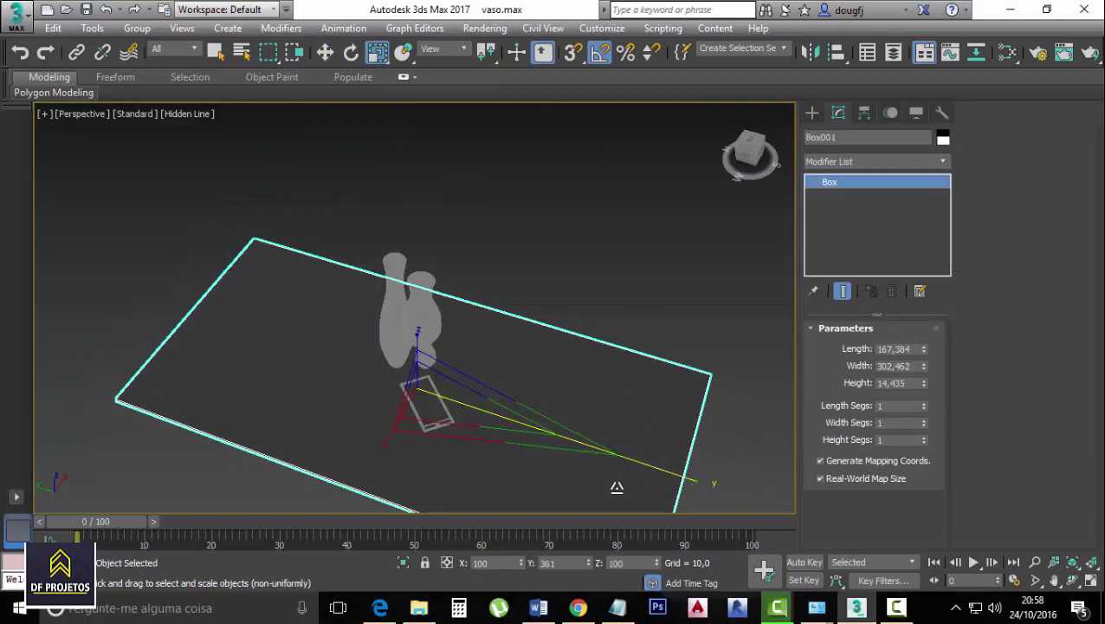
pyautogui.moveTo(390, 438)
pyautogui.mouseDown()
pyautogui.moveTo(315, 497)
pyautogui.moveTo(321, 460)
pyautogui.mouseUp()
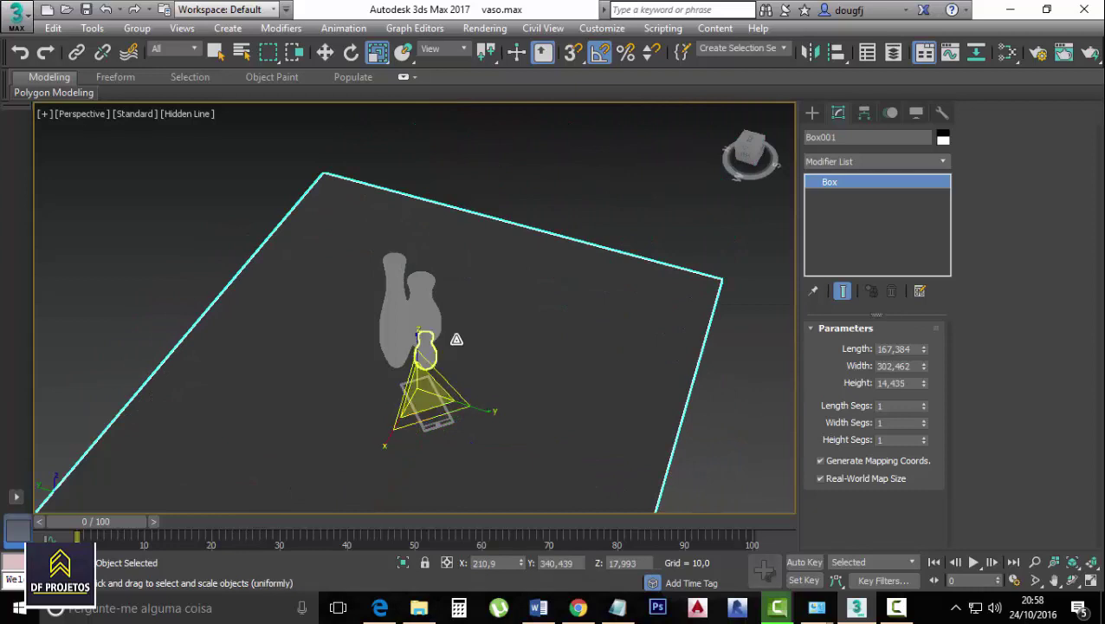
pyautogui.moveTo(487, 393); pyautogui.dragTo(460, 363, button='middle')
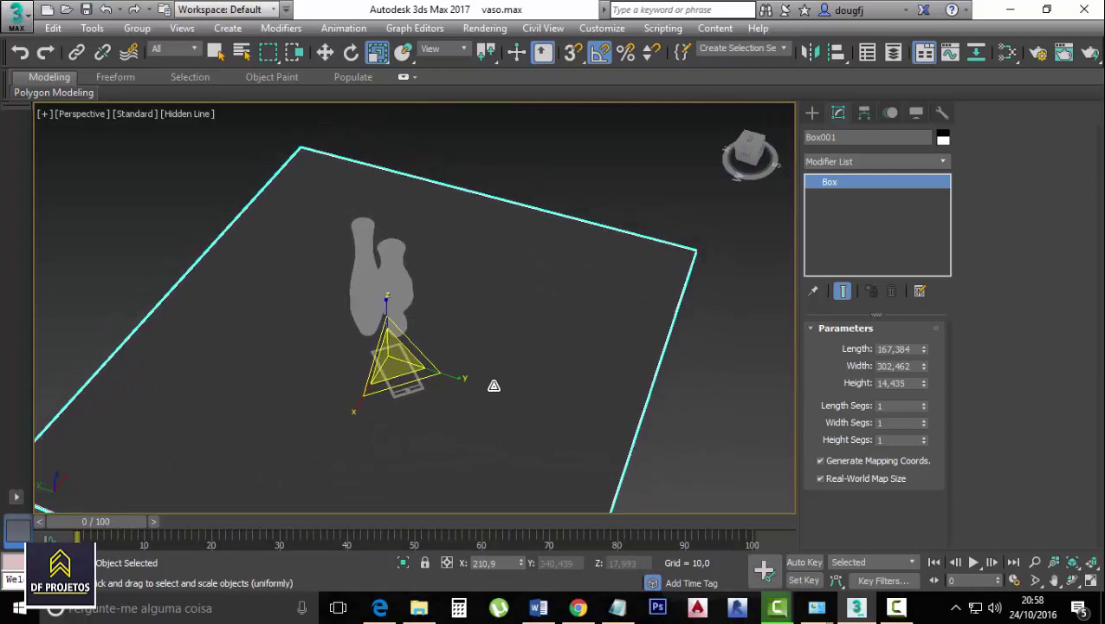
pyautogui.click(179, 118)
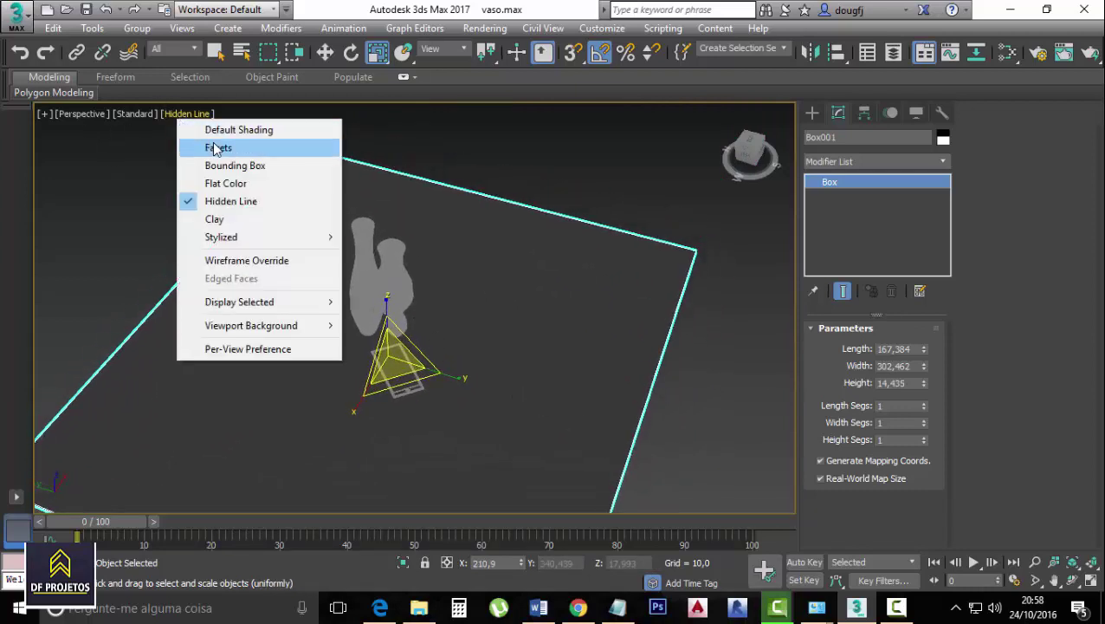
pyautogui.click(213, 148)
pyautogui.click(593, 173)
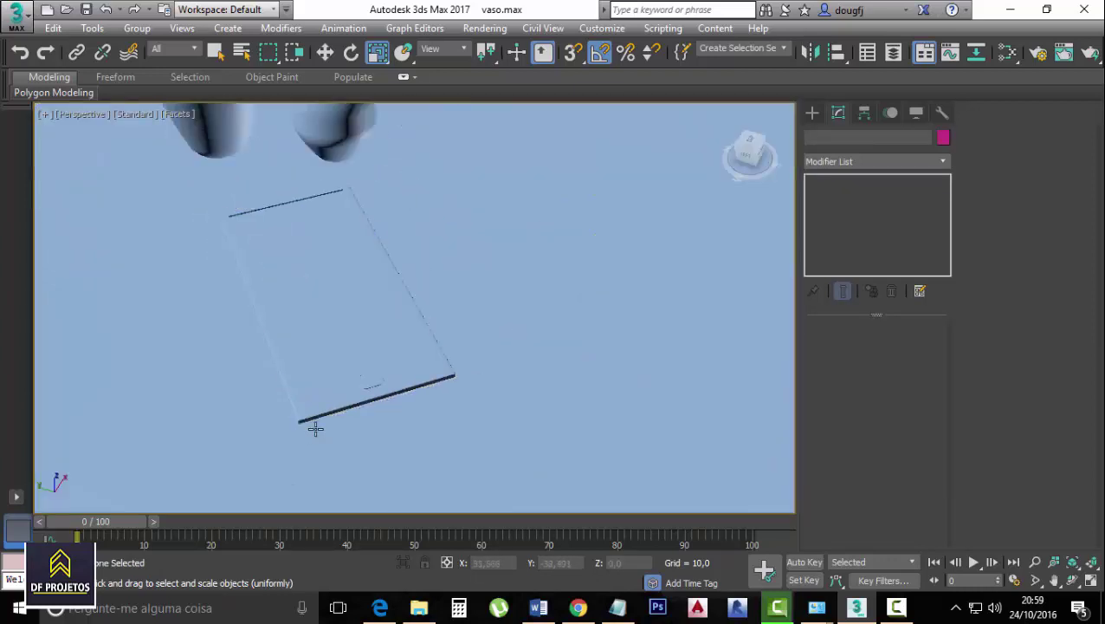
pyautogui.keyDown('alt'); pyautogui.moveTo(315, 429); pyautogui.dragTo(449, 221, button='middle'); pyautogui.keyUp('alt')
pyautogui.click(468, 192)
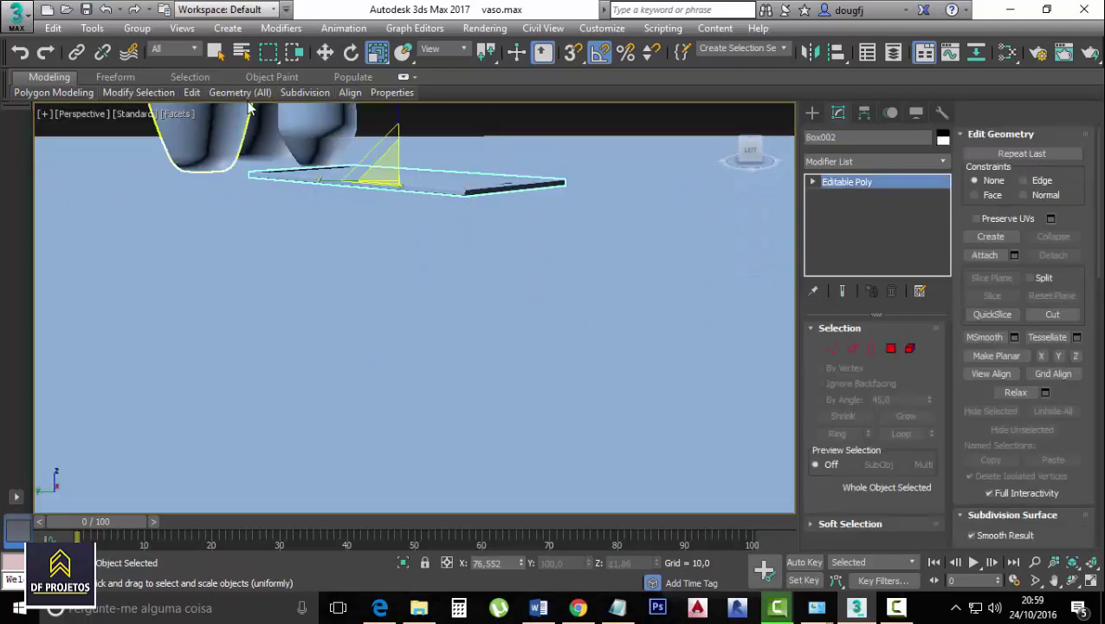
pyautogui.click(170, 127)
pyautogui.click(177, 113)
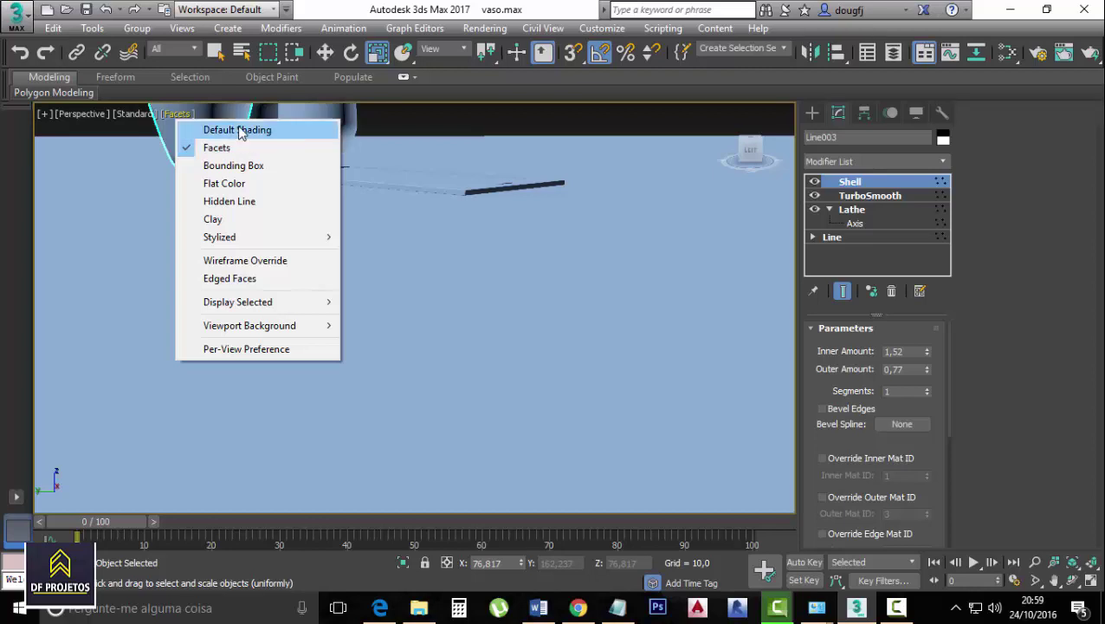
pyautogui.click(234, 201)
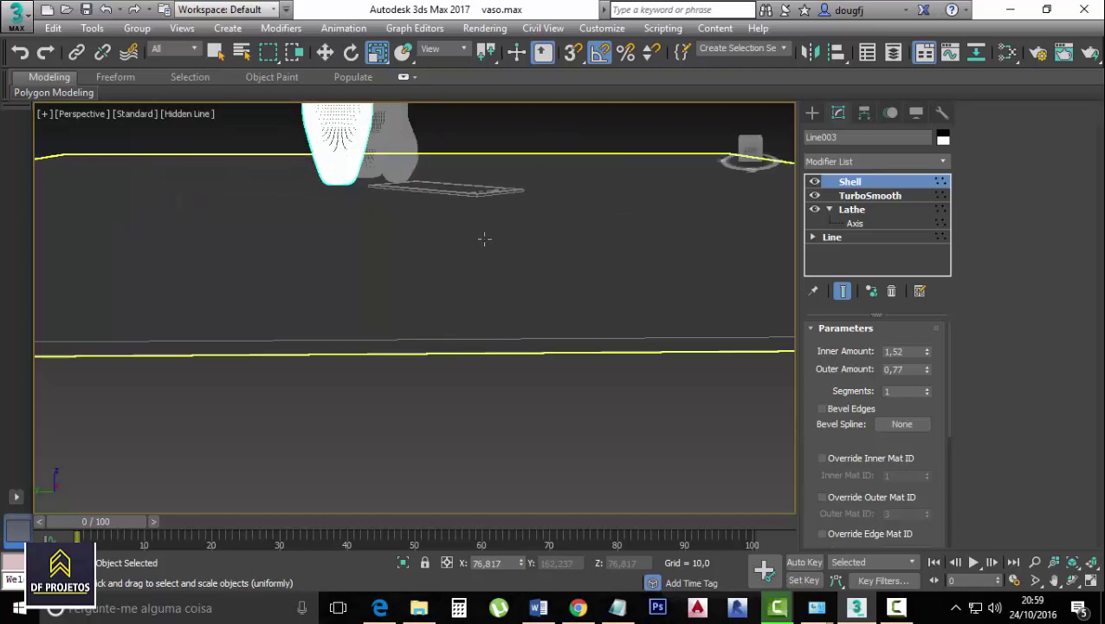
# Scale the flat box base up further beneath the vases
pyautogui.press('l')
pyautogui.scroll(3, 484, 304)
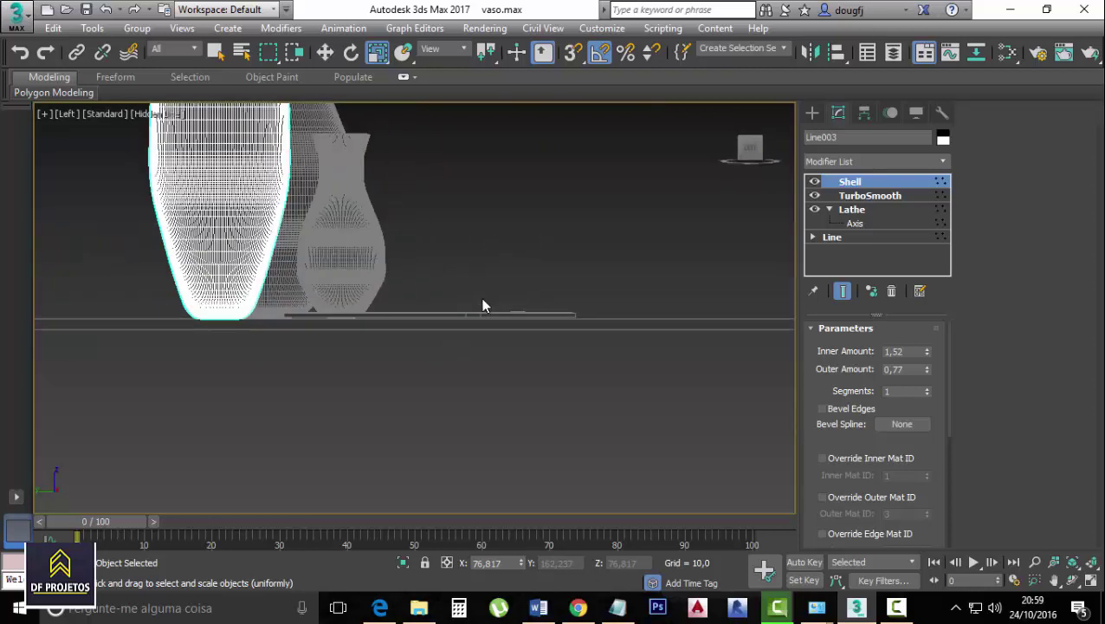
pyautogui.scroll(2, 612, 333)
pyautogui.scroll(3, 588, 368)
pyautogui.scroll(-3, 463, 347)
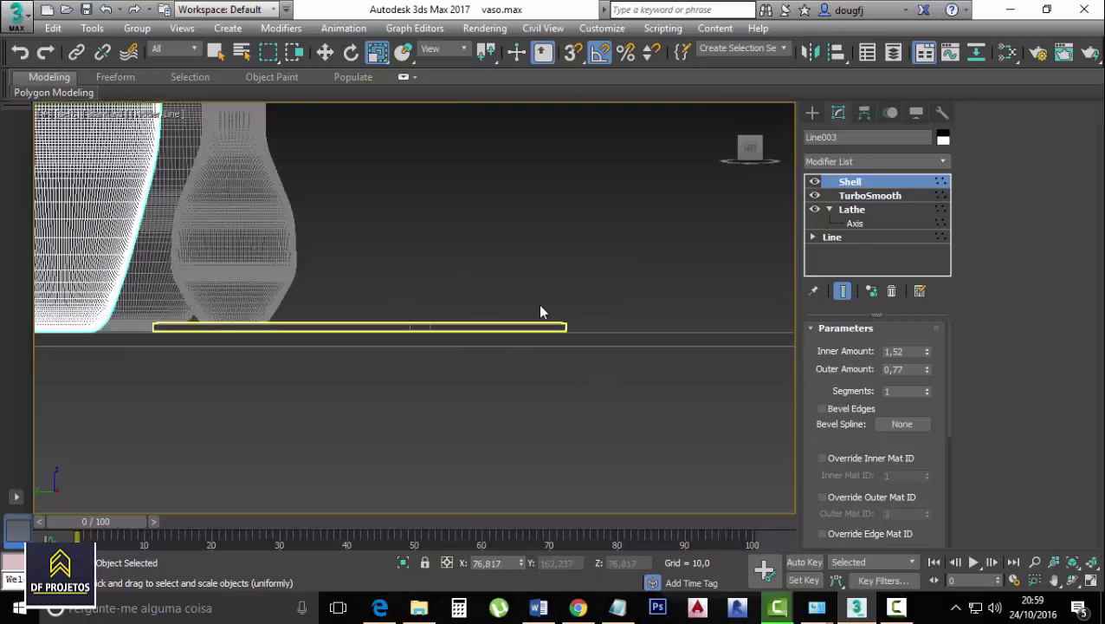
pyautogui.scroll(2, 563, 310)
pyautogui.scroll(-2, 534, 306)
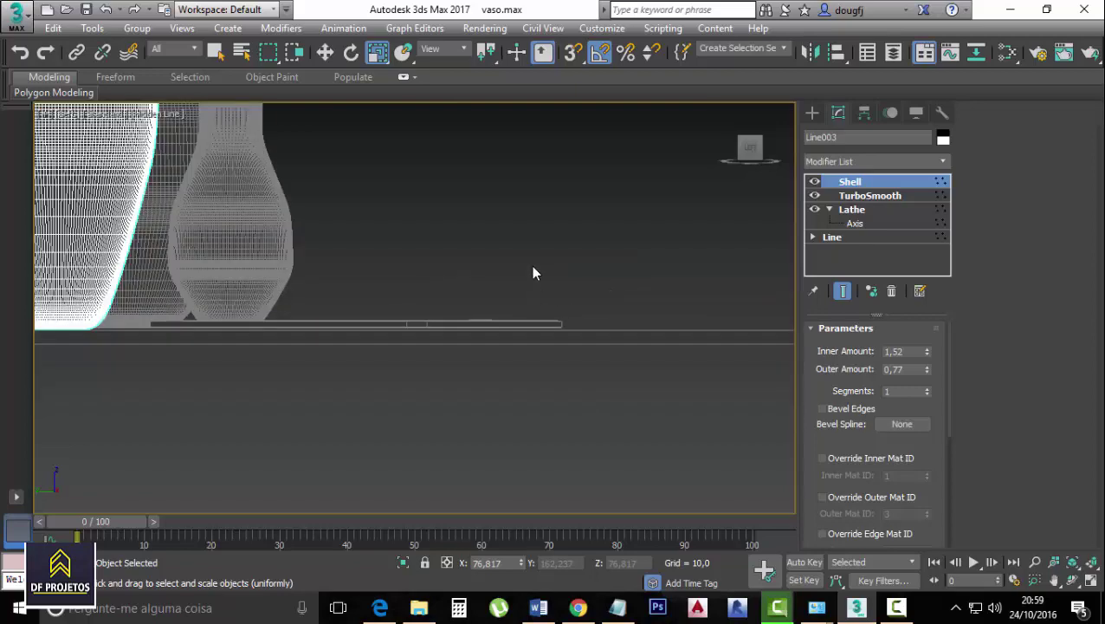
pyautogui.keyDown('alt'); pyautogui.moveTo(533, 273); pyautogui.dragTo(469, 382, button='middle'); pyautogui.keyUp('alt')
pyautogui.scroll(-3, 467, 373)
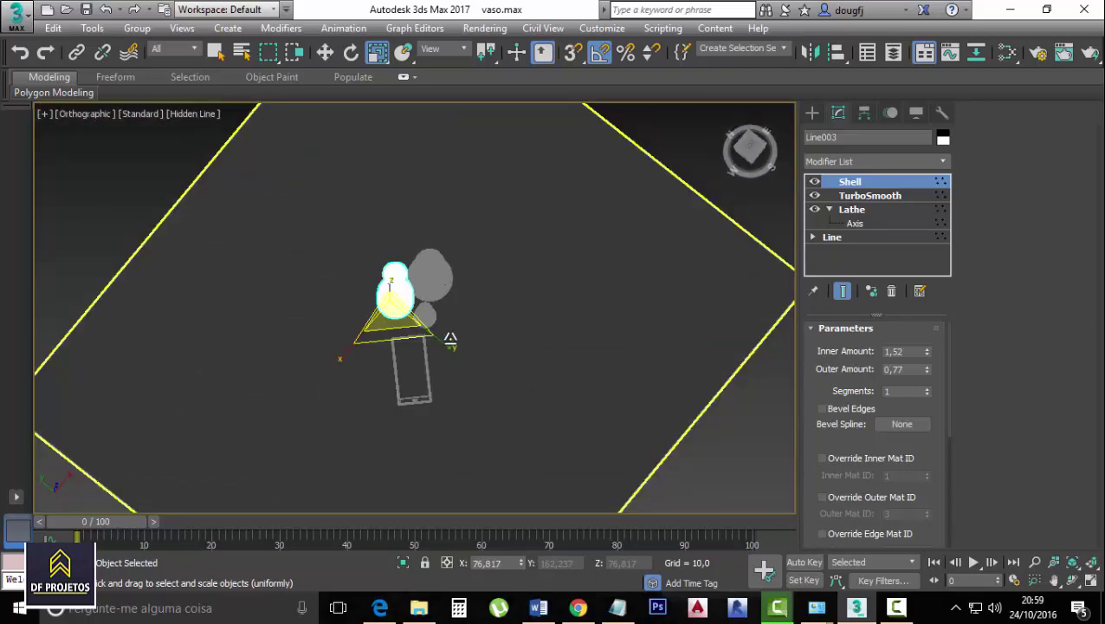
pyautogui.moveTo(451, 339); pyautogui.dragTo(437, 178, button='middle')
pyautogui.click(235, 291)
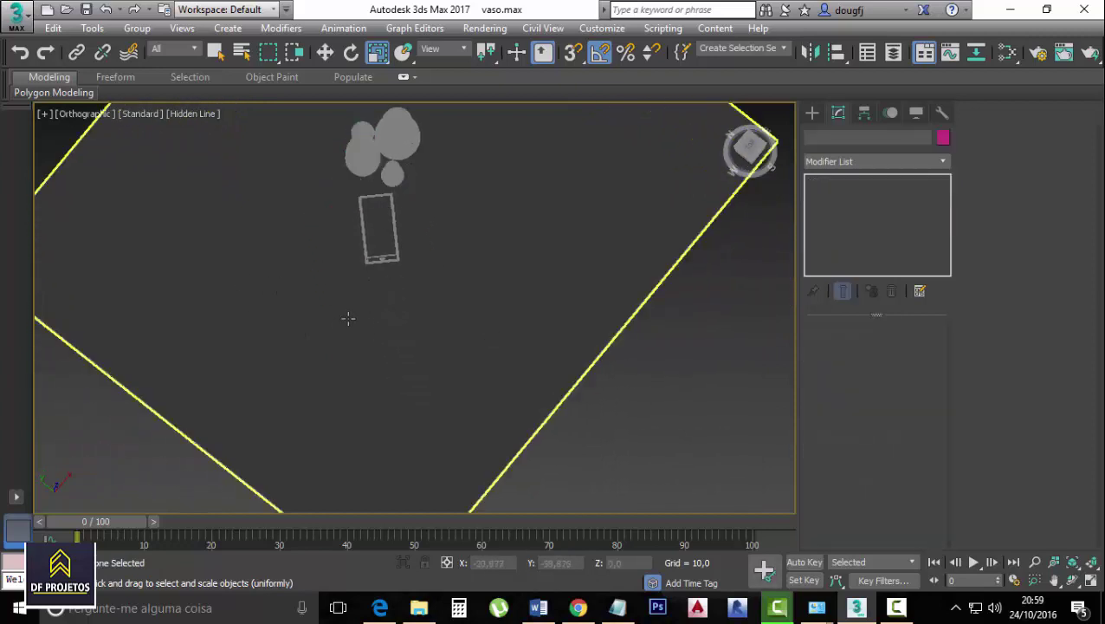
pyautogui.click(384, 295)
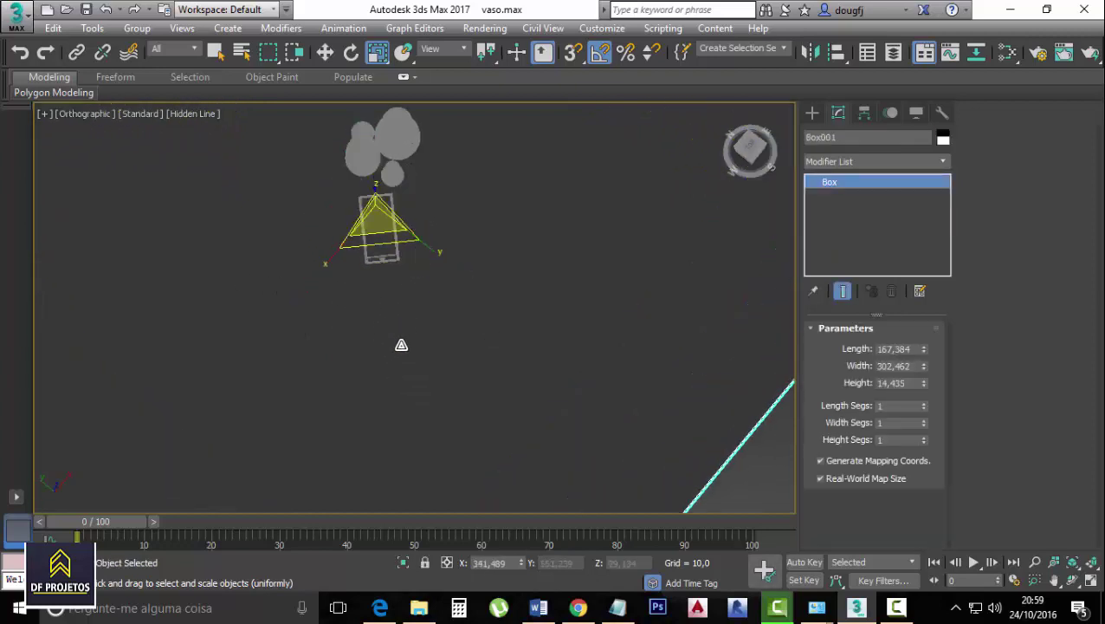
pyautogui.moveTo(401, 345); pyautogui.dragTo(499, 304)
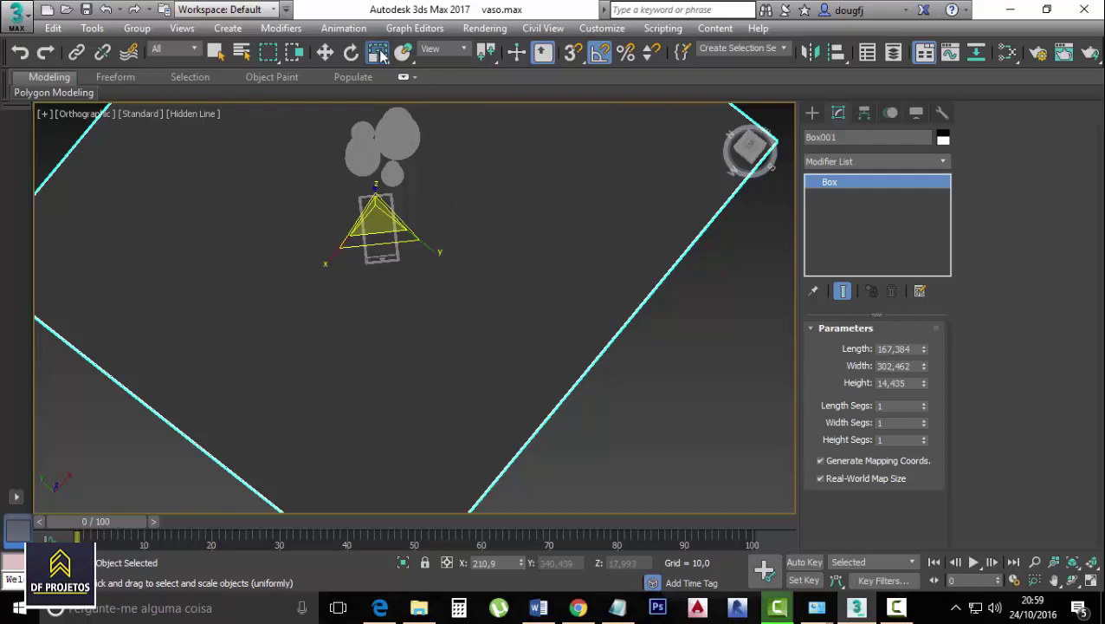
pyautogui.click(632, 371)
# Select the phone's small button and body together and switch to the Move tool
pyautogui.scroll(-3, 598, 370)
pyautogui.scroll(2, 563, 316)
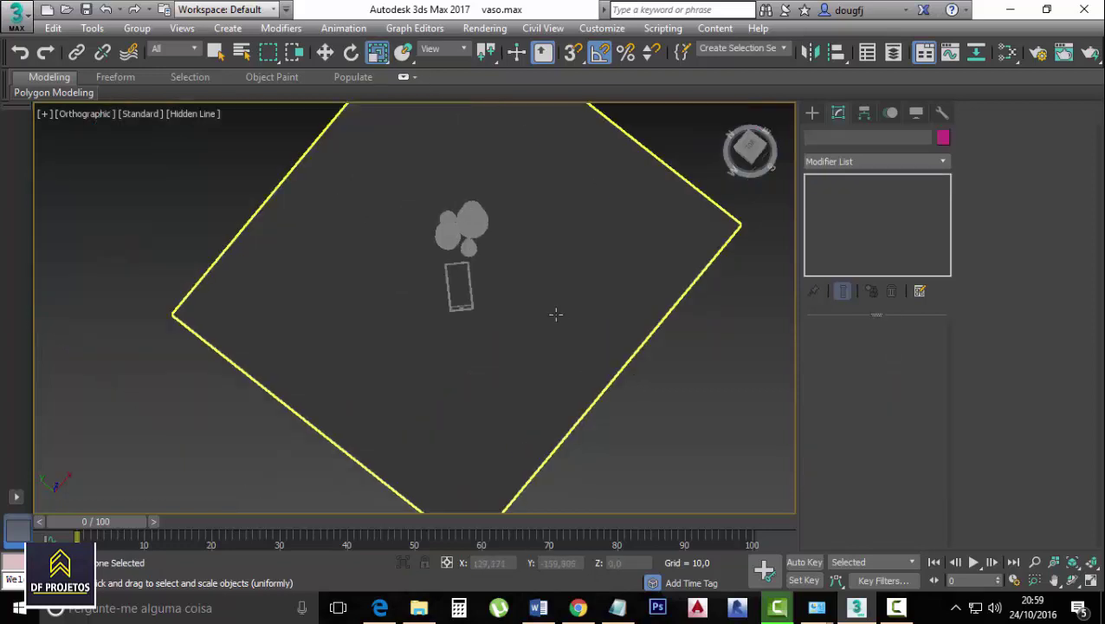
pyautogui.scroll(-2, 520, 299)
pyautogui.scroll(2, 509, 298)
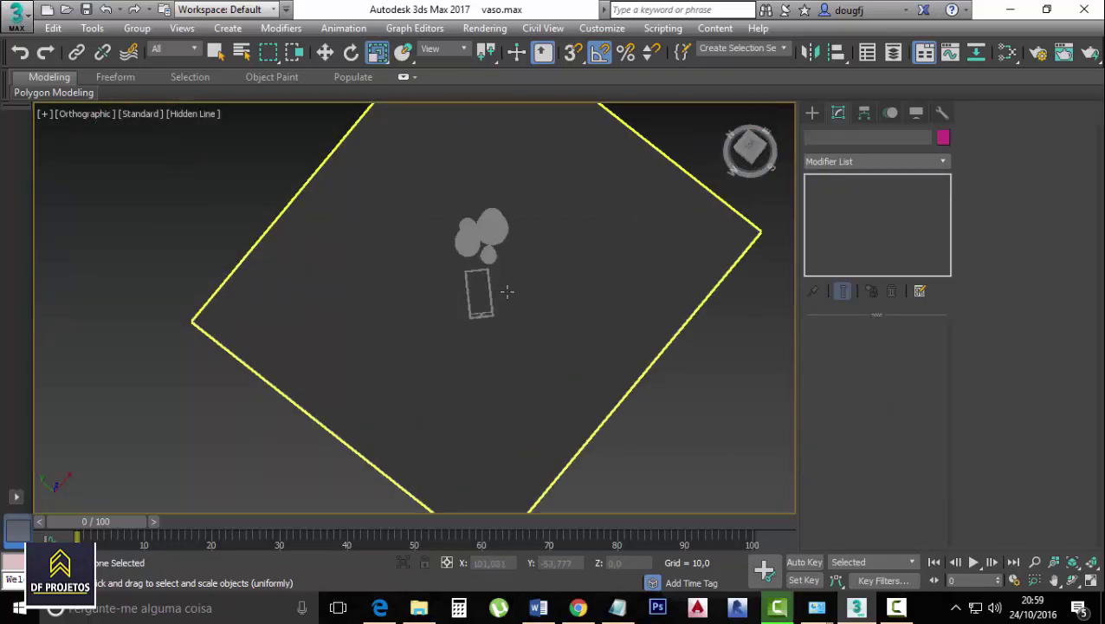
pyautogui.scroll(3, 503, 295)
pyautogui.click(476, 301)
pyautogui.scroll(3, 467, 391)
pyautogui.scroll(2, 468, 392)
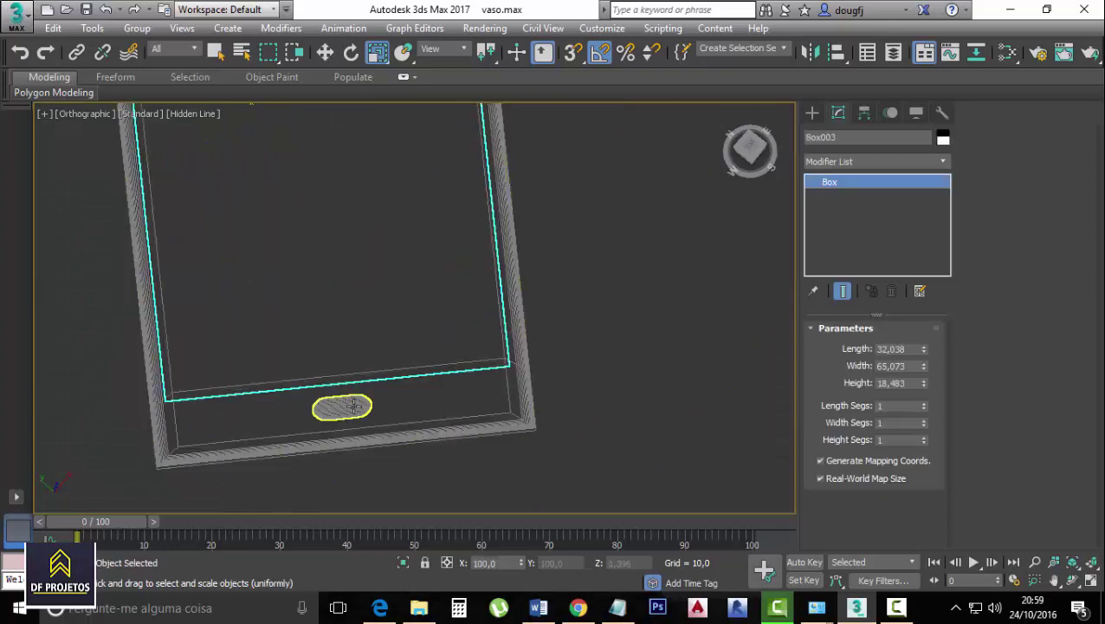
pyautogui.scroll(-1, 432, 402)
pyautogui.keyDown('ctrl'); pyautogui.click(435, 399); pyautogui.keyUp('ctrl')
pyautogui.scroll(-1, 442, 400)
pyautogui.scroll(-2, 446, 402)
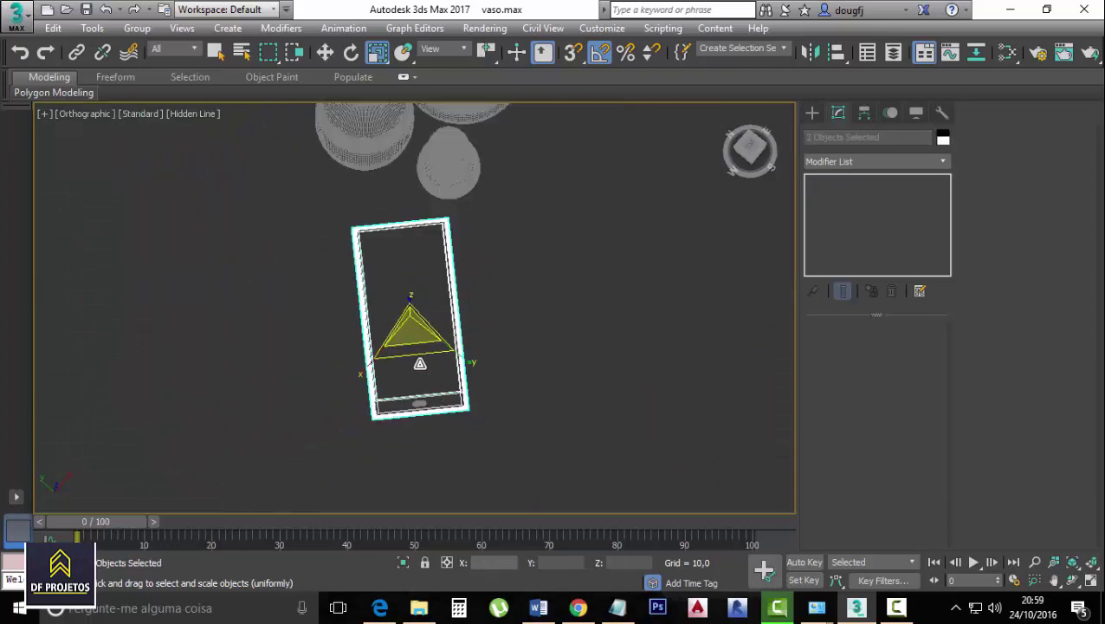
pyautogui.press('w')
pyautogui.scroll(-3, 411, 275)
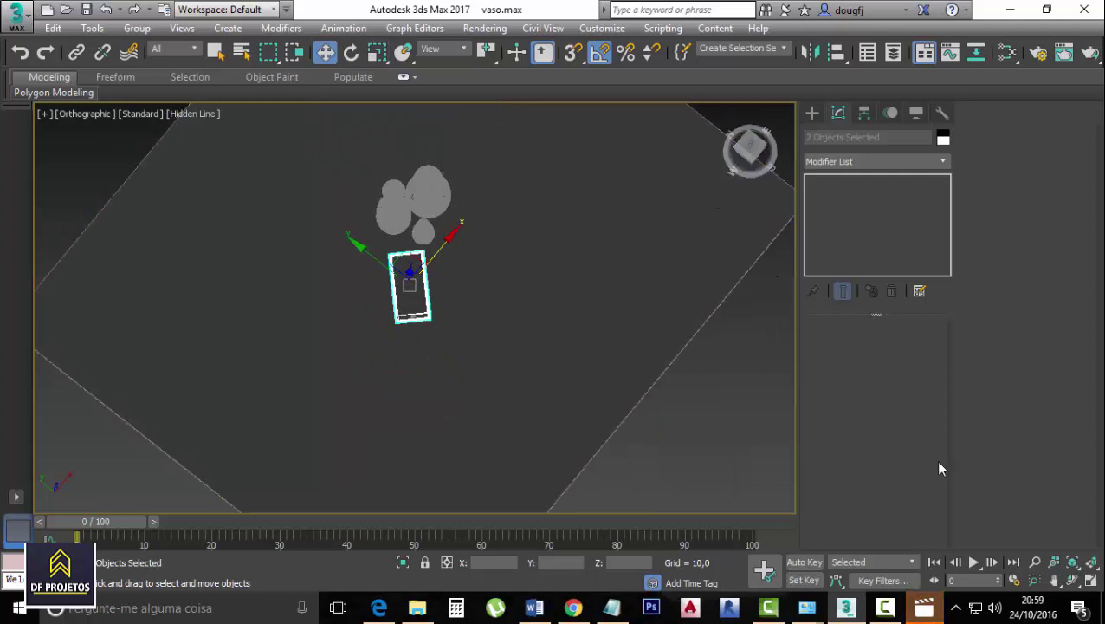
# Close the video player, then move the phone along Y in the Left view to sit on the base
pyautogui.press('l')
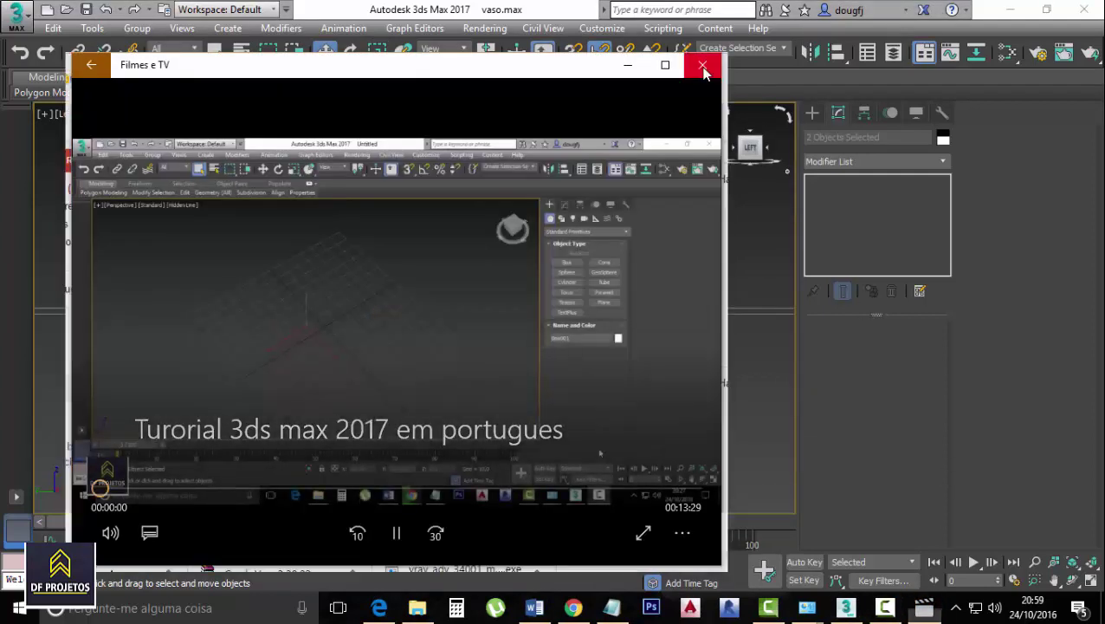
pyautogui.click(703, 65)
pyautogui.scroll(2, 451, 270)
pyautogui.scroll(2, 459, 286)
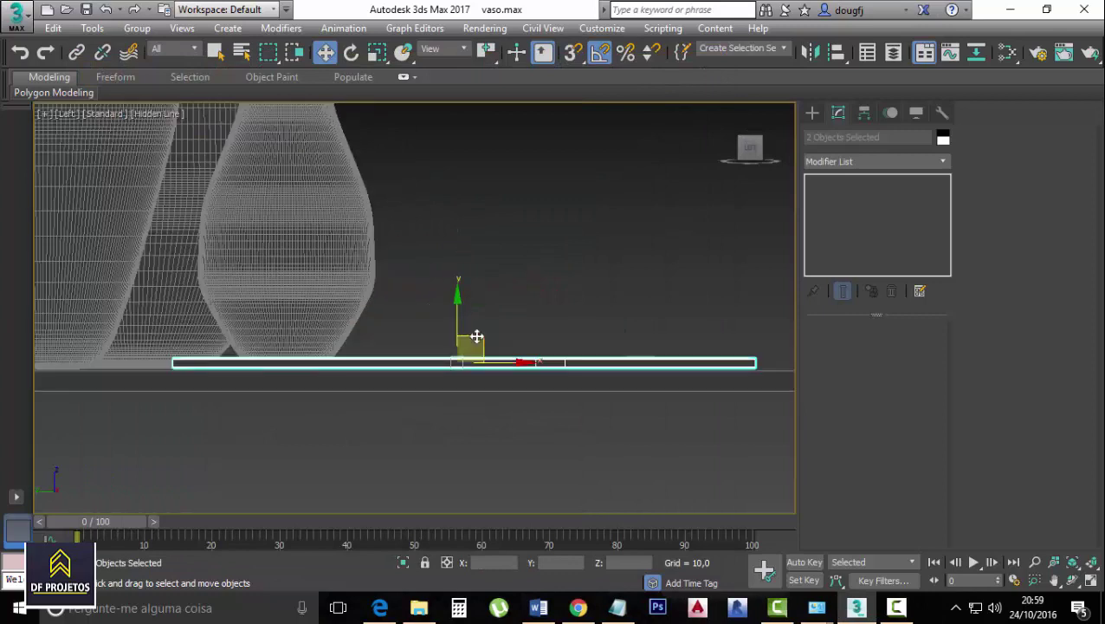
pyautogui.scroll(2, 472, 338)
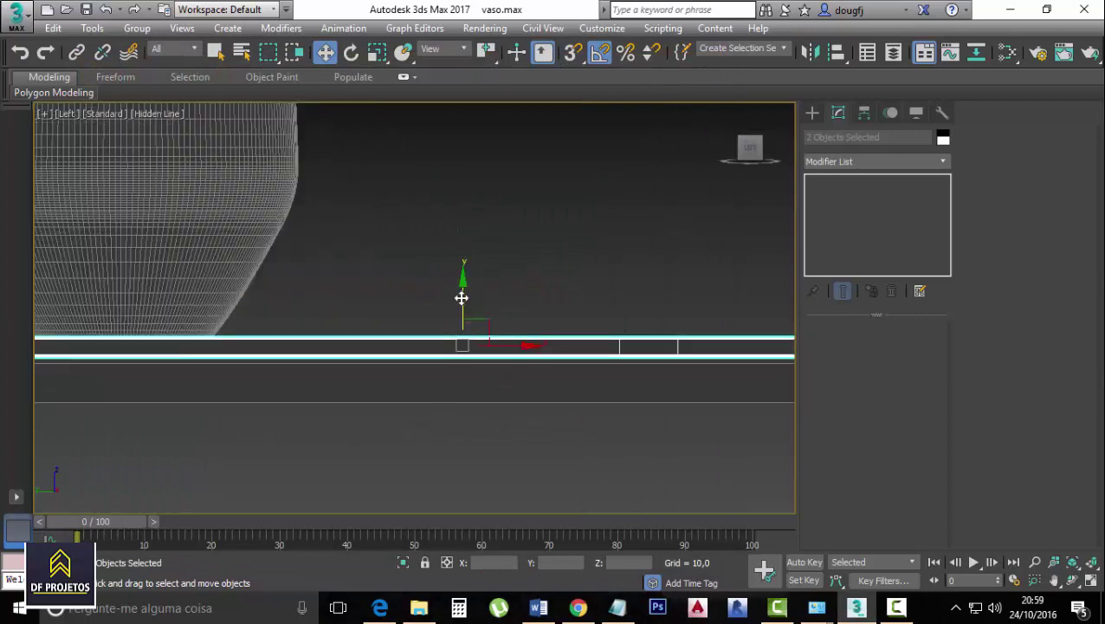
pyautogui.moveTo(463, 296); pyautogui.dragTo(462, 304)
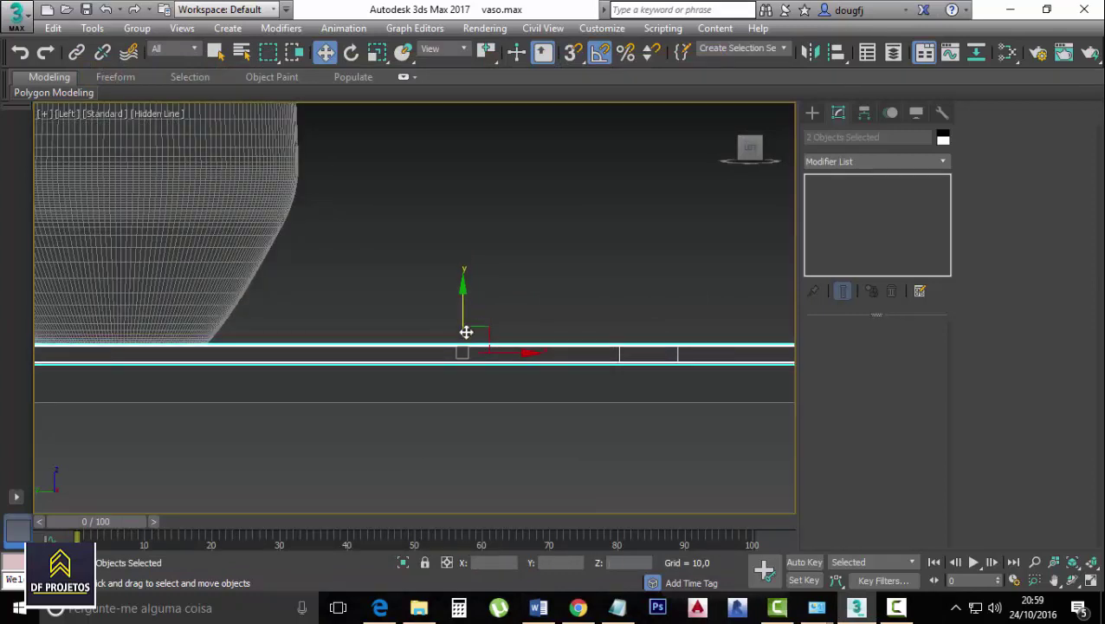
pyautogui.scroll(3, 451, 355)
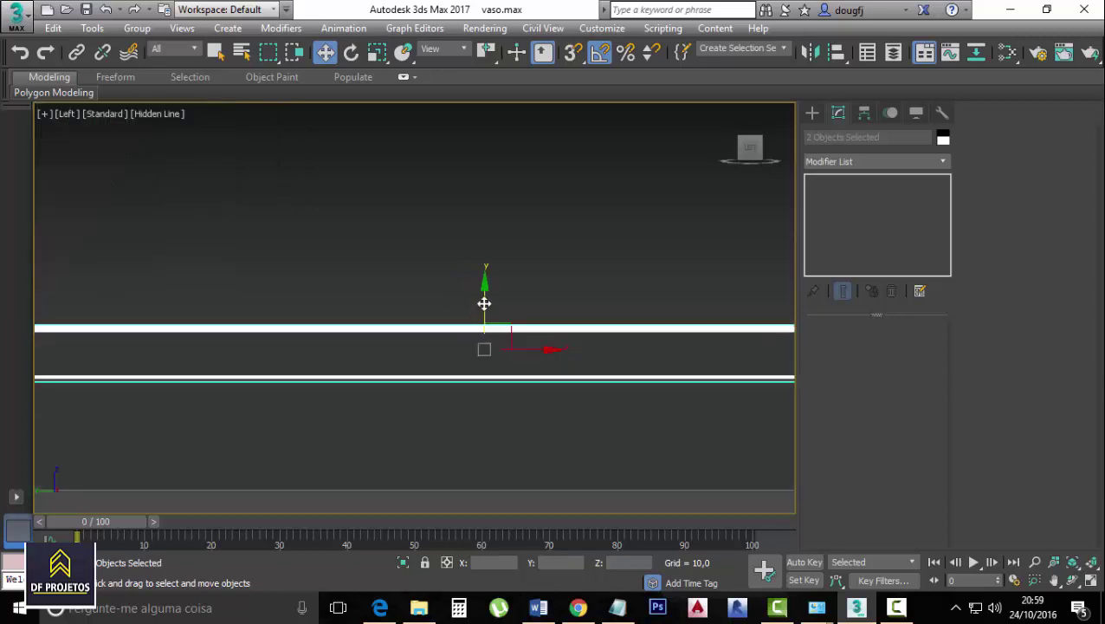
pyautogui.moveTo(484, 303); pyautogui.dragTo(482, 298)
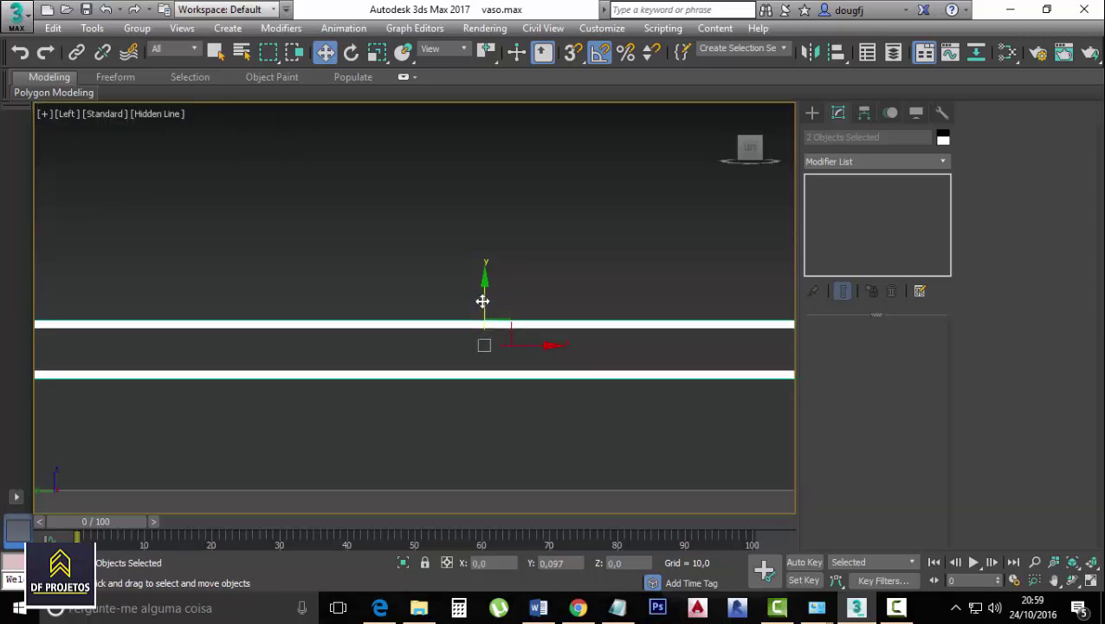
pyautogui.scroll(-2, 452, 419)
pyautogui.scroll(-2, 451, 420)
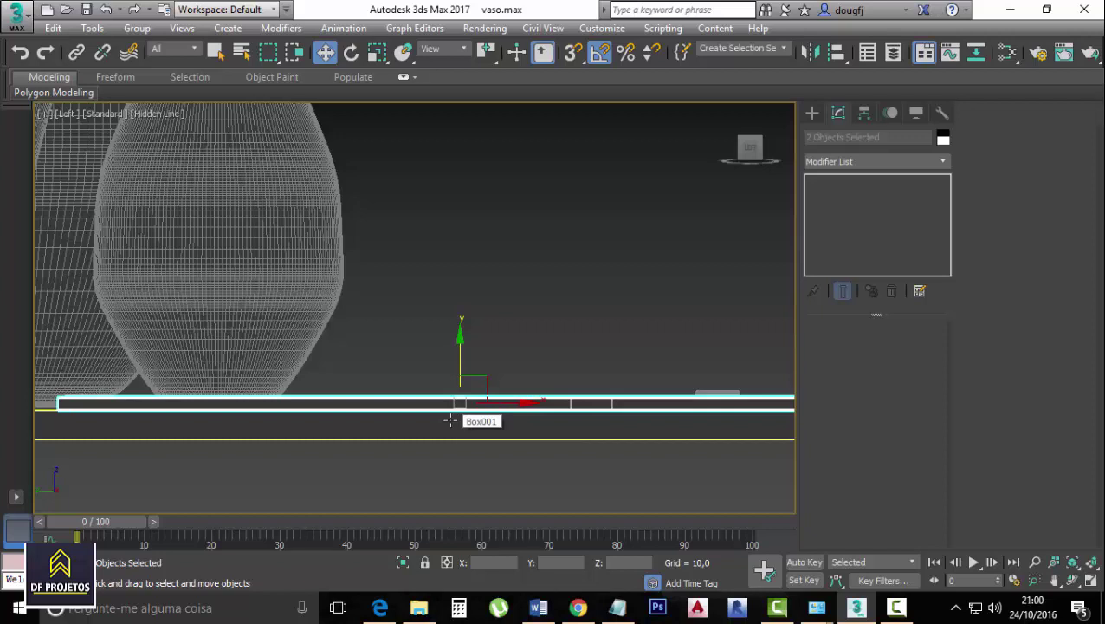
pyautogui.click(450, 420)
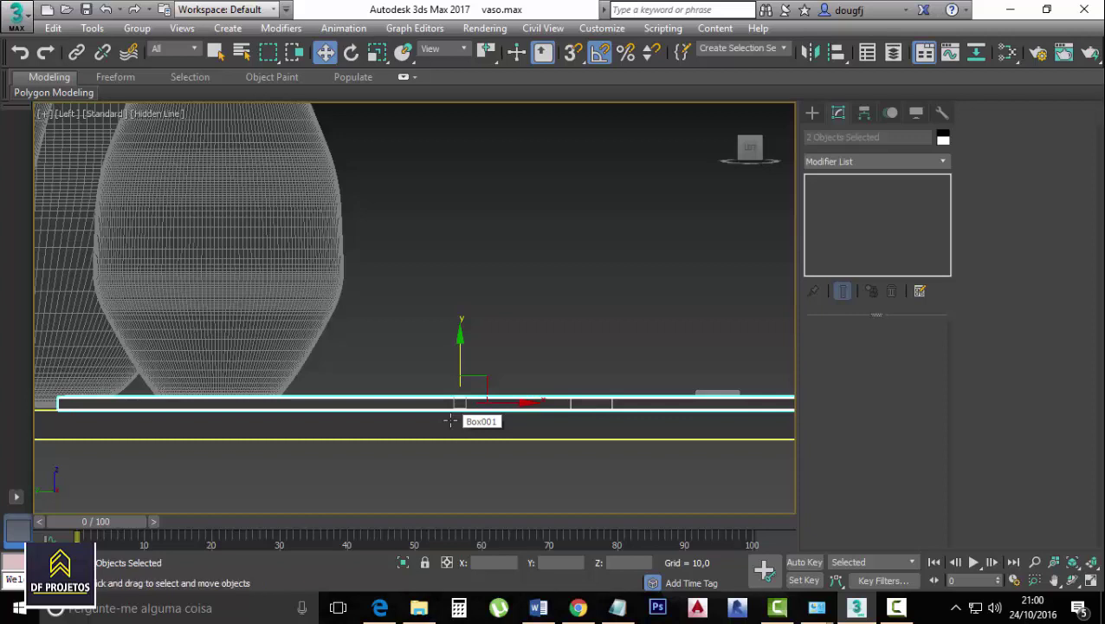